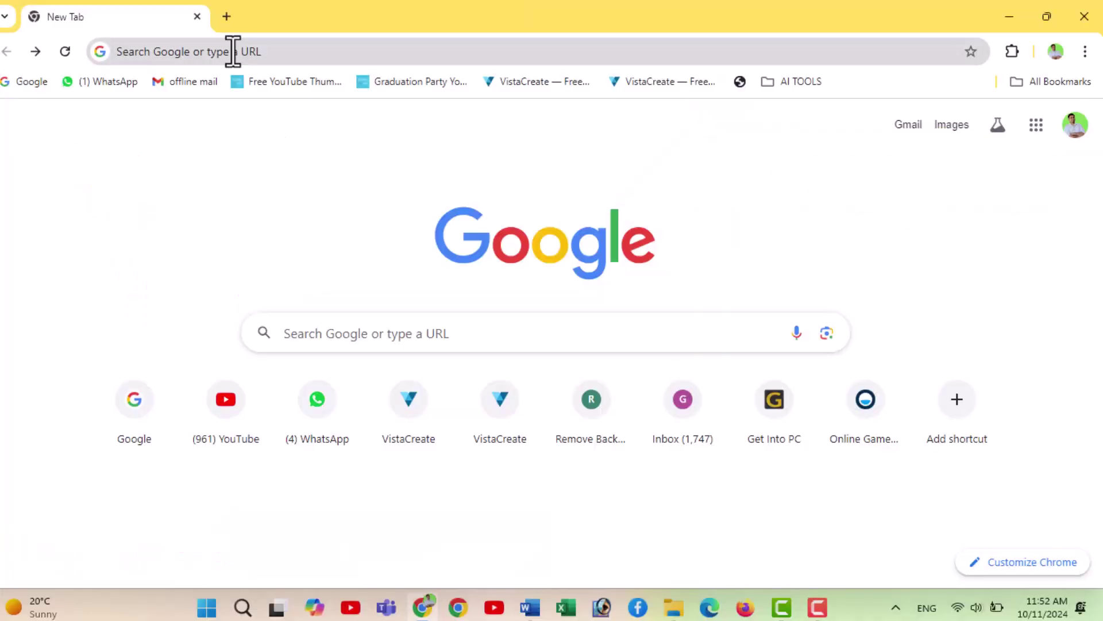
{"action": "left_click", "coordinate": [233, 51]}
{"action": "type", "text": "www.p"}
{"action": "key", "text": "Return"}
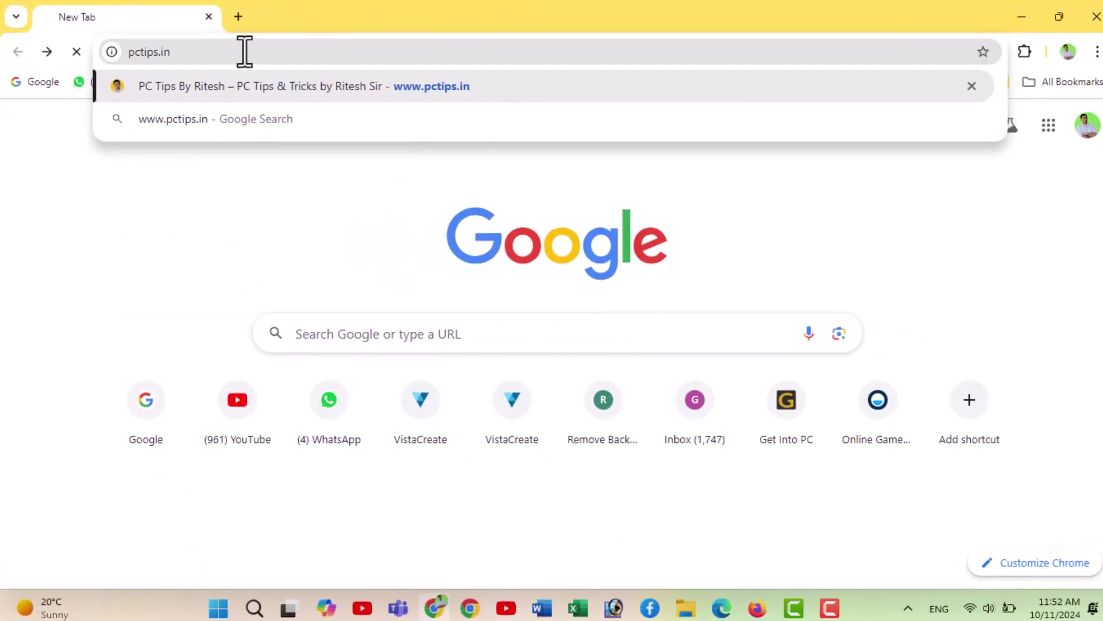
{"action": "scroll", "coordinate": [435, 332], "scroll_direction": "down", "scroll_amount": 10}
{"action": "scroll", "coordinate": [435, 331], "scroll_direction": "up", "scroll_amount": 8}
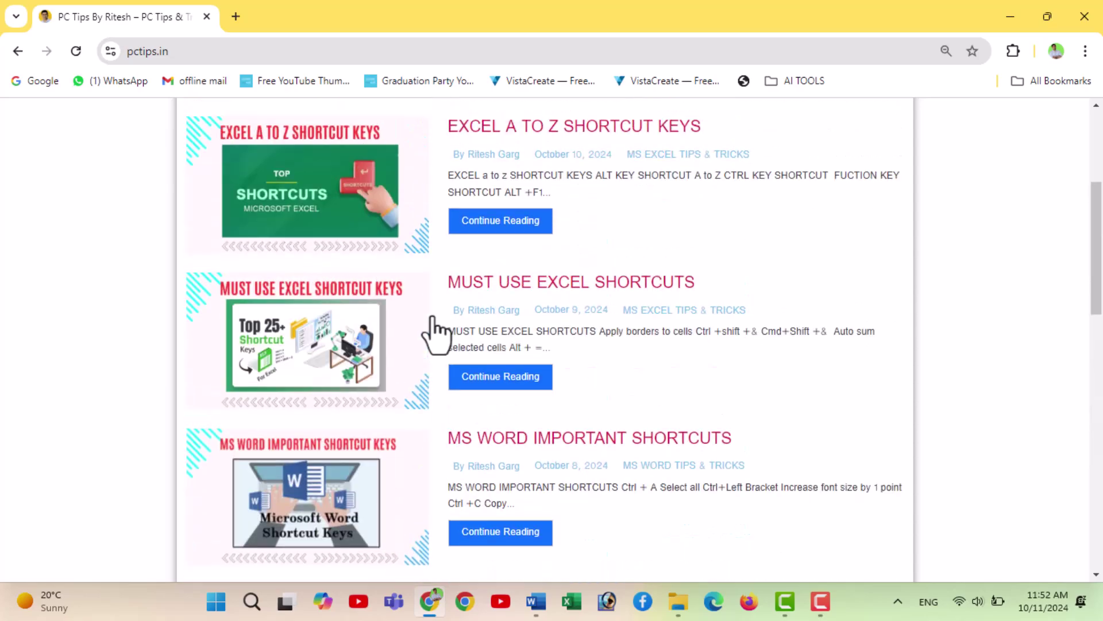
{"action": "scroll", "coordinate": [380, 310], "scroll_direction": "down", "scroll_amount": 3}
Step: Read through the MS Word Important Shortcuts article
{"action": "left_click", "coordinate": [286, 200]}
{"action": "scroll", "coordinate": [503, 391], "scroll_direction": "down", "scroll_amount": 10}
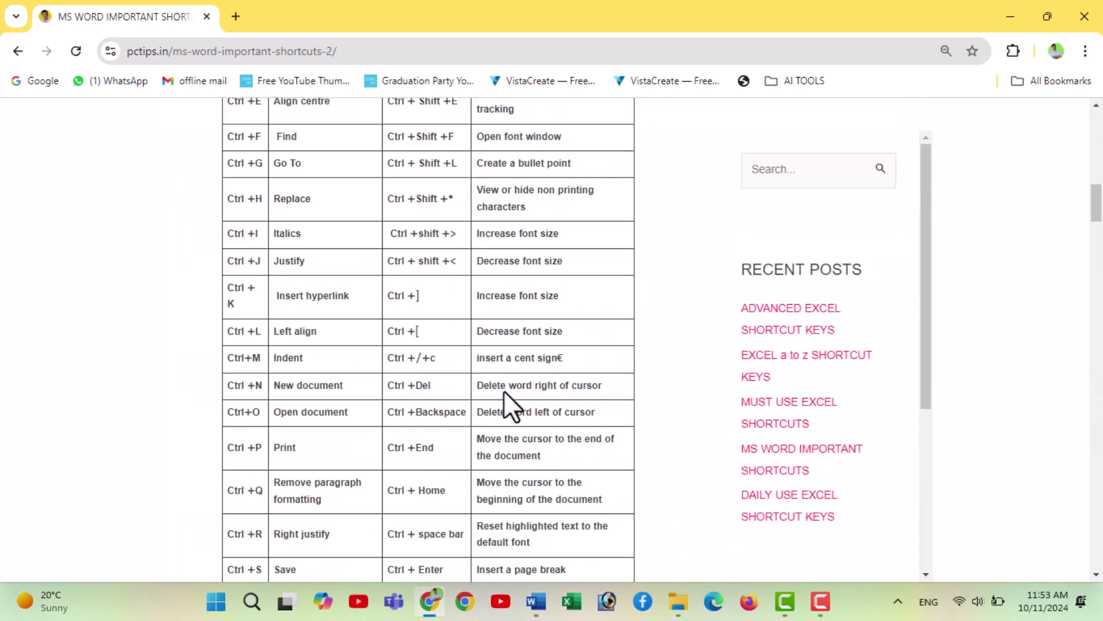
{"action": "scroll", "coordinate": [504, 391], "scroll_direction": "down", "scroll_amount": 10}
{"action": "scroll", "coordinate": [504, 391], "scroll_direction": "down", "scroll_amount": 5}
{"action": "scroll", "coordinate": [504, 390], "scroll_direction": "down", "scroll_amount": 10}
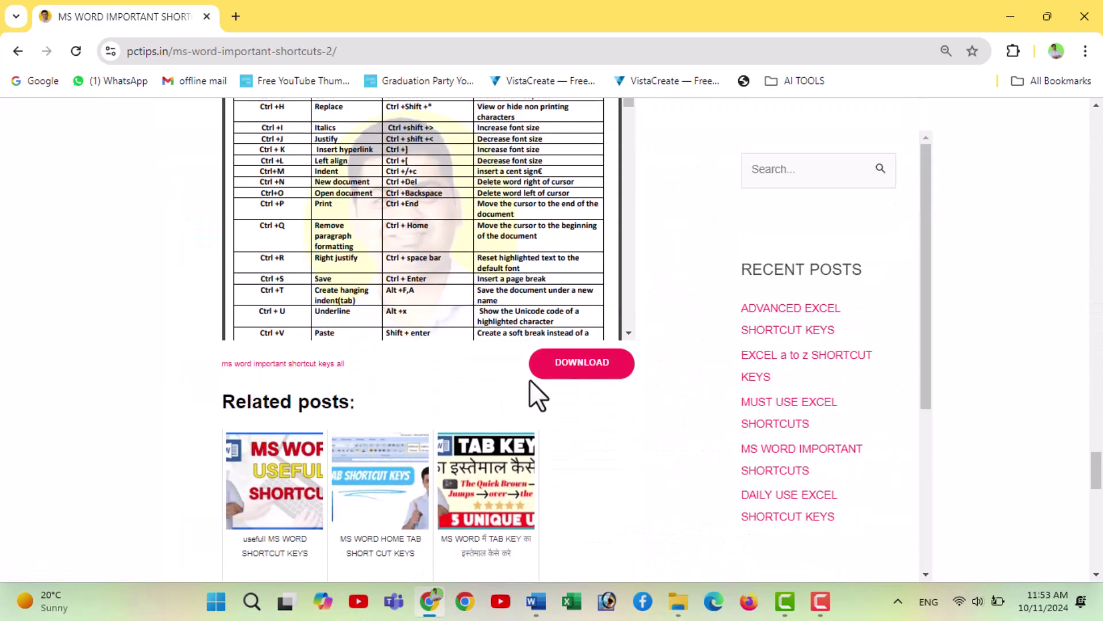
{"action": "scroll", "coordinate": [535, 391], "scroll_direction": "up", "scroll_amount": 10}
{"action": "scroll", "coordinate": [530, 370], "scroll_direction": "up", "scroll_amount": 15}
{"action": "scroll", "coordinate": [523, 322], "scroll_direction": "up", "scroll_amount": 15}
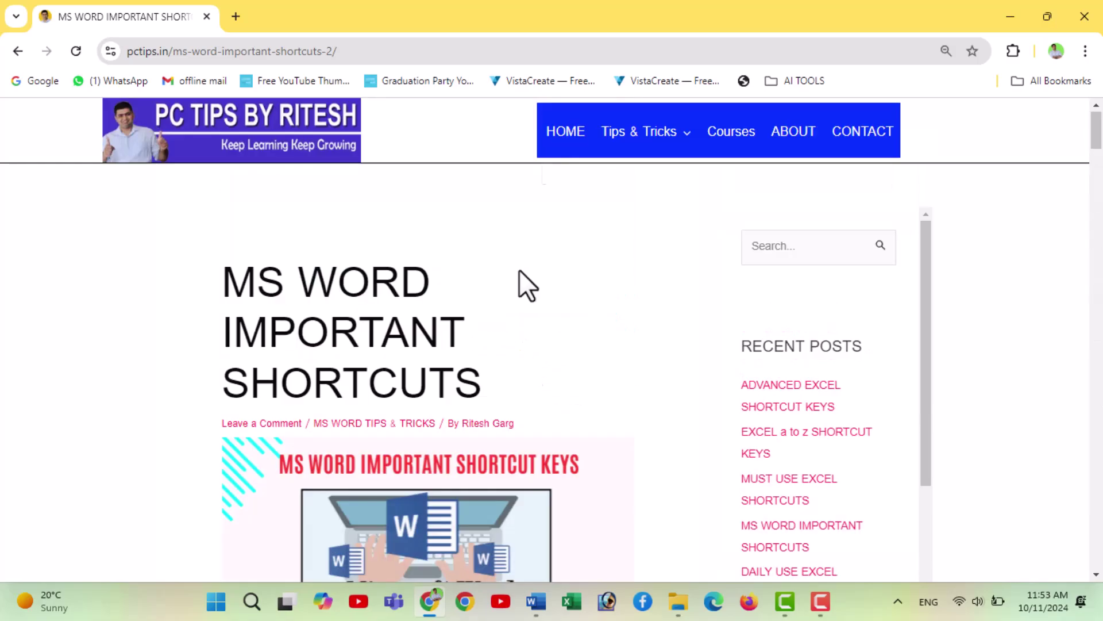
Step: Return to the pctips.in home page and browse the Tips & Tricks listing
{"action": "left_click", "coordinate": [563, 132]}
{"action": "left_click", "coordinate": [656, 133]}
{"action": "scroll", "coordinate": [554, 345], "scroll_direction": "down", "scroll_amount": 6}
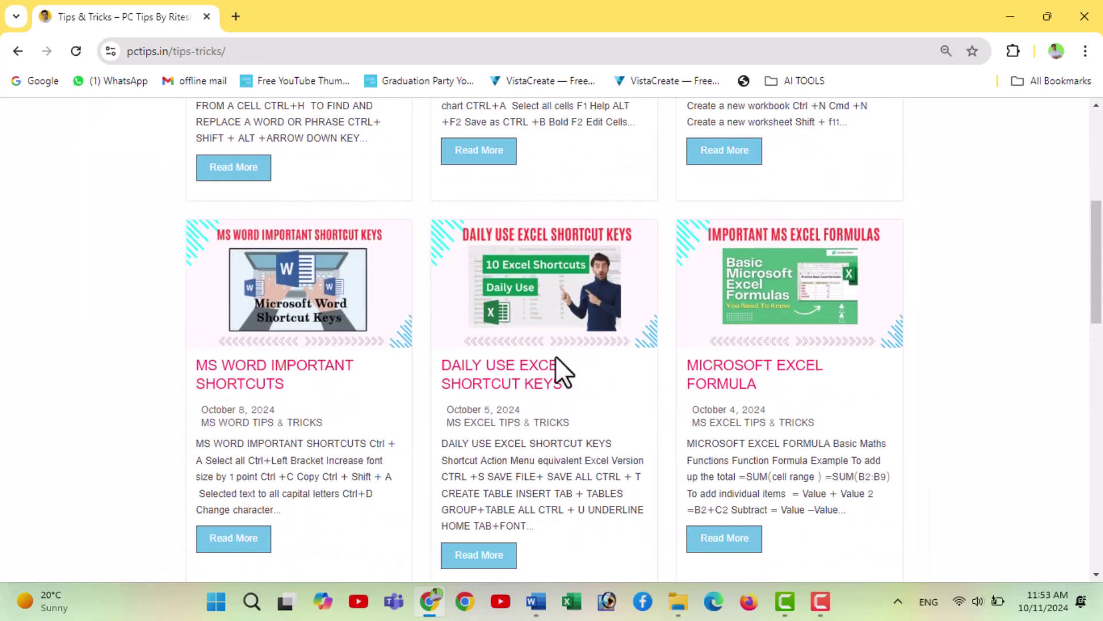
{"action": "scroll", "coordinate": [556, 369], "scroll_direction": "down", "scroll_amount": 10}
{"action": "scroll", "coordinate": [560, 371], "scroll_direction": "up", "scroll_amount": 3}
{"action": "scroll", "coordinate": [555, 356], "scroll_direction": "up", "scroll_amount": 10}
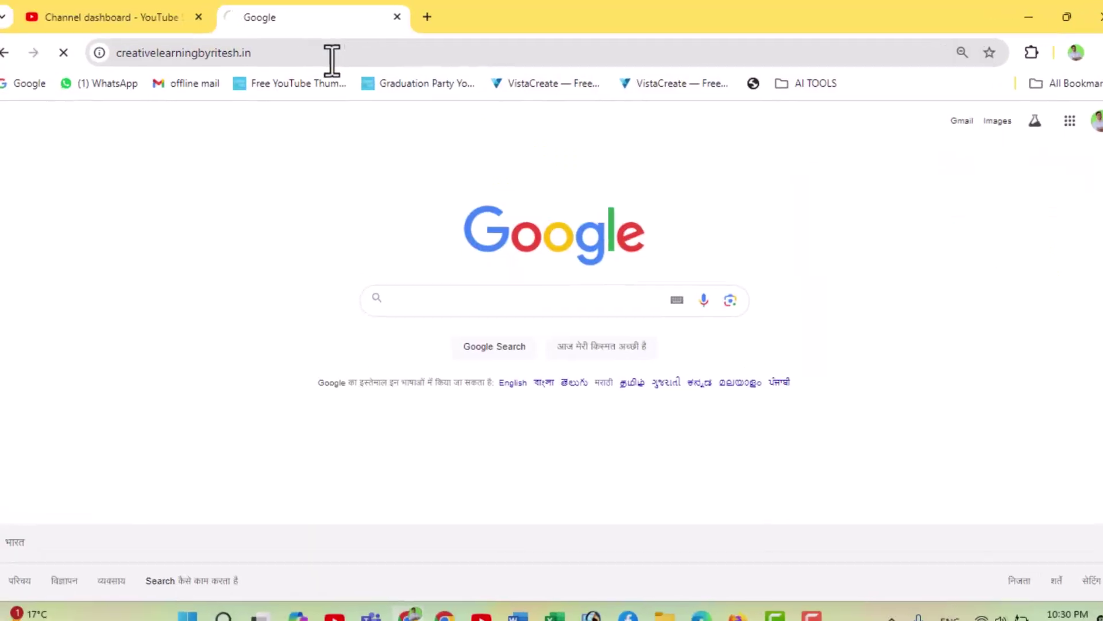
Step: Scroll down through the Creative Learning by Ritesh home page sections and back up
{"action": "scroll", "coordinate": [523, 236], "scroll_direction": "down", "scroll_amount": 5}
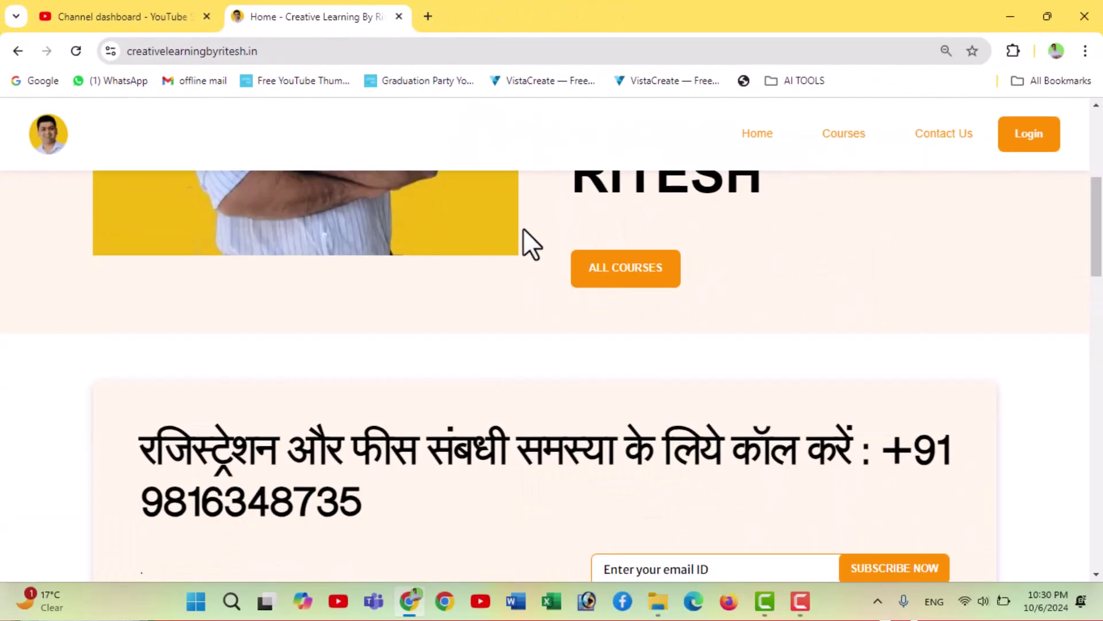
{"action": "scroll", "coordinate": [524, 236], "scroll_direction": "down", "scroll_amount": 5}
{"action": "scroll", "coordinate": [525, 237], "scroll_direction": "down", "scroll_amount": 4}
{"action": "scroll", "coordinate": [553, 294], "scroll_direction": "up", "scroll_amount": 8}
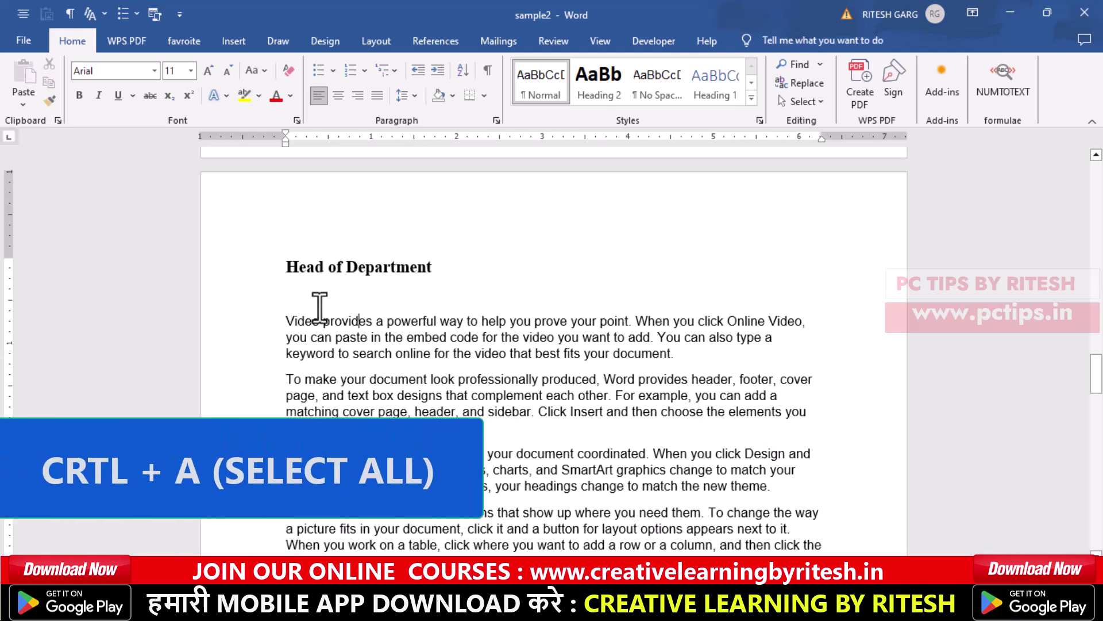
Step: Bold the first paragraph's opening text through 'search online' with Ctrl+B, then reselect it
{"action": "key", "text": "ctrl+a"}
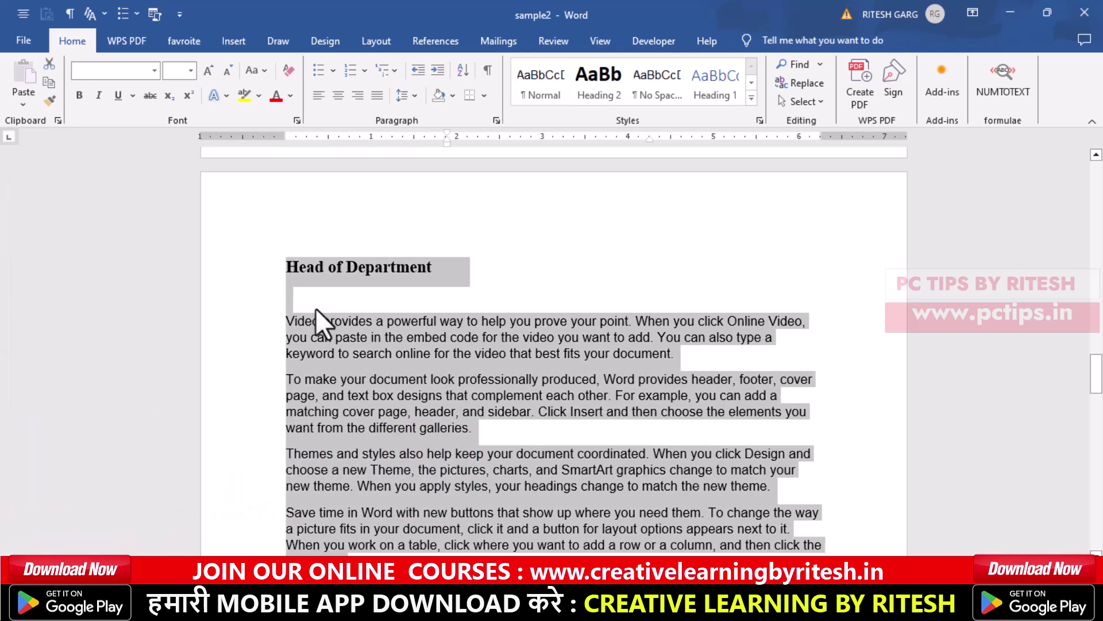
{"action": "left_click", "coordinate": [406, 312]}
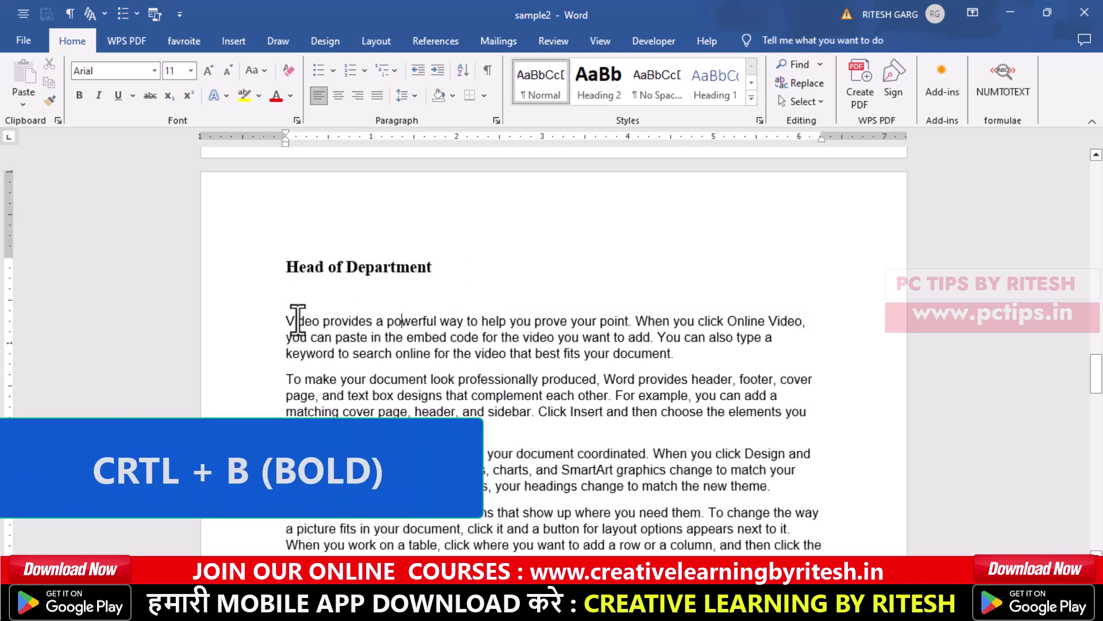
{"action": "left_click_drag", "start_coordinate": [289, 318], "coordinate": [485, 353]}
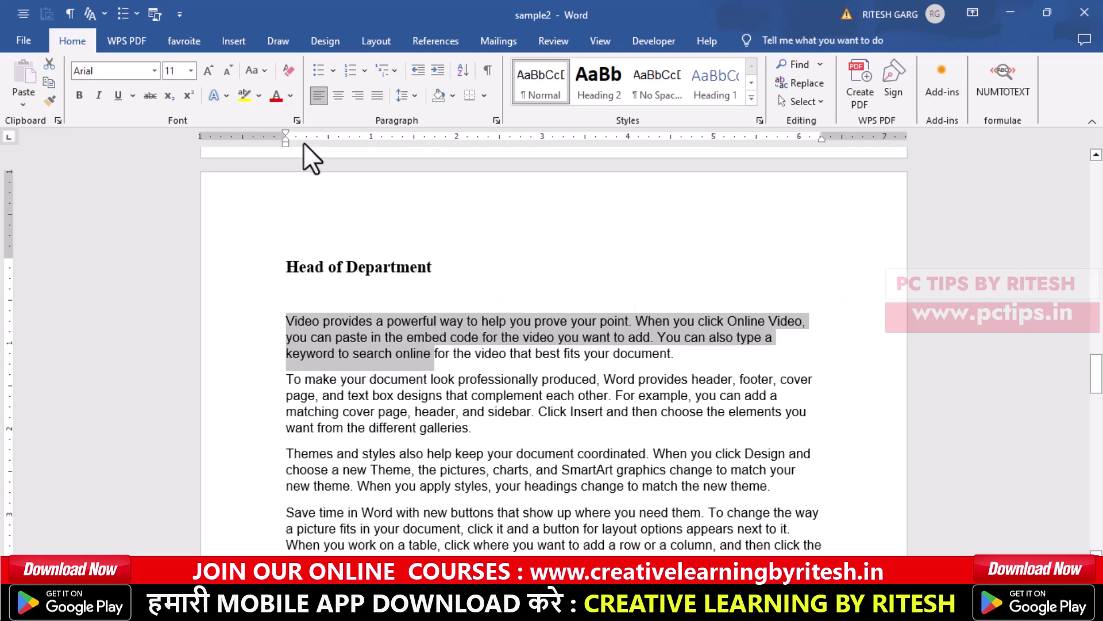
{"action": "key", "text": "ctrl+b"}
{"action": "left_click", "coordinate": [396, 179]}
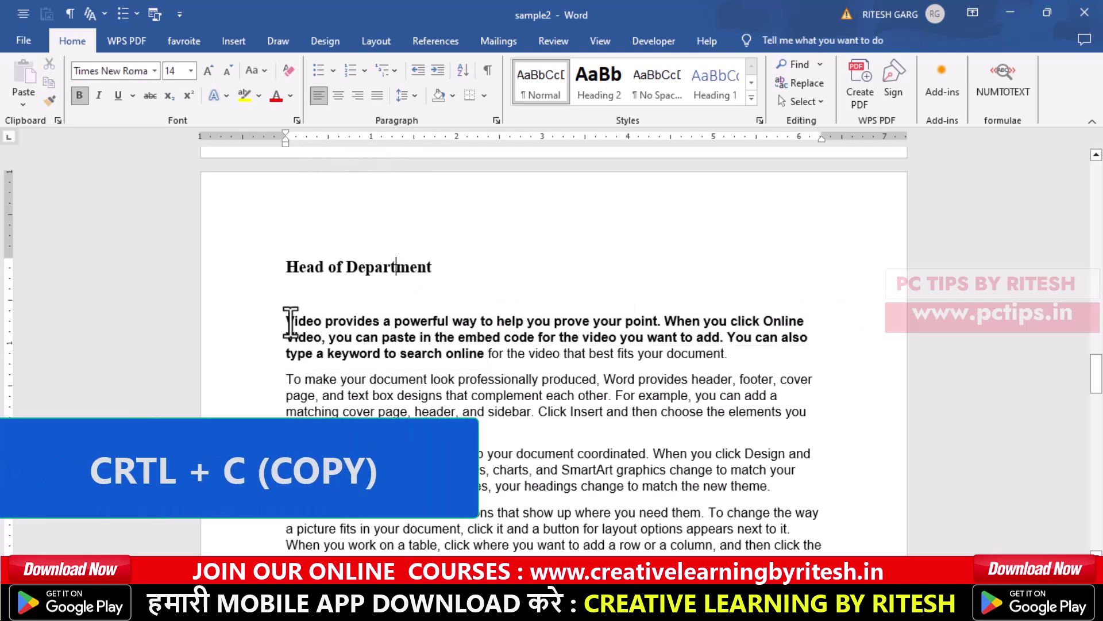
{"action": "left_click_drag", "start_coordinate": [288, 320], "coordinate": [493, 351]}
{"action": "key", "text": "ctrl+c"}
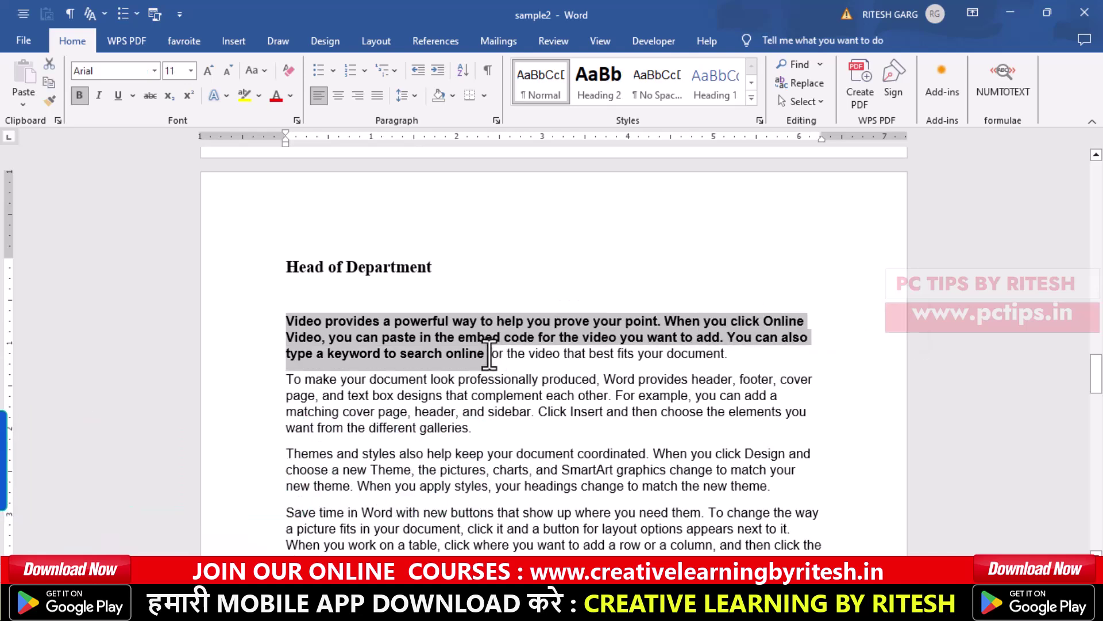
Step: Paste the bold text on the empty line under the heading and cancel the Font dialog
{"action": "left_click", "coordinate": [405, 296]}
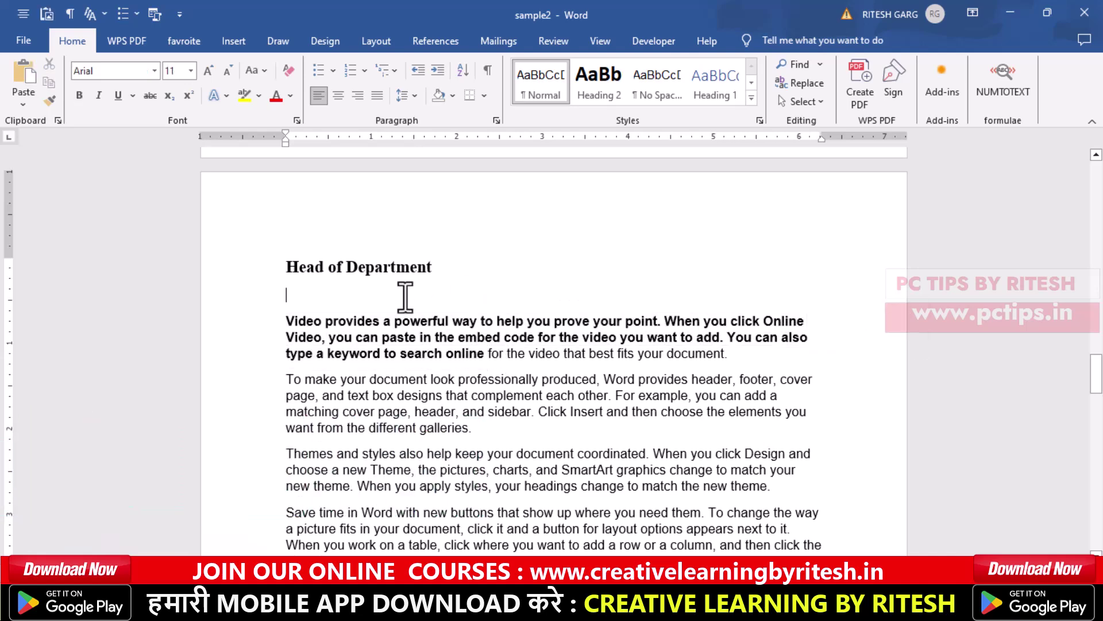
{"action": "key", "text": "ctrl+v"}
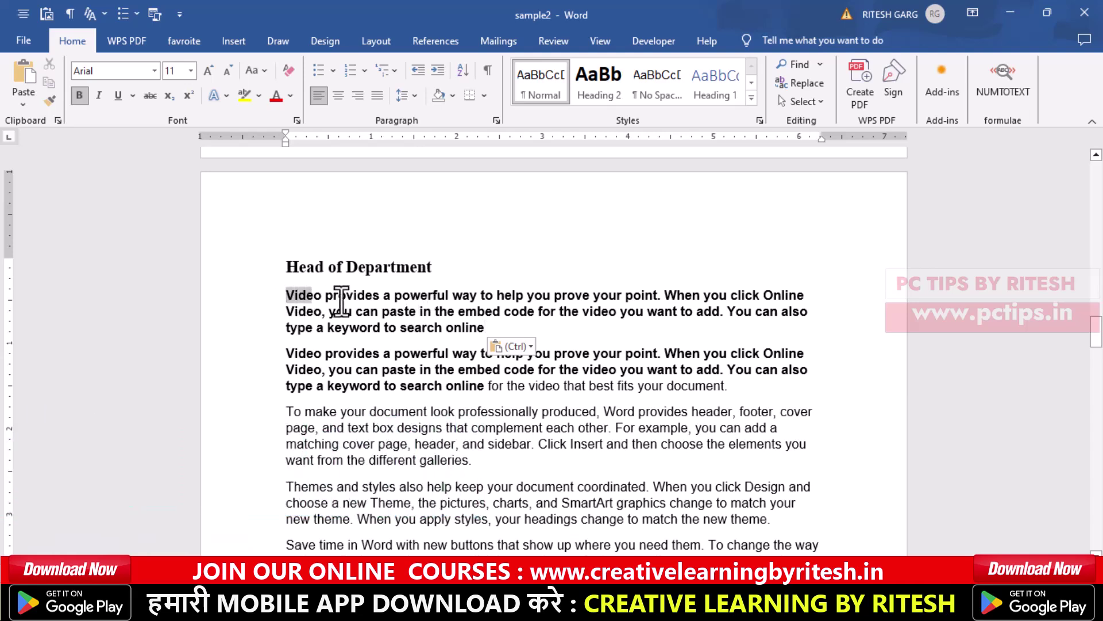
{"action": "left_click_drag", "start_coordinate": [342, 301], "coordinate": [494, 323]}
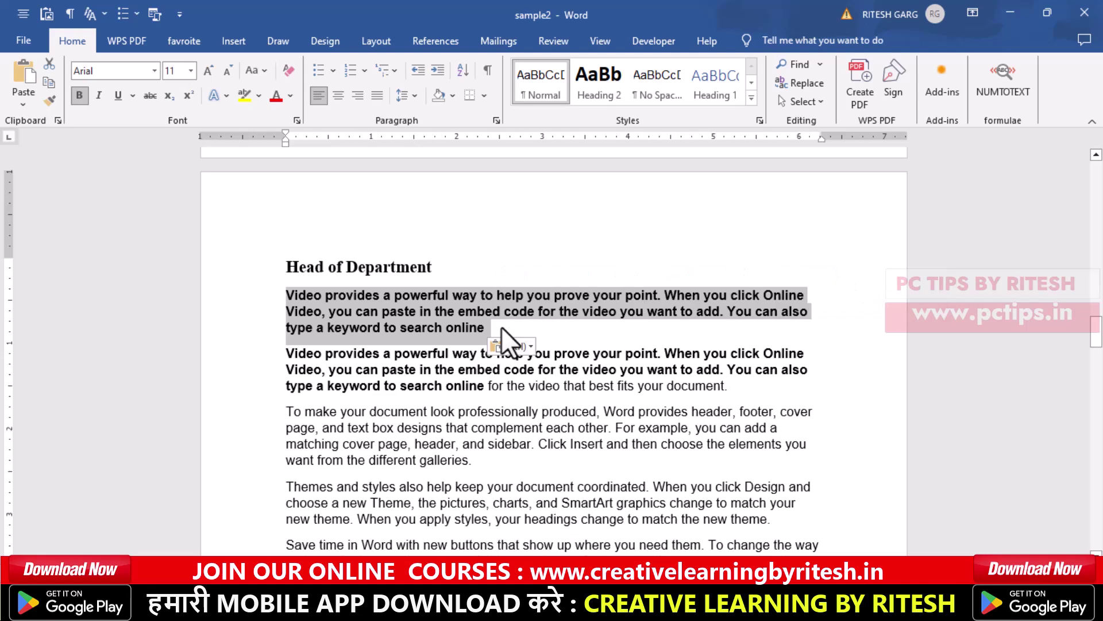
{"action": "key", "text": "ctrl+d"}
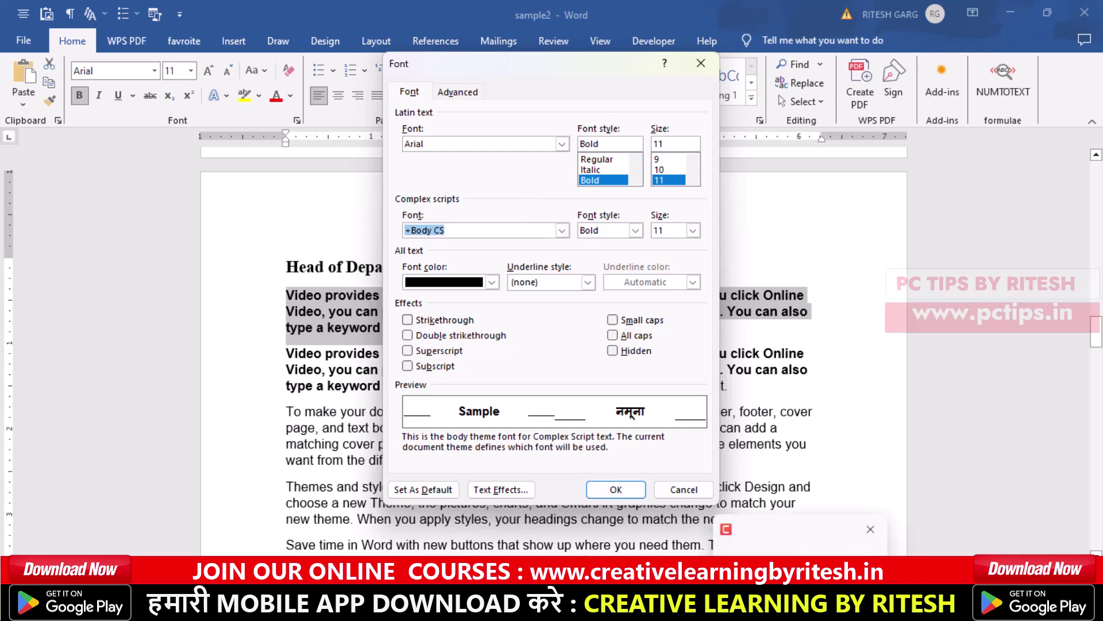
{"action": "left_click", "coordinate": [684, 490]}
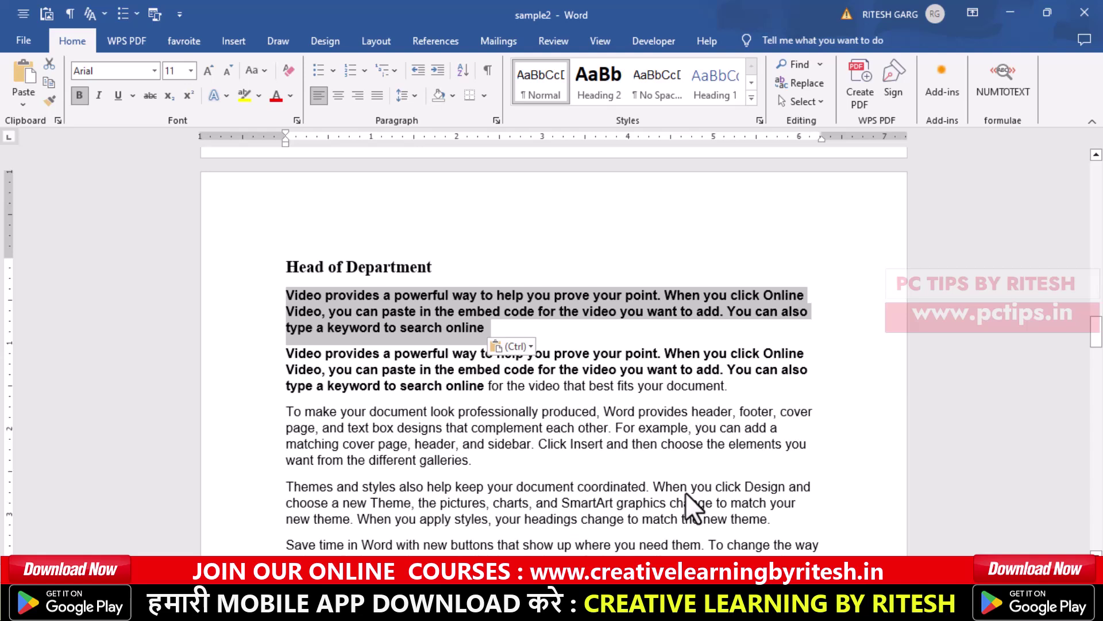
Step: Center the pasted bold paragraph with Ctrl+E
{"action": "left_click", "coordinate": [442, 386]}
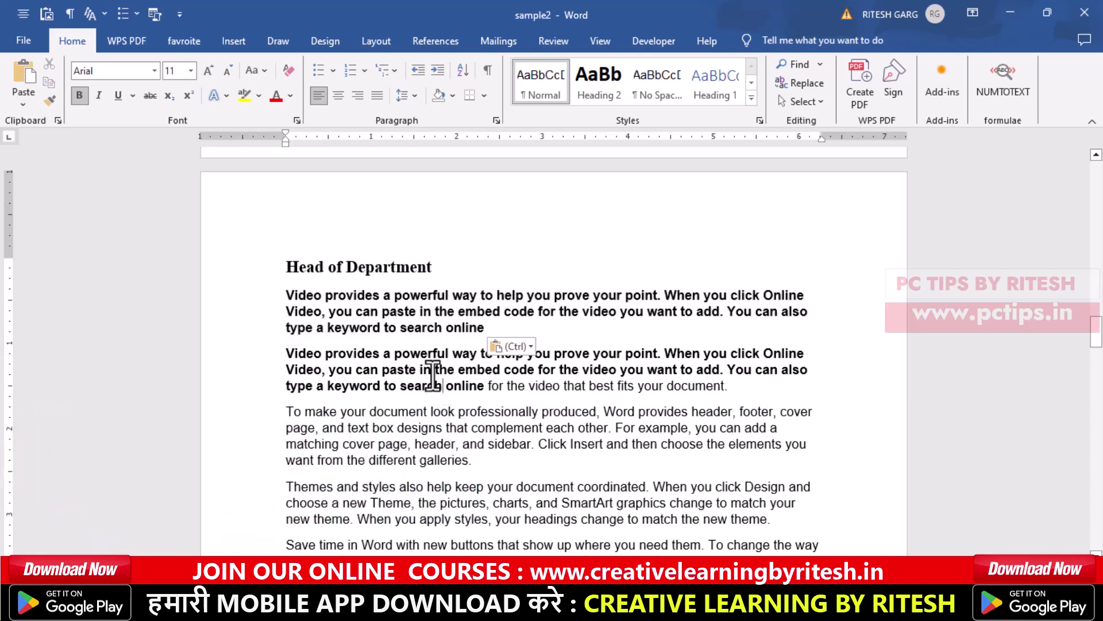
{"action": "left_click_drag", "start_coordinate": [286, 295], "coordinate": [484, 327]}
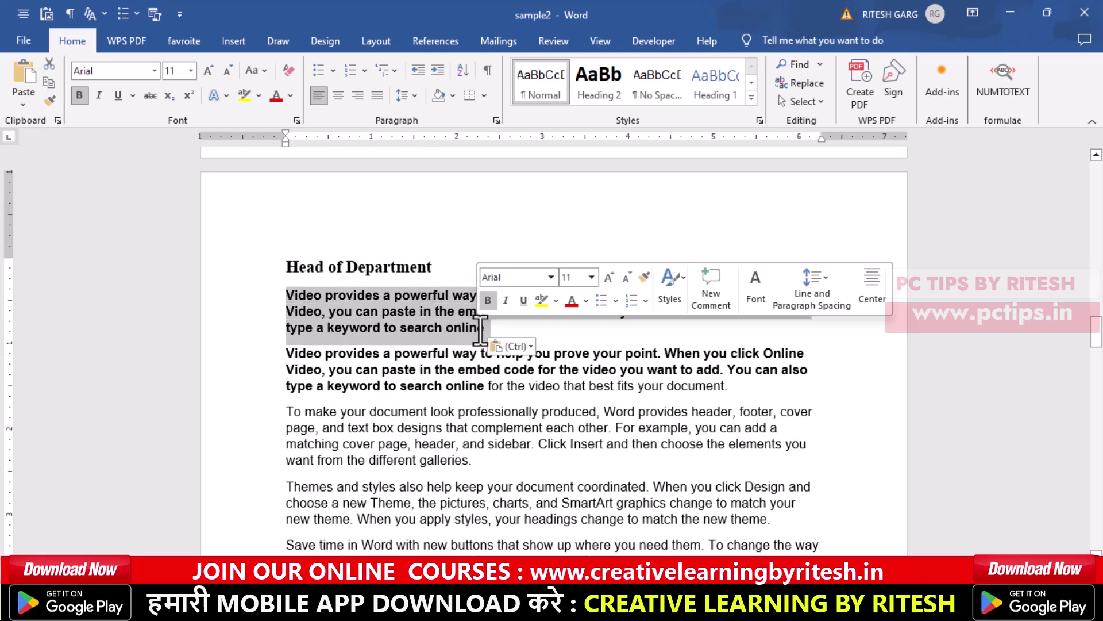
{"action": "key", "text": "ctrl+e"}
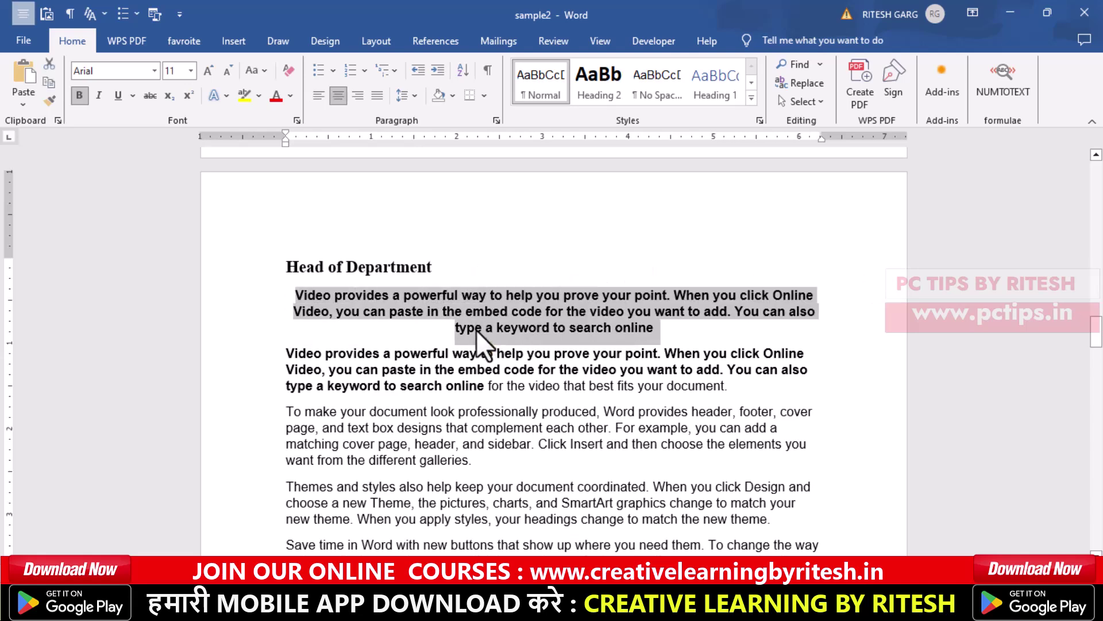
{"action": "left_click", "coordinate": [457, 370]}
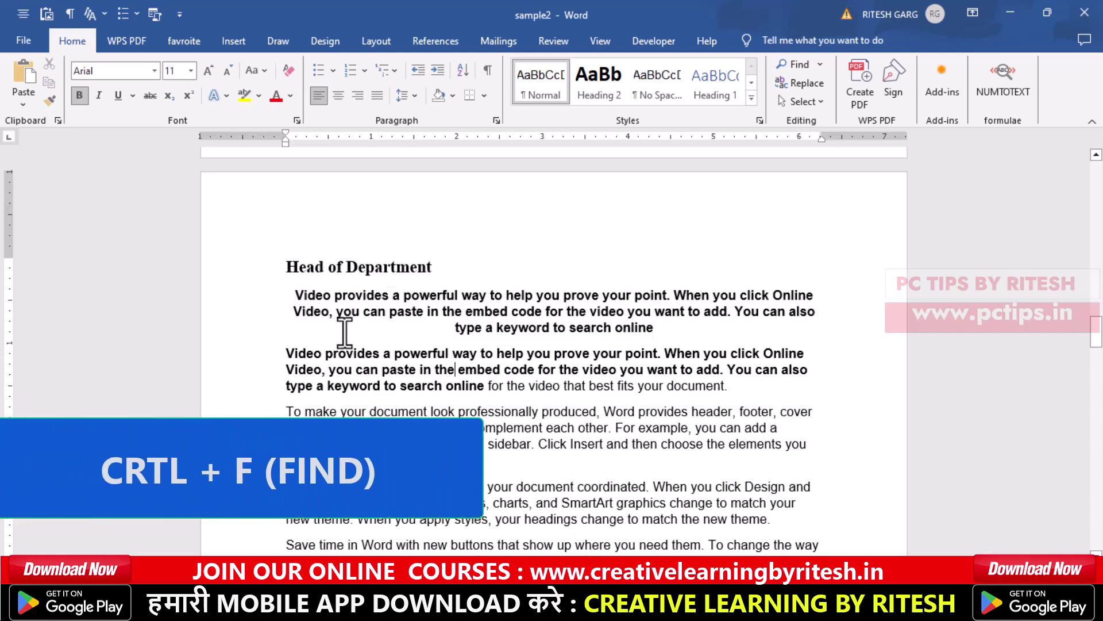
{"action": "key", "text": "ctrl+f"}
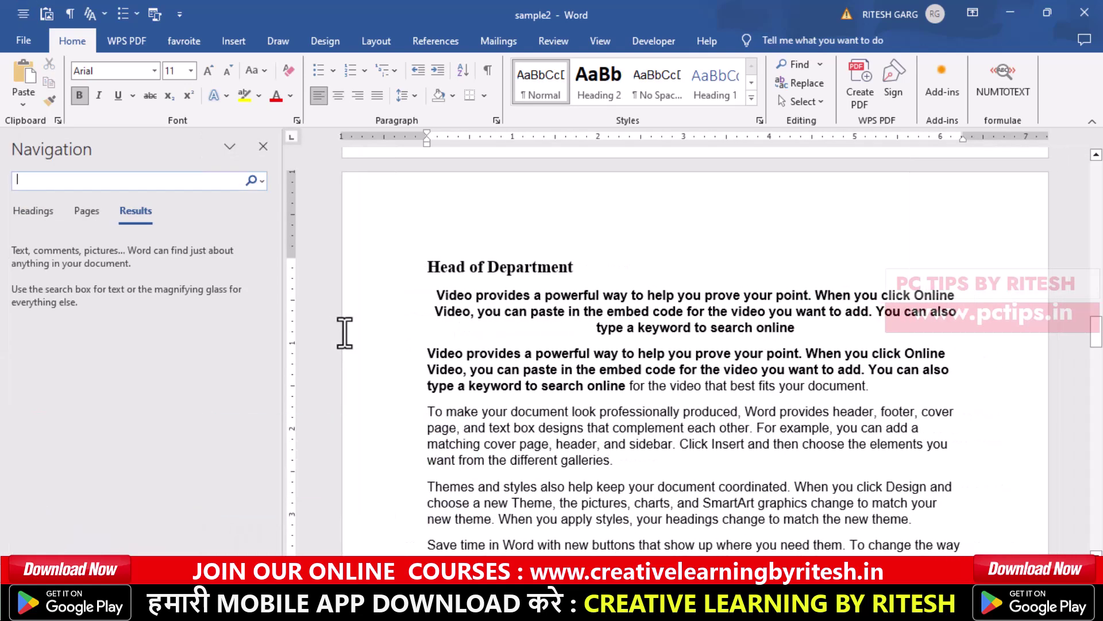
{"action": "left_click", "coordinate": [263, 147]}
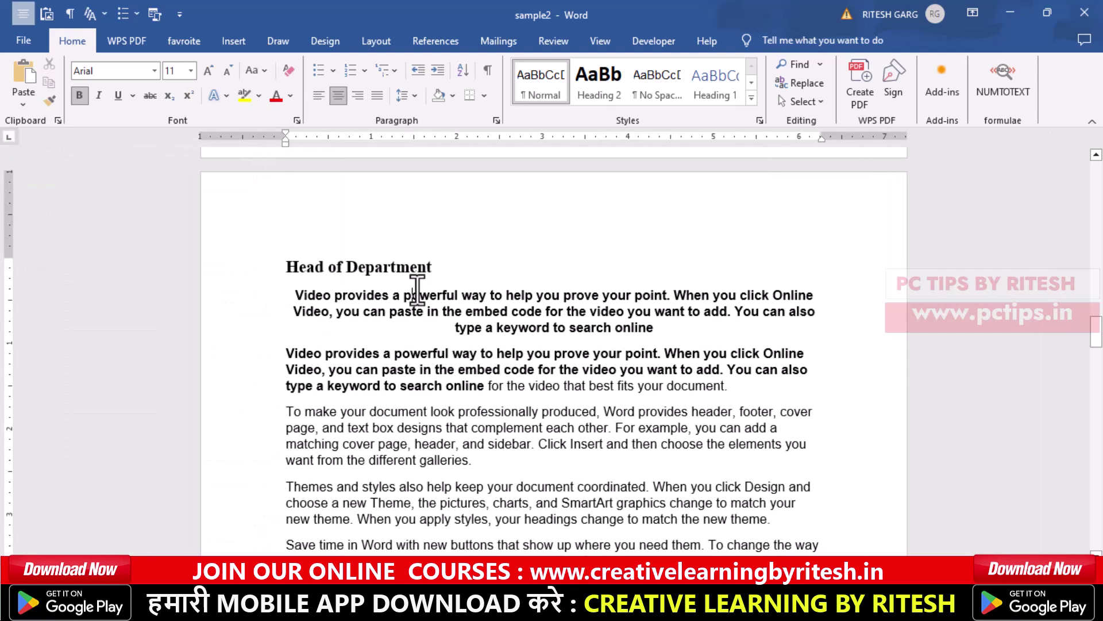
{"action": "key", "text": "ctrl+f"}
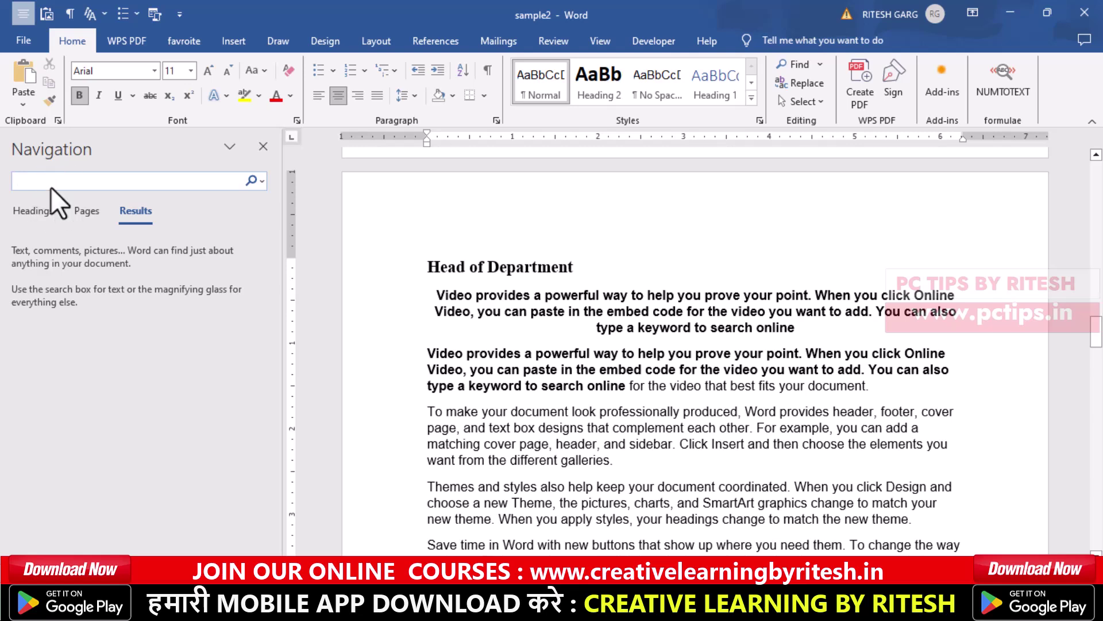
{"action": "type", "text": "vi"}
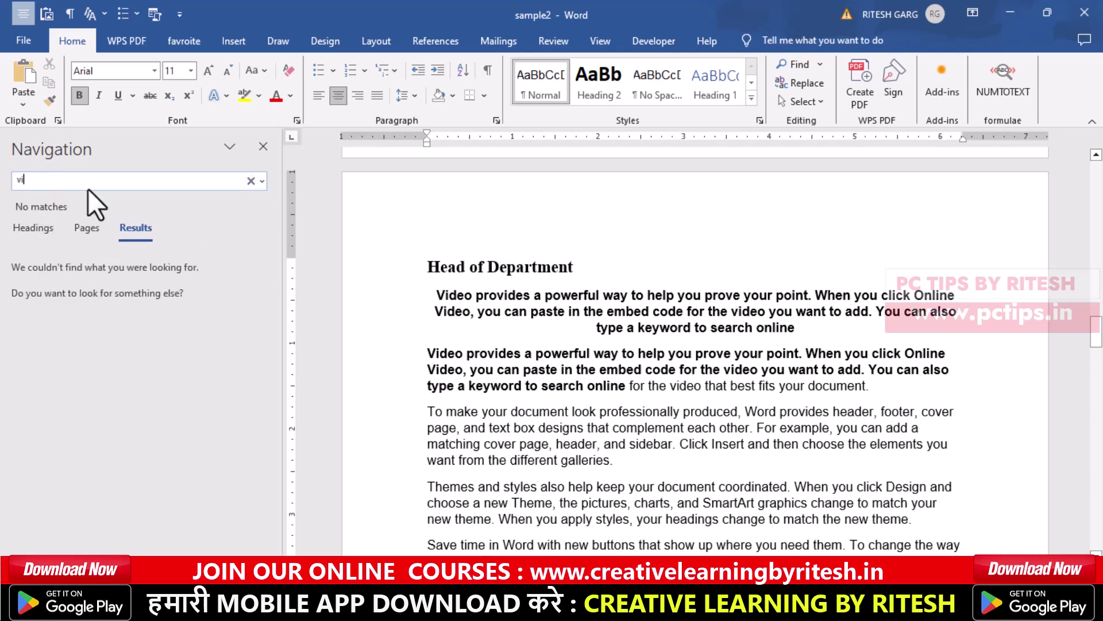
{"action": "type", "text": "deo"}
{"action": "key", "text": "Return"}
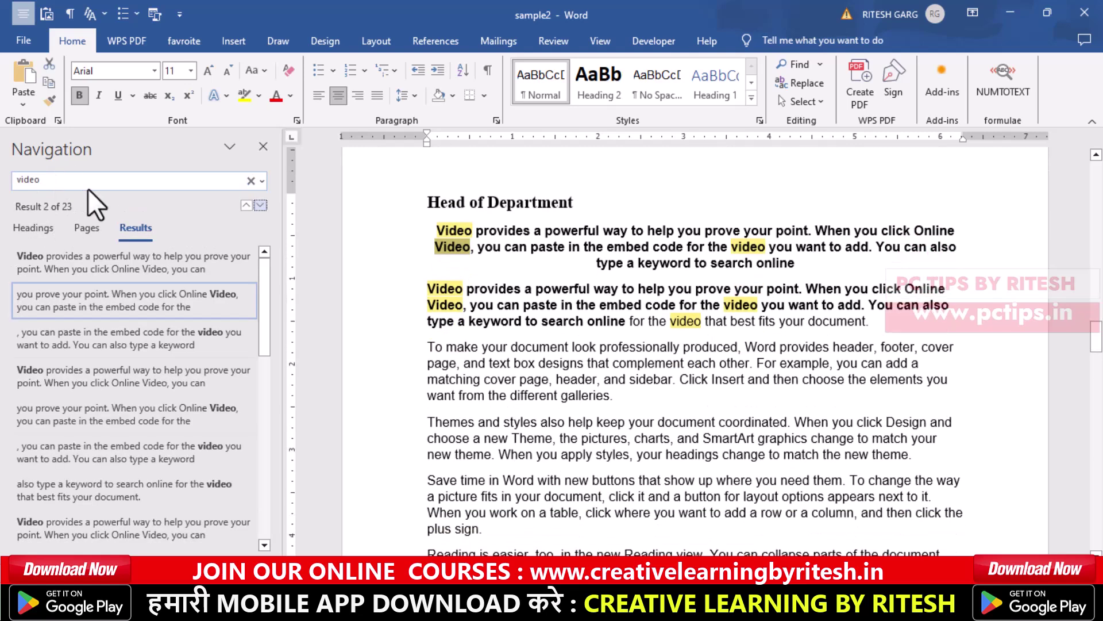
{"action": "left_click", "coordinate": [267, 144]}
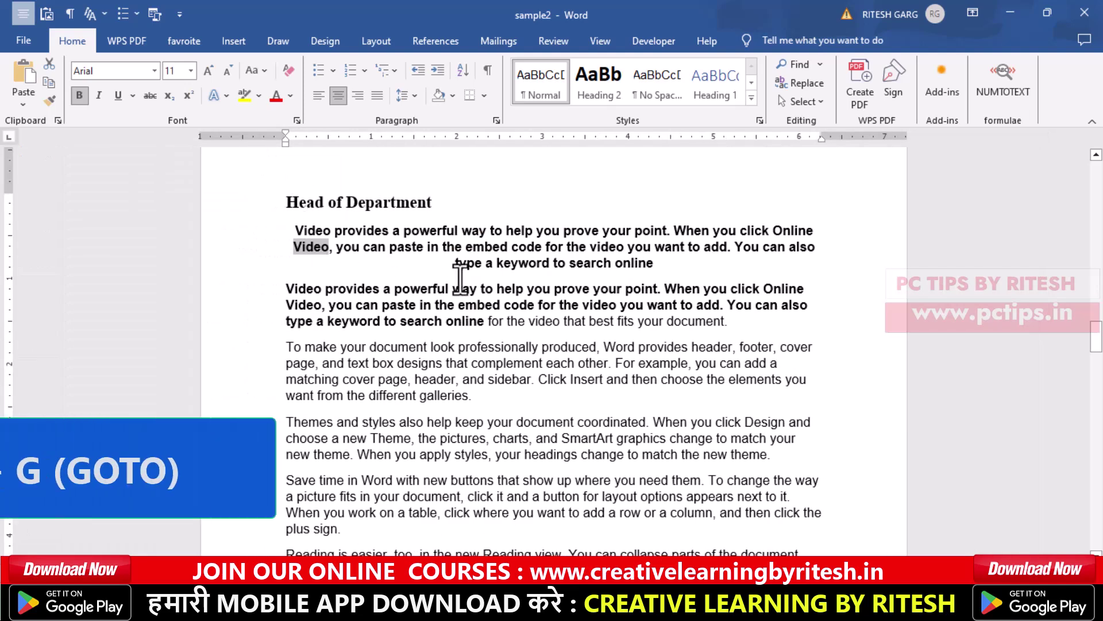
{"action": "left_click", "coordinate": [289, 232]}
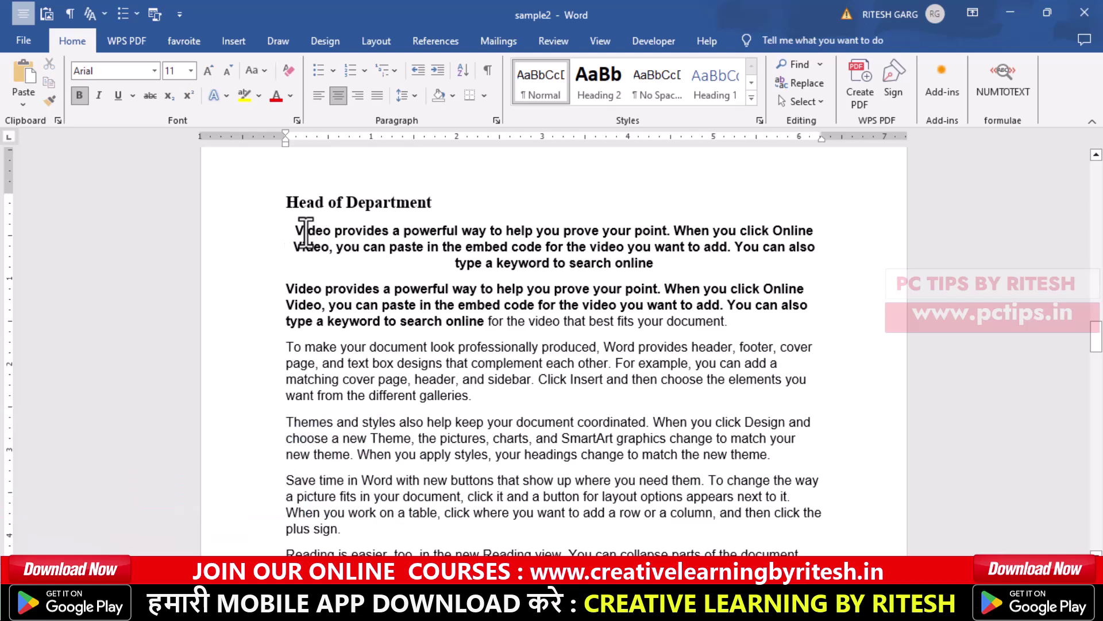
{"action": "key", "text": "ctrl+g"}
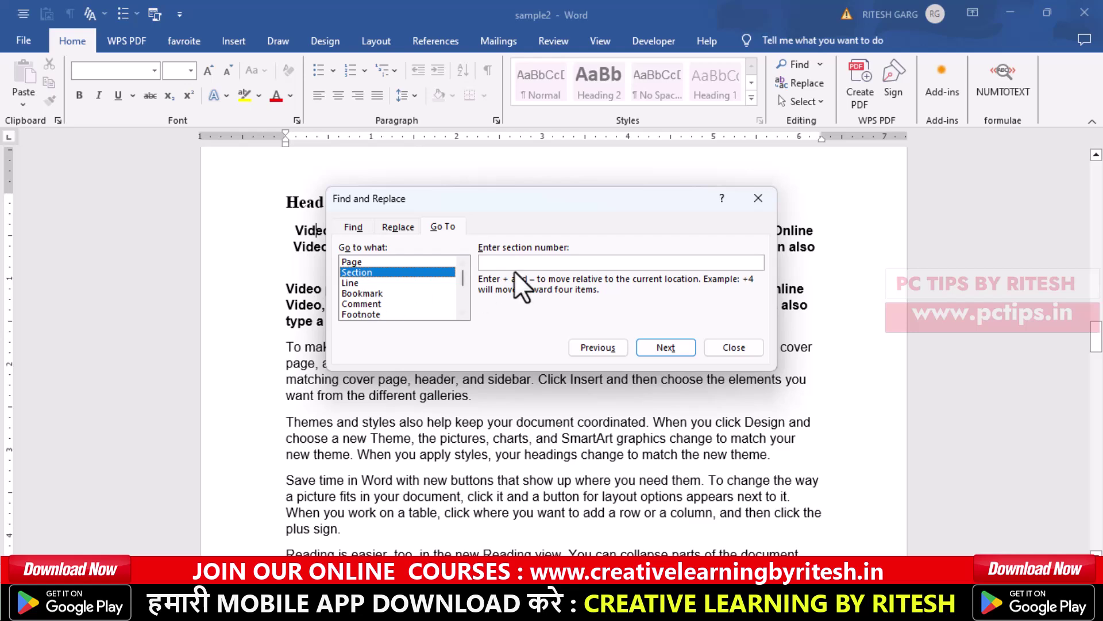
{"action": "left_click", "coordinate": [732, 344]}
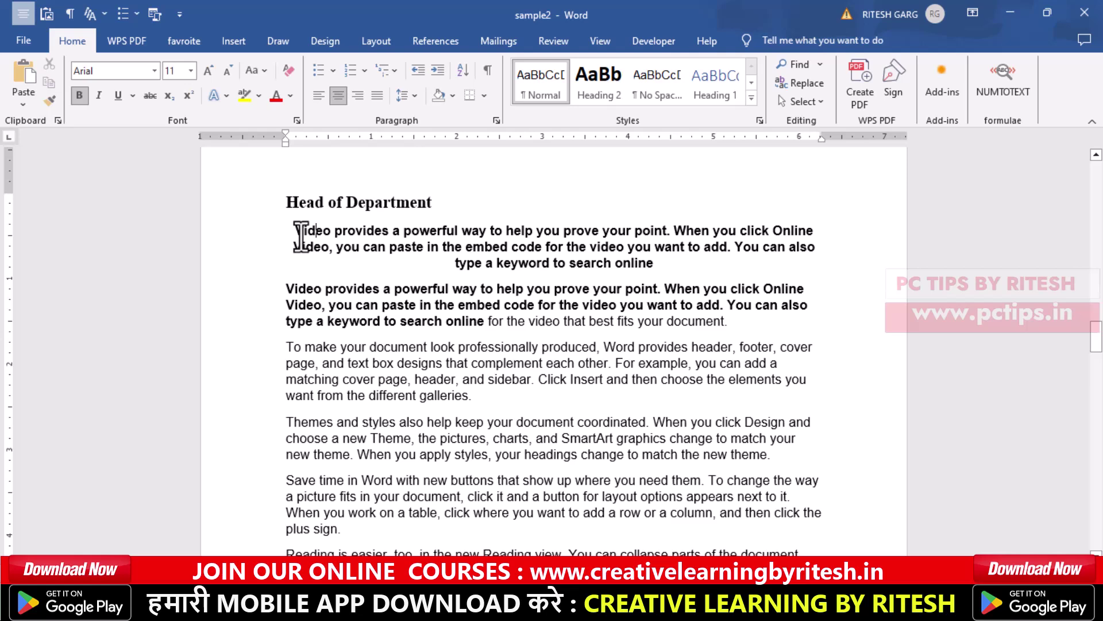
{"action": "key", "text": "ctrl+h"}
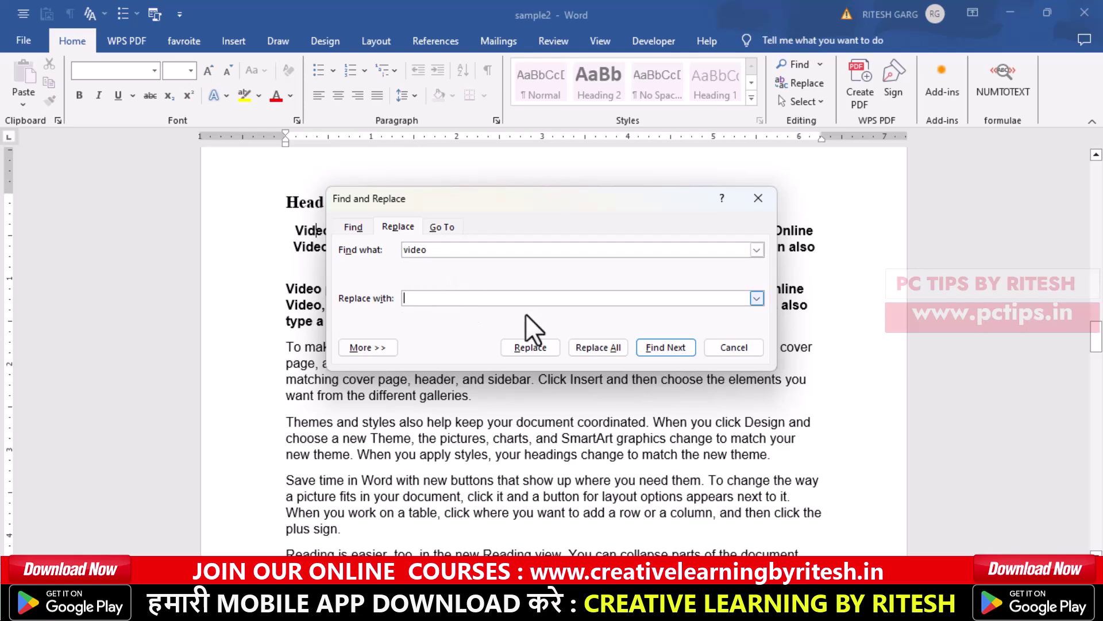
{"action": "left_click", "coordinate": [726, 345]}
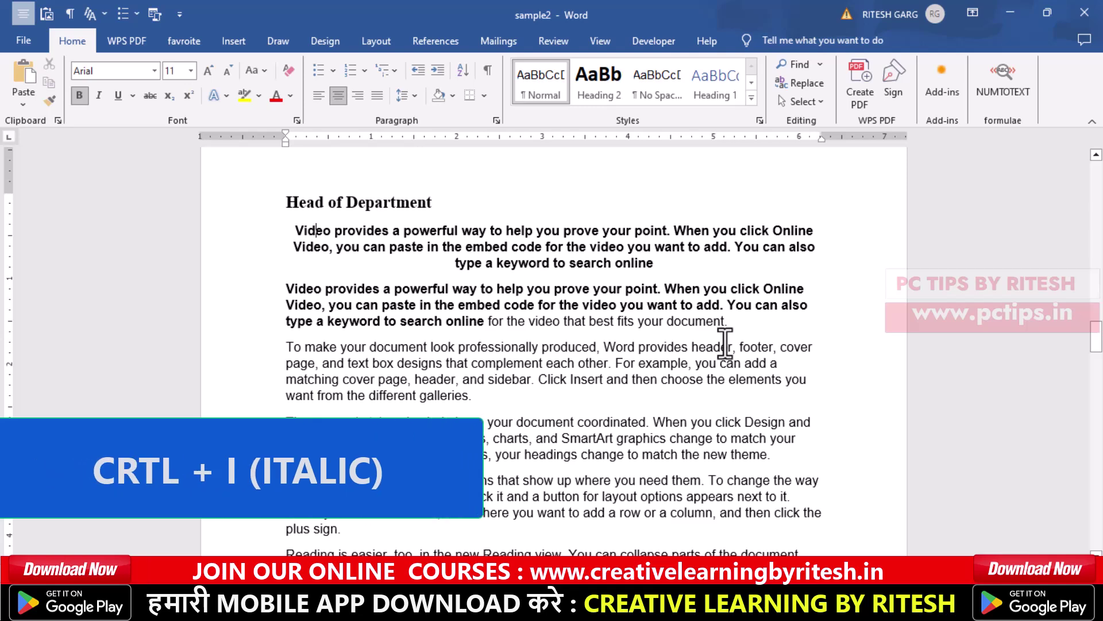
Step: Make the centred bold paragraph italic
{"action": "triple_click", "coordinate": [704, 265]}
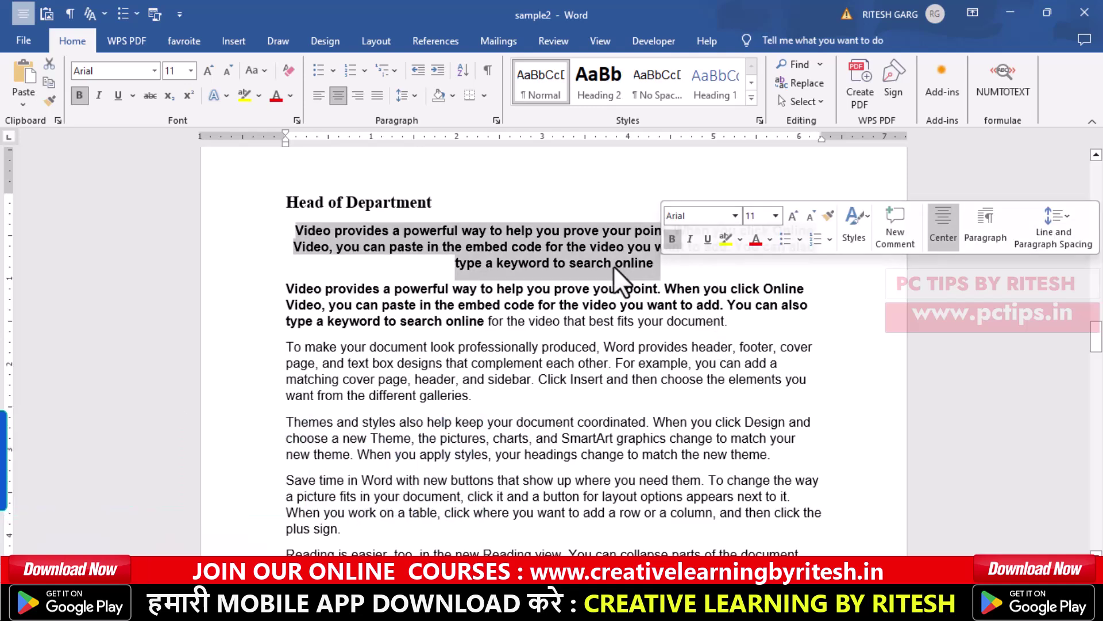
{"action": "left_click_drag", "start_coordinate": [655, 266], "coordinate": [296, 235]}
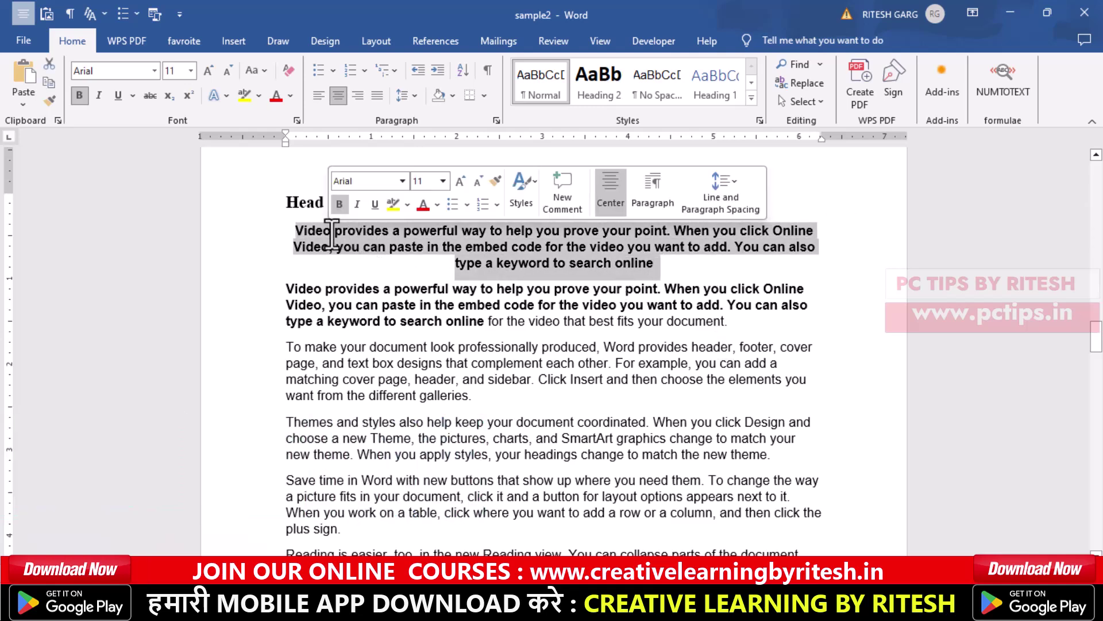
{"action": "key", "text": "ctrl+i"}
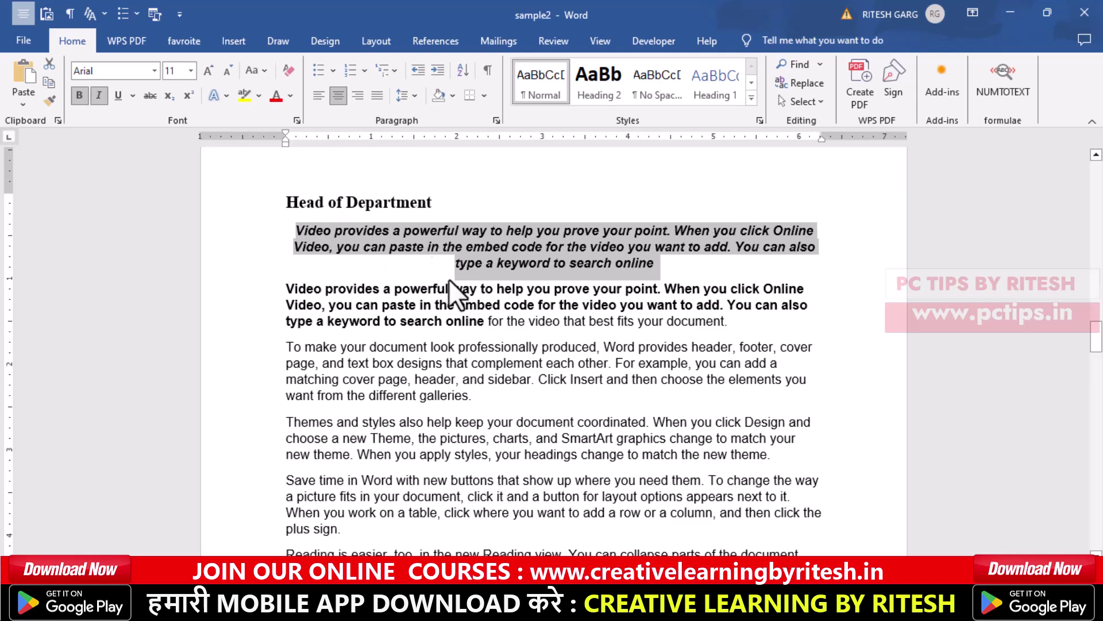
Step: Justify the paragraph beginning 'To make your document look professionally produced'
{"action": "scroll", "coordinate": [575, 313], "scroll_direction": "down", "scroll_amount": 2}
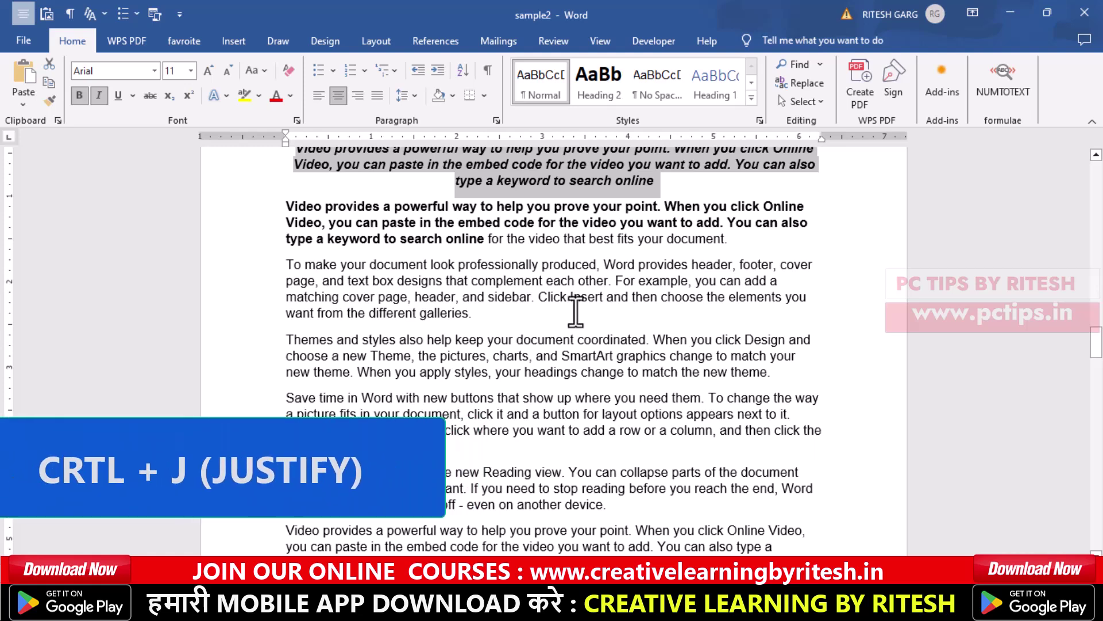
{"action": "mouse_move", "coordinate": [287, 264]}
{"action": "left_mouse_down"}
{"action": "mouse_move", "coordinate": [403, 270]}
{"action": "mouse_move", "coordinate": [499, 300]}
{"action": "left_mouse_up"}
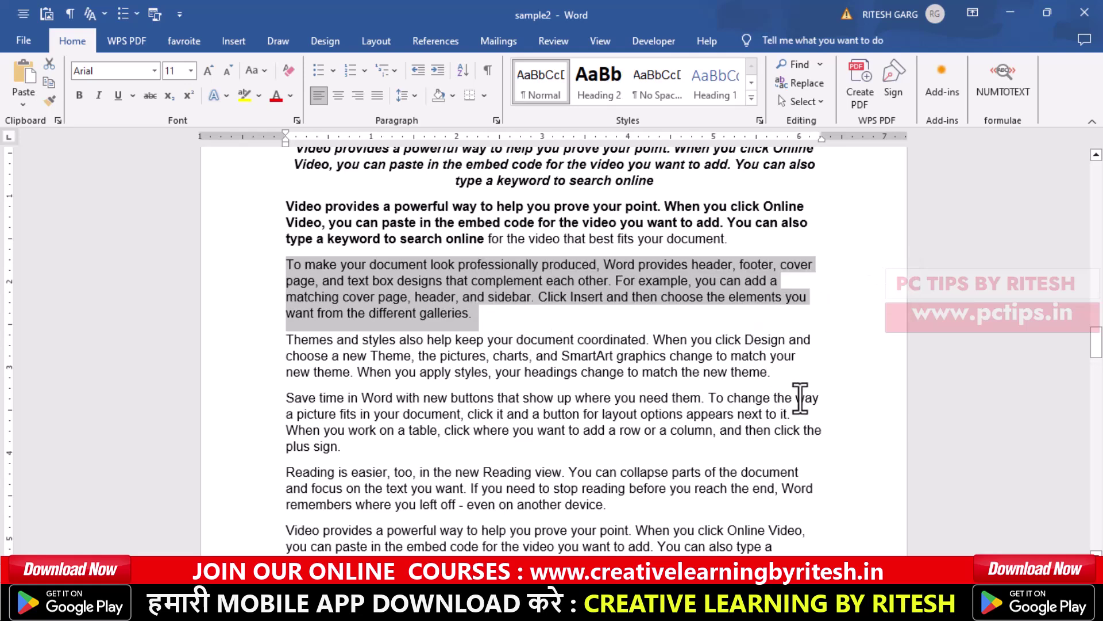
{"action": "key", "text": "ctrl+j"}
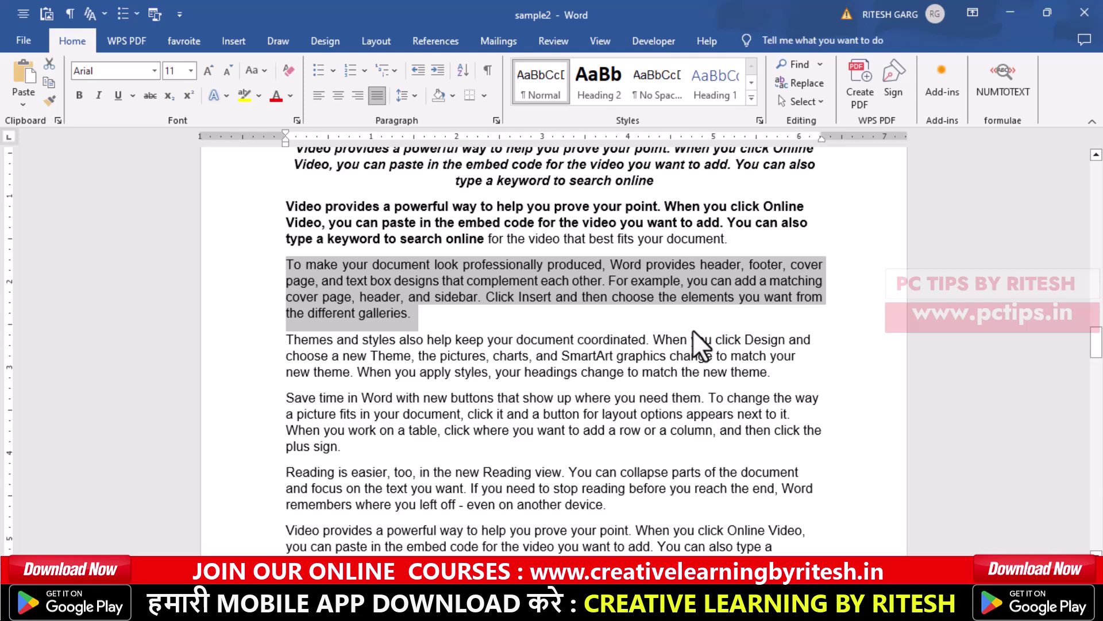
{"action": "left_click", "coordinate": [500, 295]}
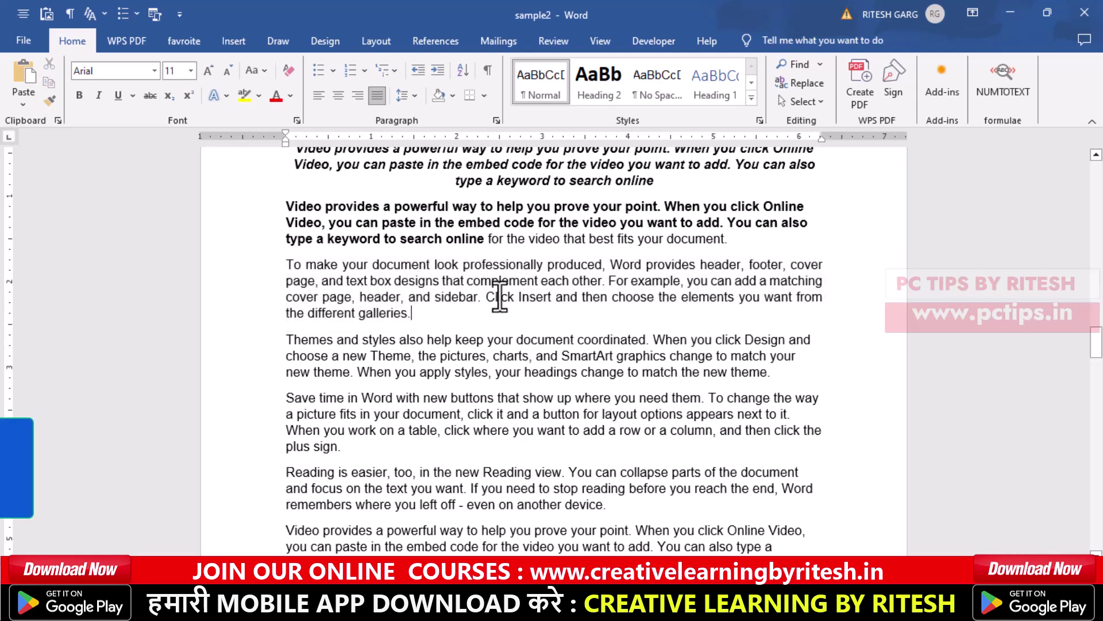
{"action": "scroll", "coordinate": [499, 293], "scroll_direction": "up", "scroll_amount": 3}
{"action": "scroll", "coordinate": [499, 293], "scroll_direction": "up", "scroll_amount": 1}
{"action": "left_click_drag", "start_coordinate": [286, 244], "coordinate": [441, 246]}
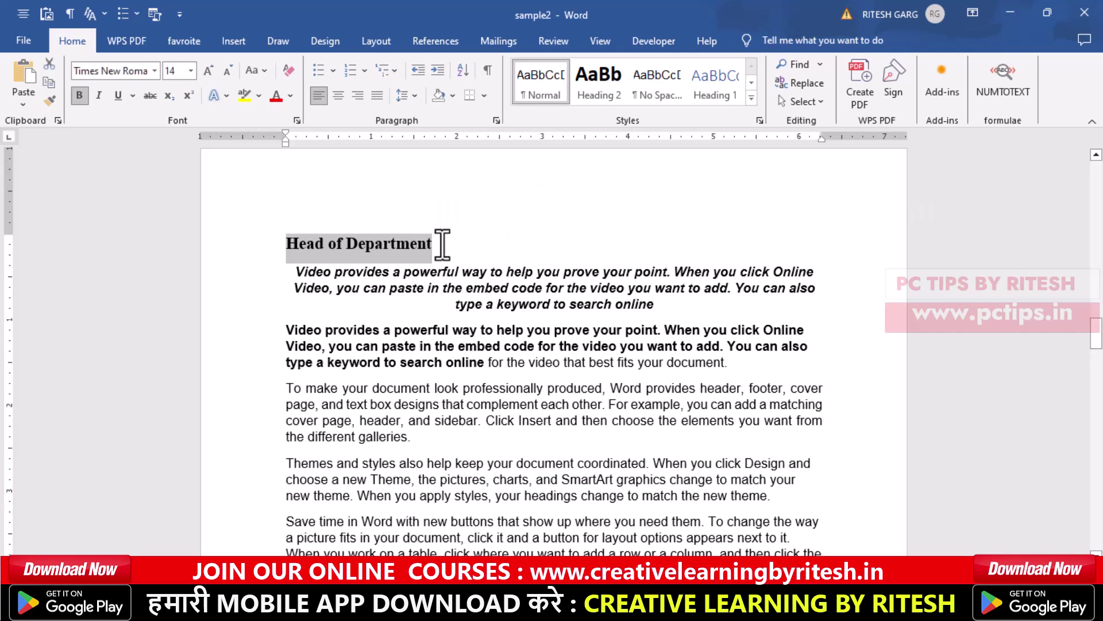
Step: Open Insert Hyperlink for the Head of Department heading and pick the coke file
{"action": "key", "text": "ctrl+k"}
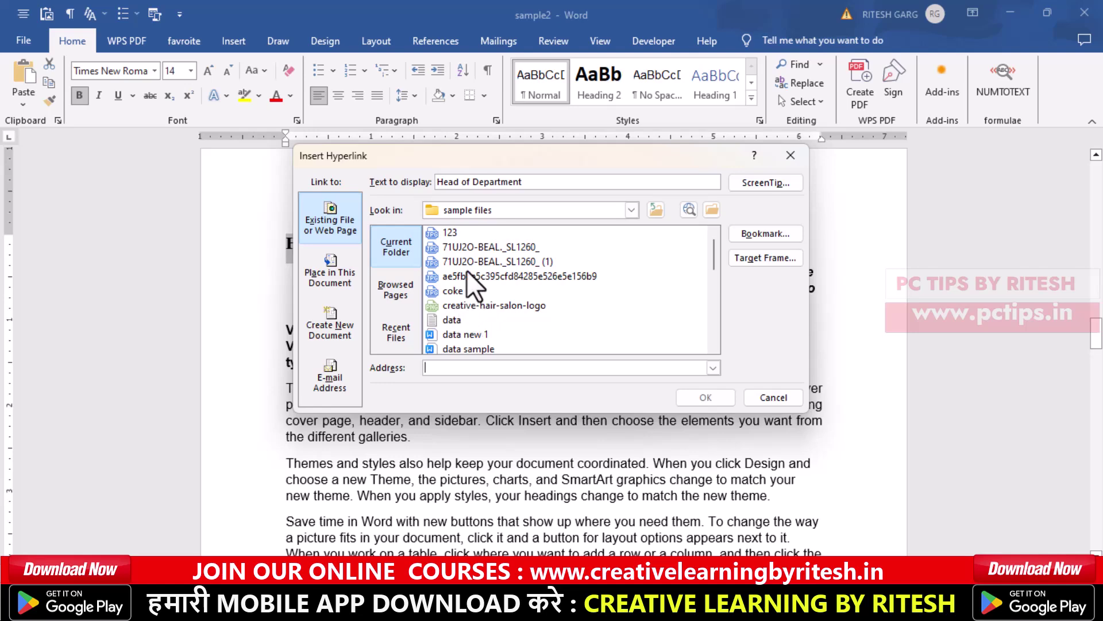
{"action": "left_click", "coordinate": [456, 292]}
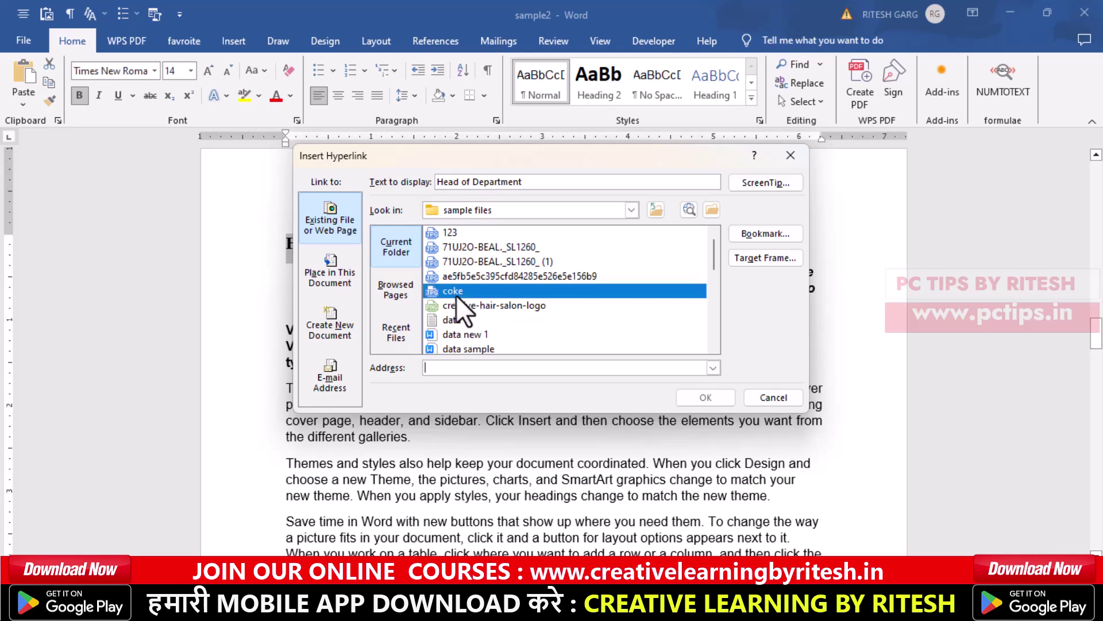
Step: Cancel the hyperlink and left-align the italic paragraph in sample2
{"action": "left_click", "coordinate": [767, 398]}
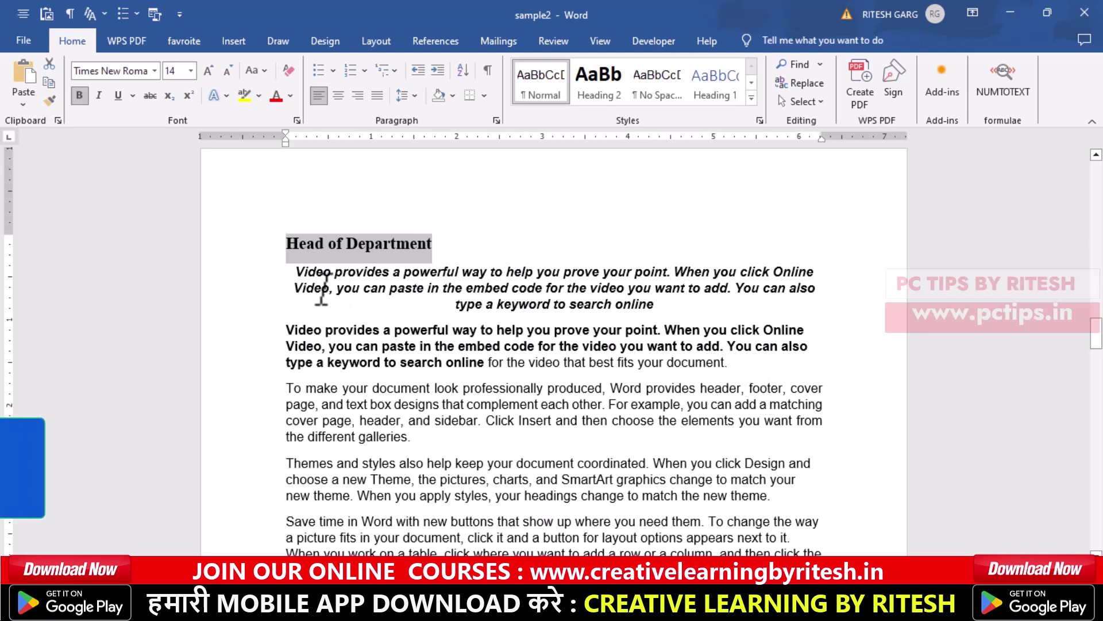
{"action": "mouse_move", "coordinate": [295, 271]}
{"action": "left_mouse_down"}
{"action": "mouse_move", "coordinate": [664, 290]}
{"action": "mouse_move", "coordinate": [666, 304]}
{"action": "left_mouse_up"}
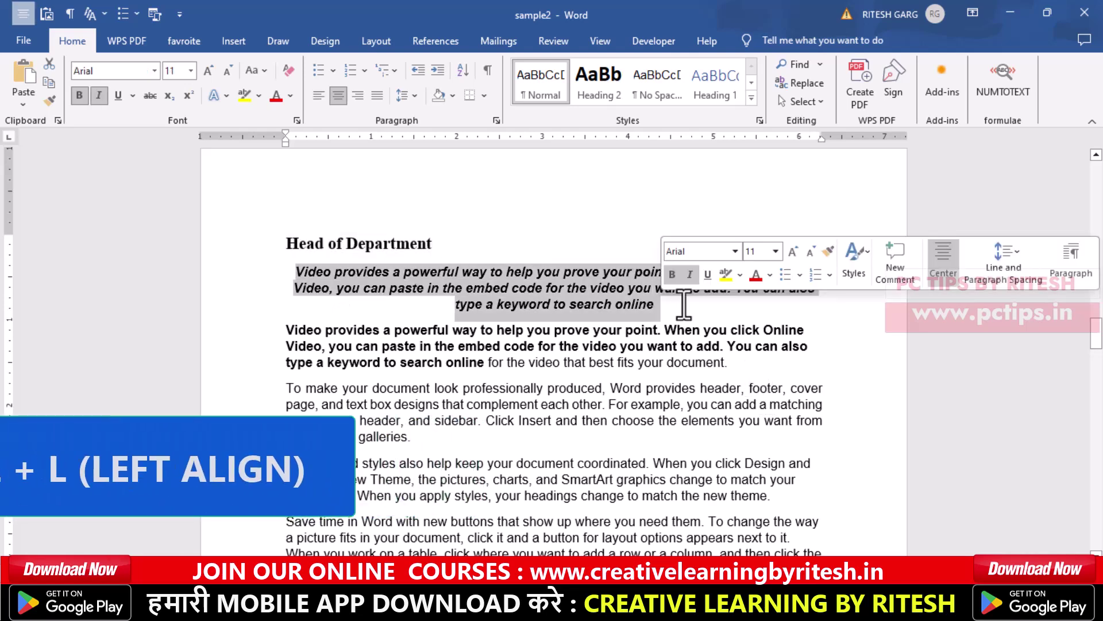
{"action": "key", "text": "ctrl+l"}
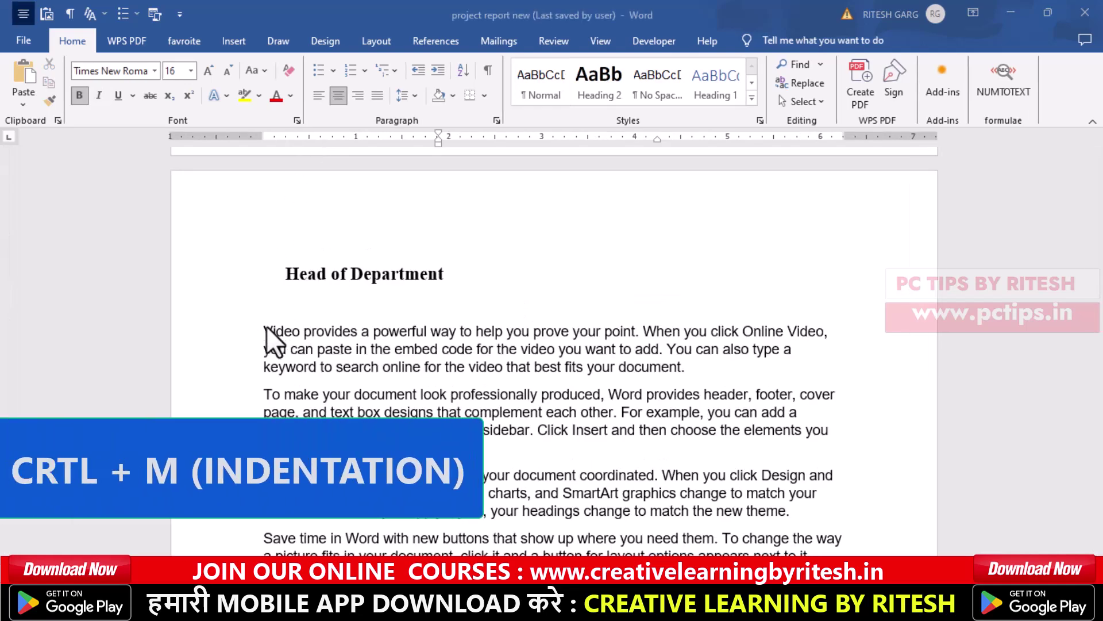
Step: Indent the first body paragraph of 'project report new' twice with Ctrl+M
{"action": "left_click", "coordinate": [266, 332]}
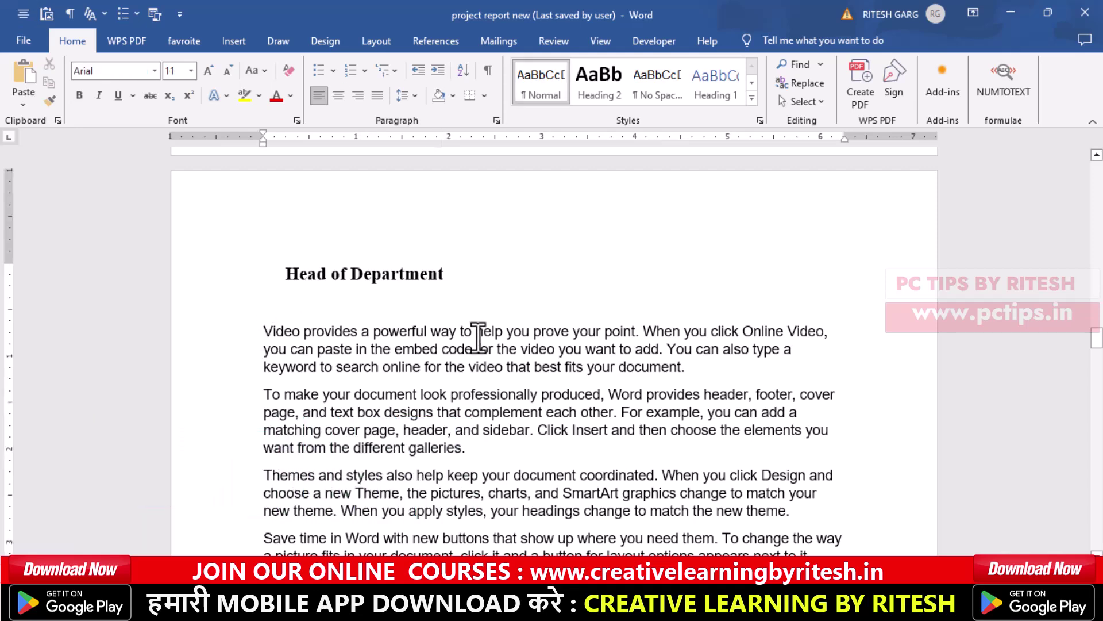
{"action": "key", "text": "ctrl+m"}
{"action": "key", "text": "ctrl+m"}
{"action": "key", "text": "ctrl+m"}
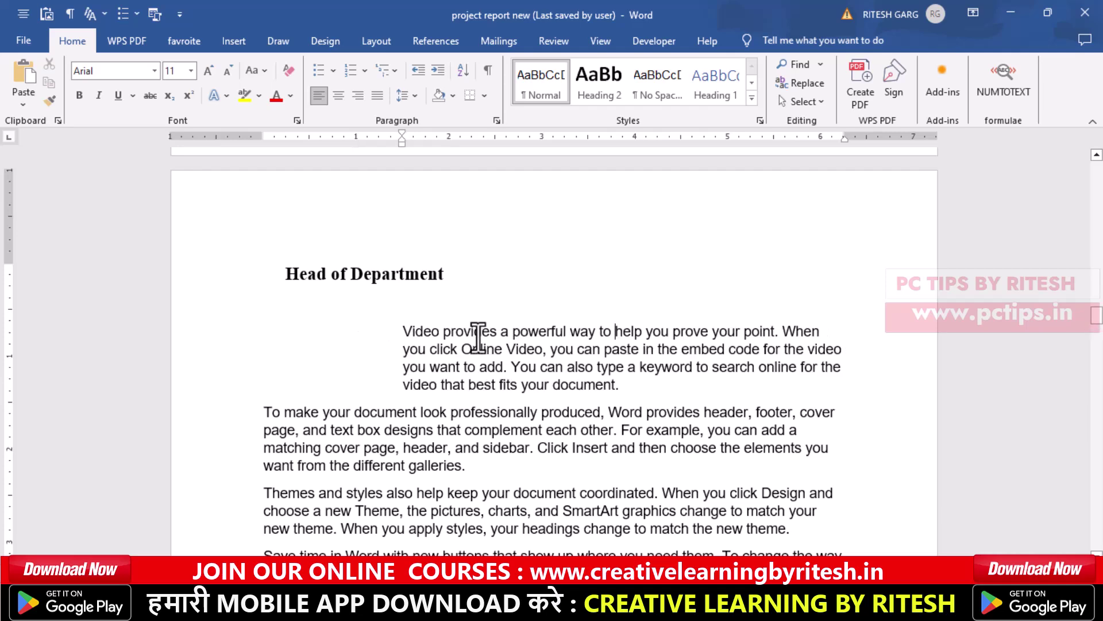
{"action": "key", "text": "ctrl+m"}
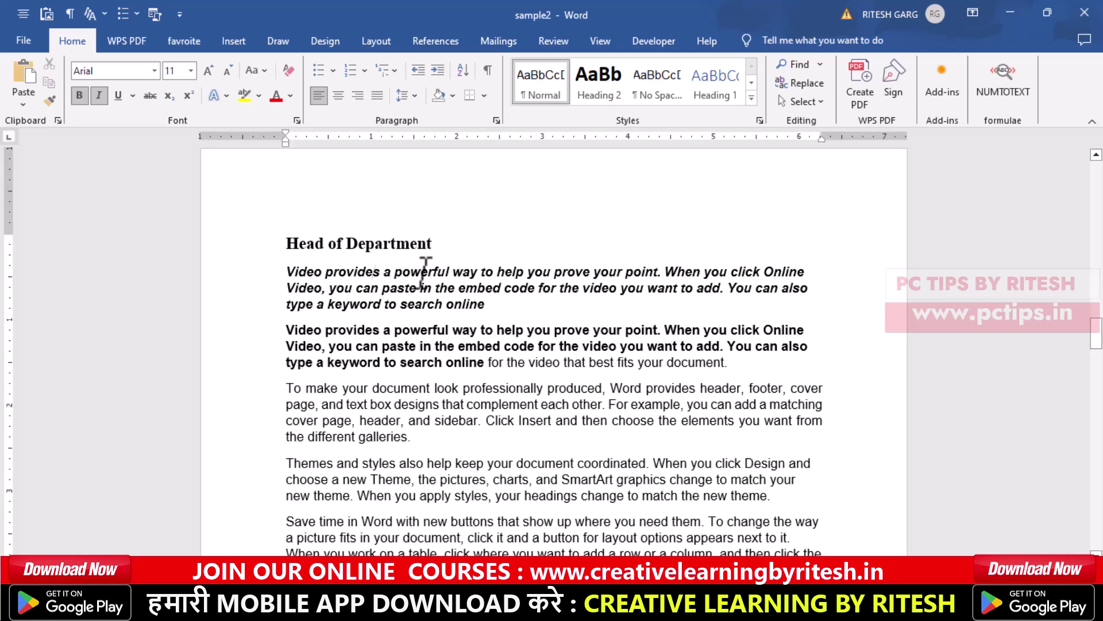
Step: Create a blank document, return to sample2, and glance at its Open and Print pages
{"action": "key", "text": "ctrl+n"}
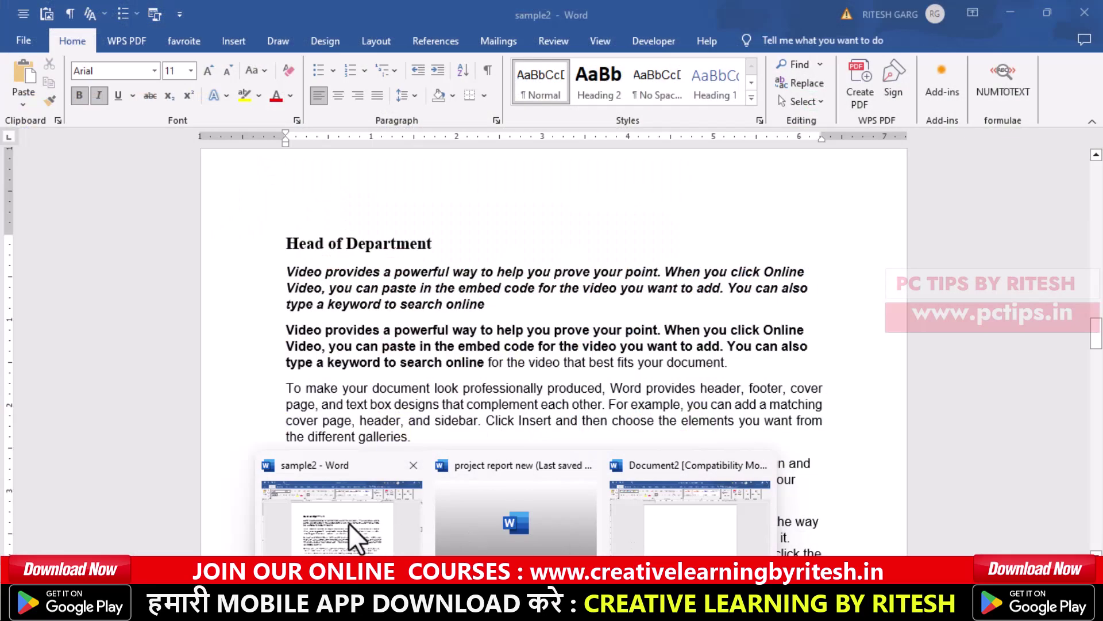
{"action": "left_click", "coordinate": [349, 522]}
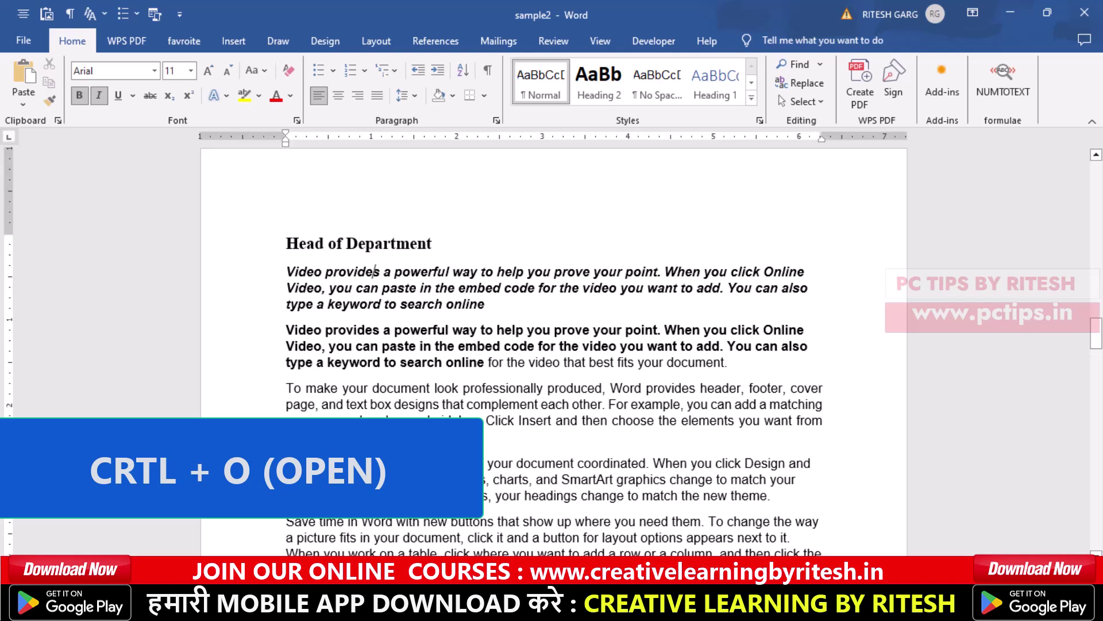
{"action": "key", "text": "ctrl+o"}
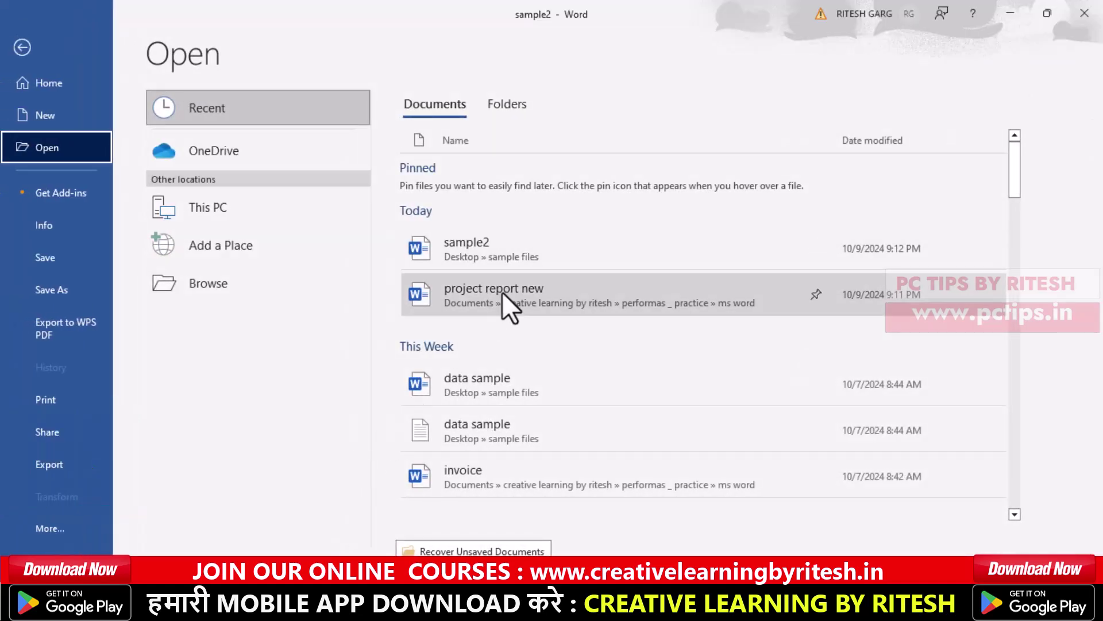
{"action": "left_click", "coordinate": [27, 57]}
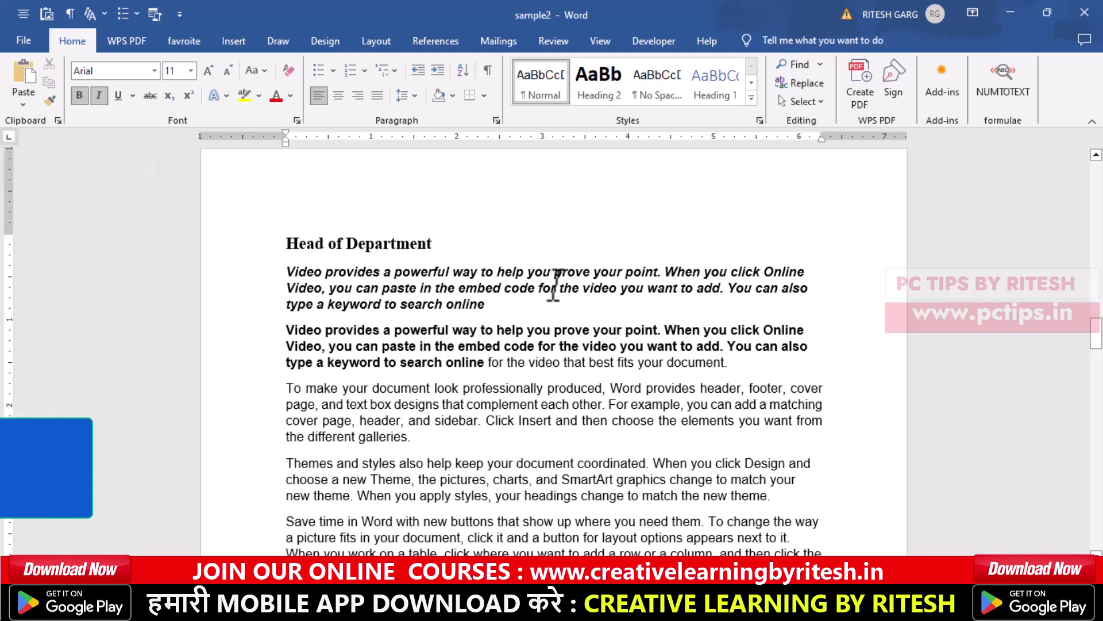
{"action": "key", "text": "ctrl+p"}
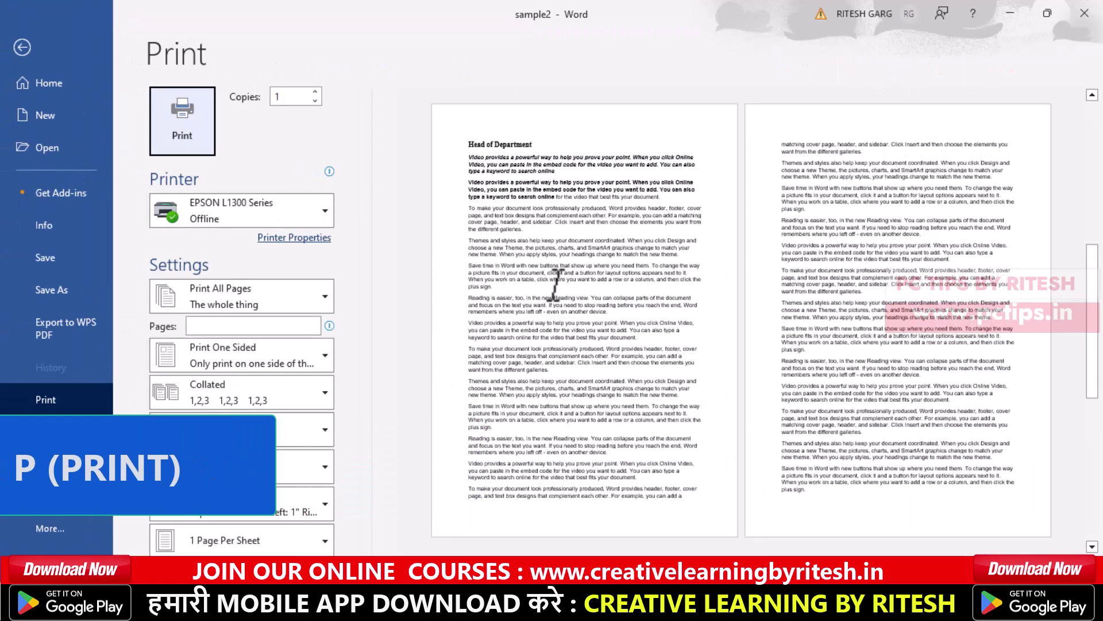
{"action": "left_click", "coordinate": [14, 51]}
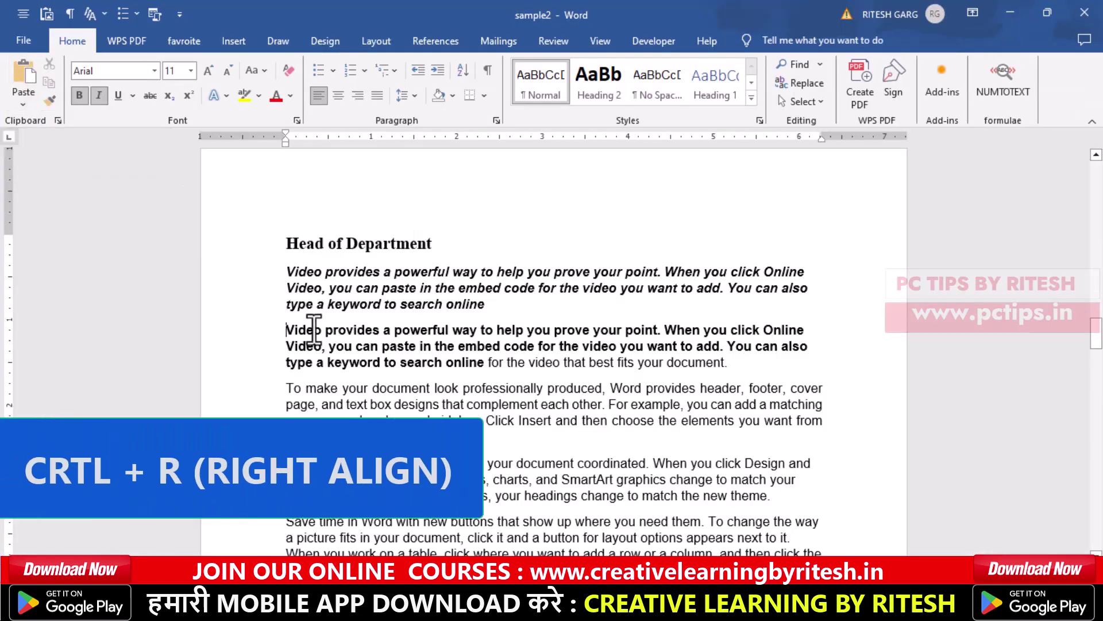
Step: Right-align the bold 'Video provides…' paragraph and save the document
{"action": "left_click_drag", "start_coordinate": [313, 330], "coordinate": [760, 378]}
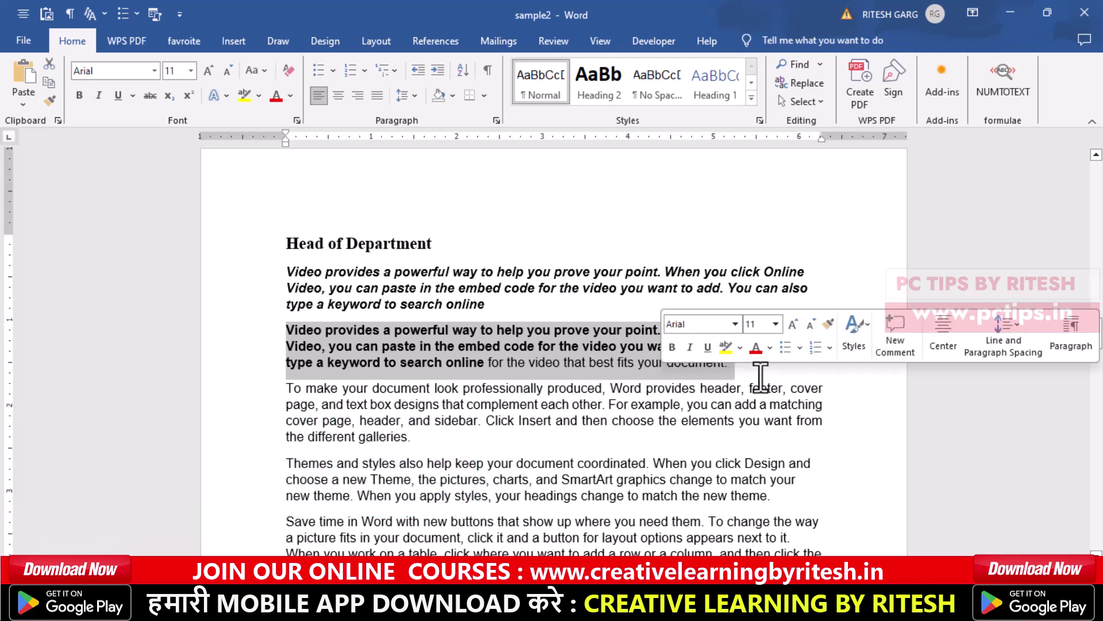
{"action": "key", "text": "ctrl+r"}
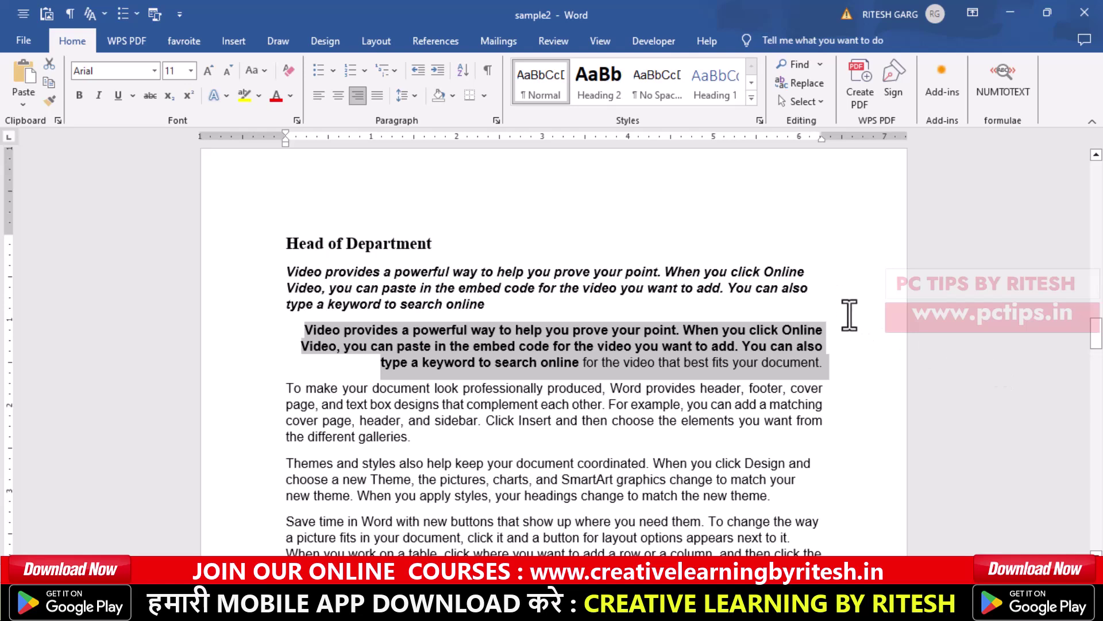
{"action": "scroll", "coordinate": [548, 385], "scroll_direction": "down", "scroll_amount": 3}
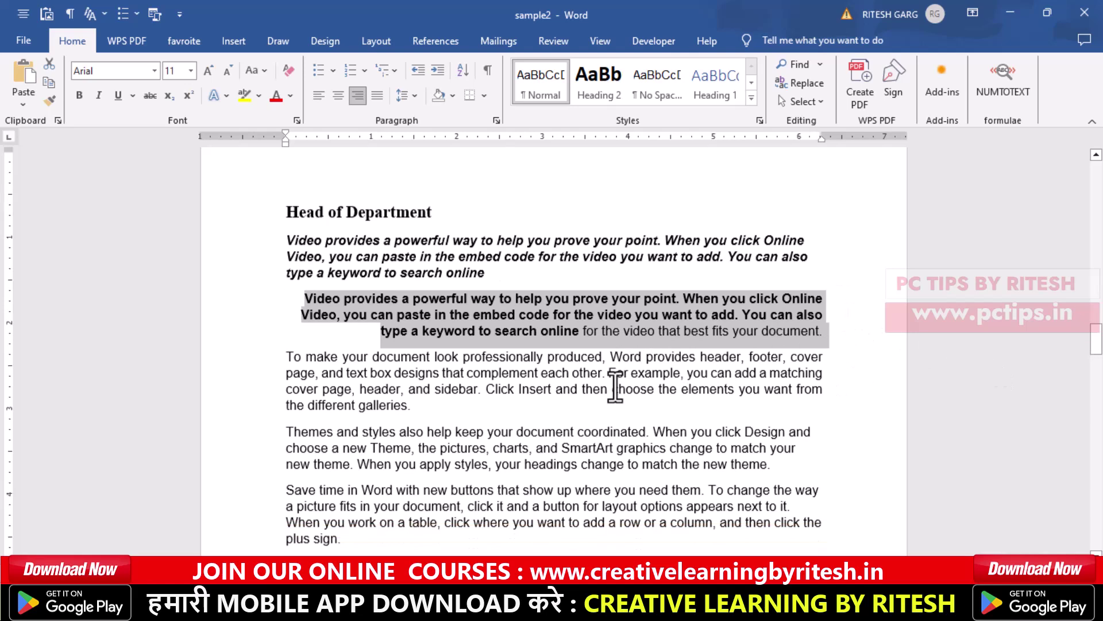
{"action": "left_click", "coordinate": [556, 347]}
{"action": "key", "text": "ctrl+s"}
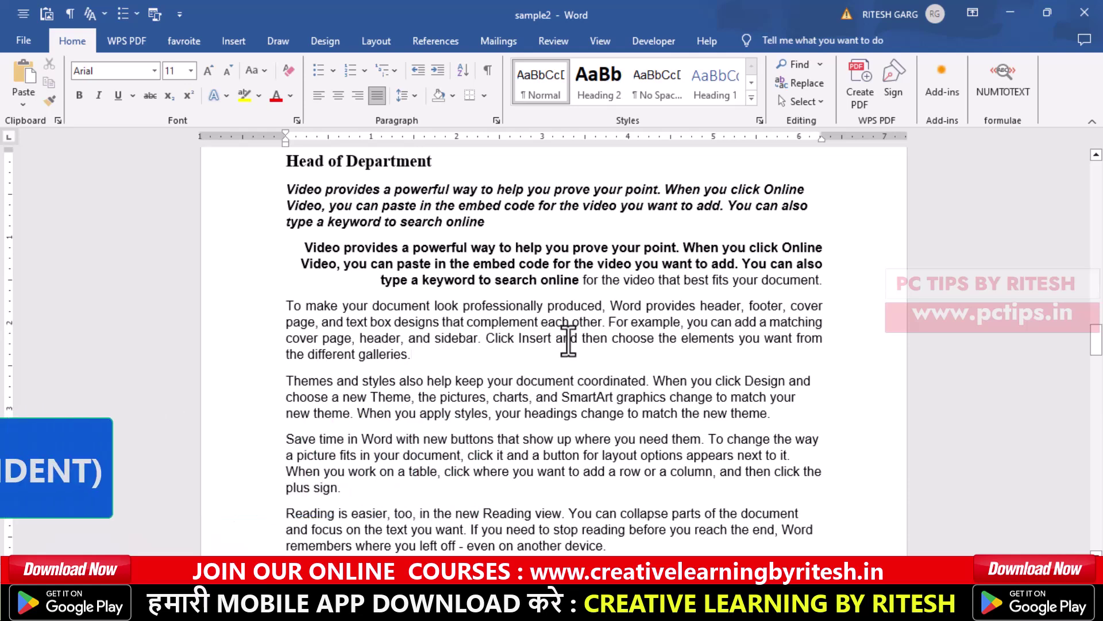
Step: Apply a hanging indent to the 'To make your document…' paragraph with Ctrl+T
{"action": "scroll", "coordinate": [434, 296], "scroll_direction": "up", "scroll_amount": 3}
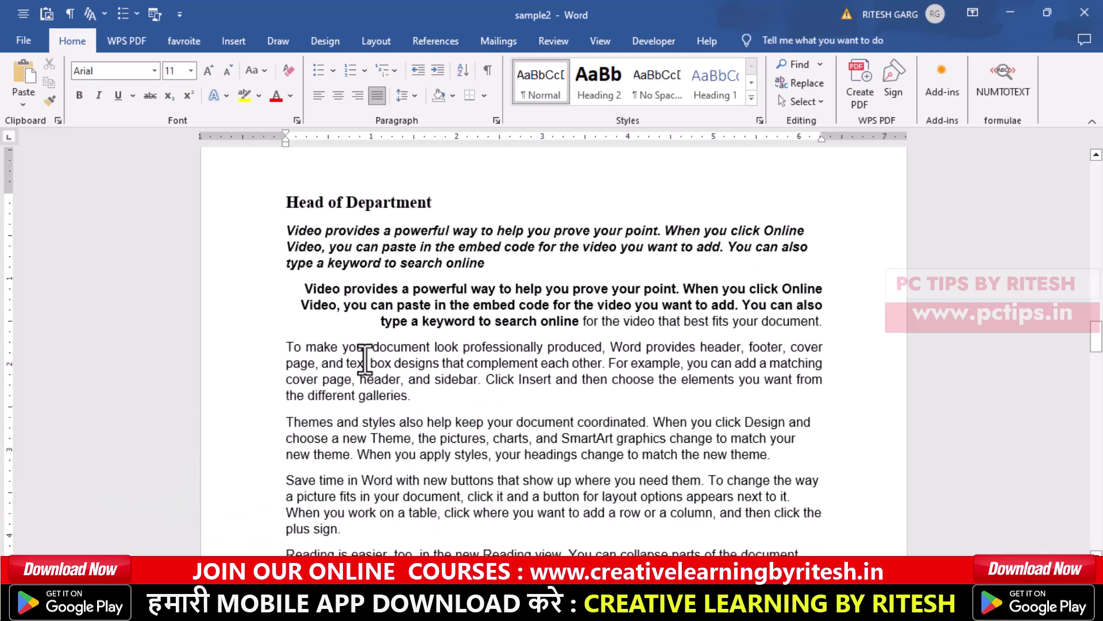
{"action": "key", "text": "ctrl+t"}
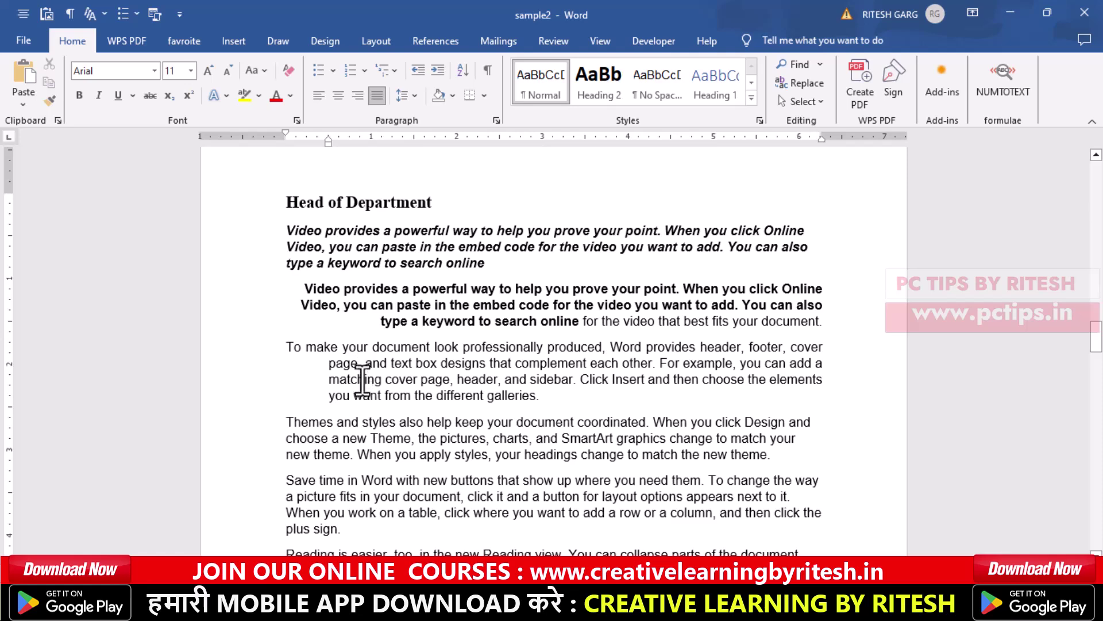
{"action": "scroll", "coordinate": [302, 387], "scroll_direction": "down", "scroll_amount": 3}
Step: Underline the whole 'To make your document…' paragraph, then paste the copied text with Ctrl+V
{"action": "left_click_drag", "start_coordinate": [288, 264], "coordinate": [552, 311]}
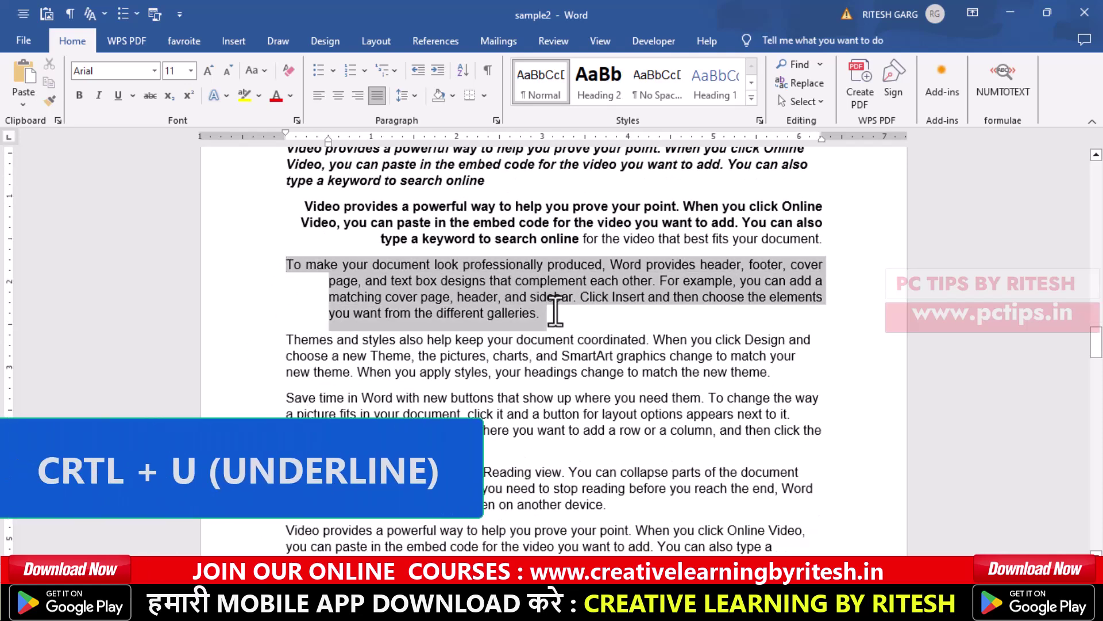
{"action": "key", "text": "ctrl+u"}
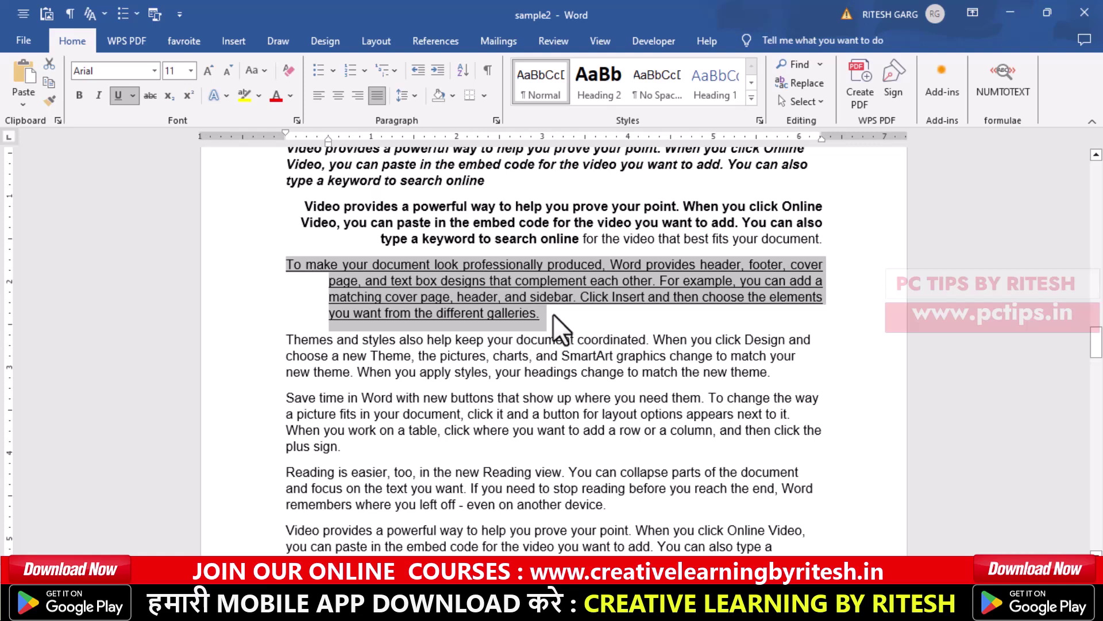
{"action": "key", "text": "ctrl+v"}
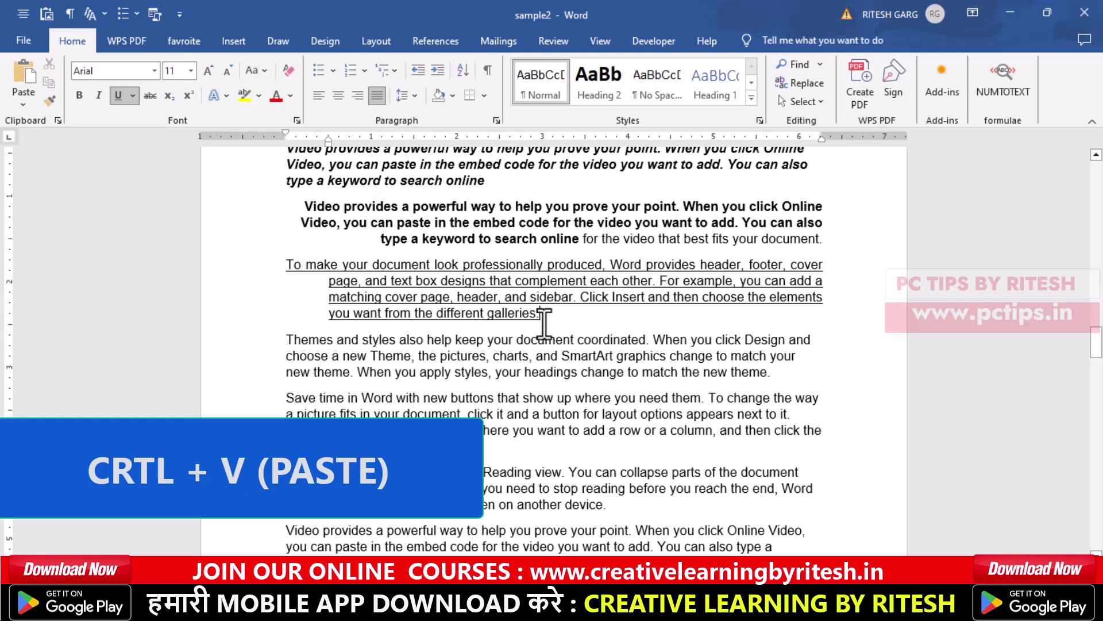
Step: Close sample2 with Ctrl+W, bringing up the save-changes prompt
{"action": "scroll", "coordinate": [545, 324], "scroll_direction": "up", "scroll_amount": 3}
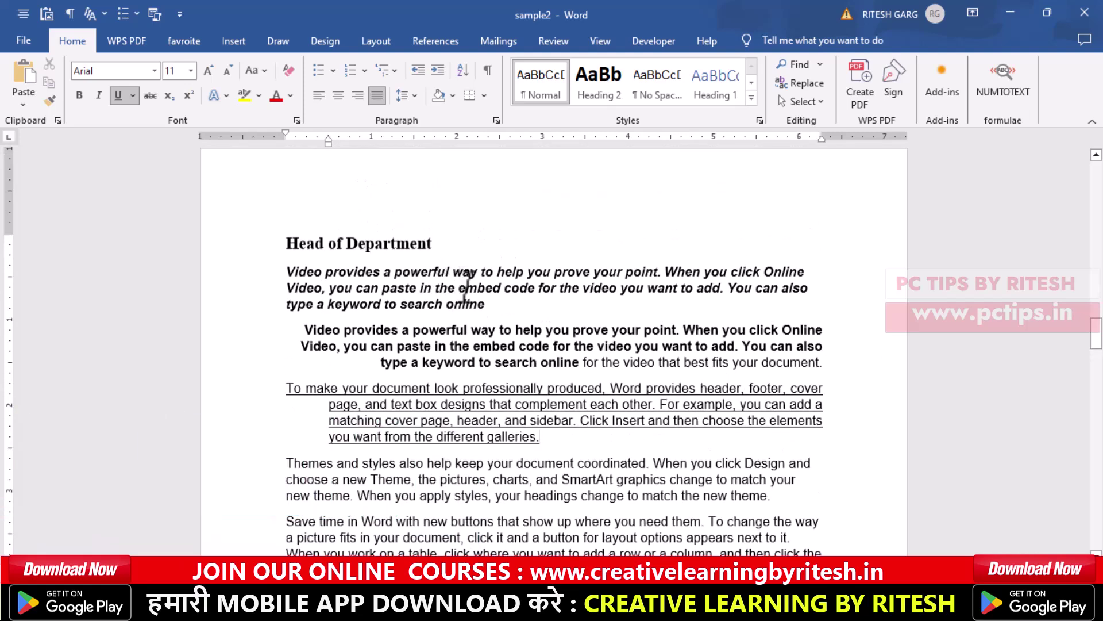
{"action": "scroll", "coordinate": [489, 350], "scroll_direction": "down", "scroll_amount": 3}
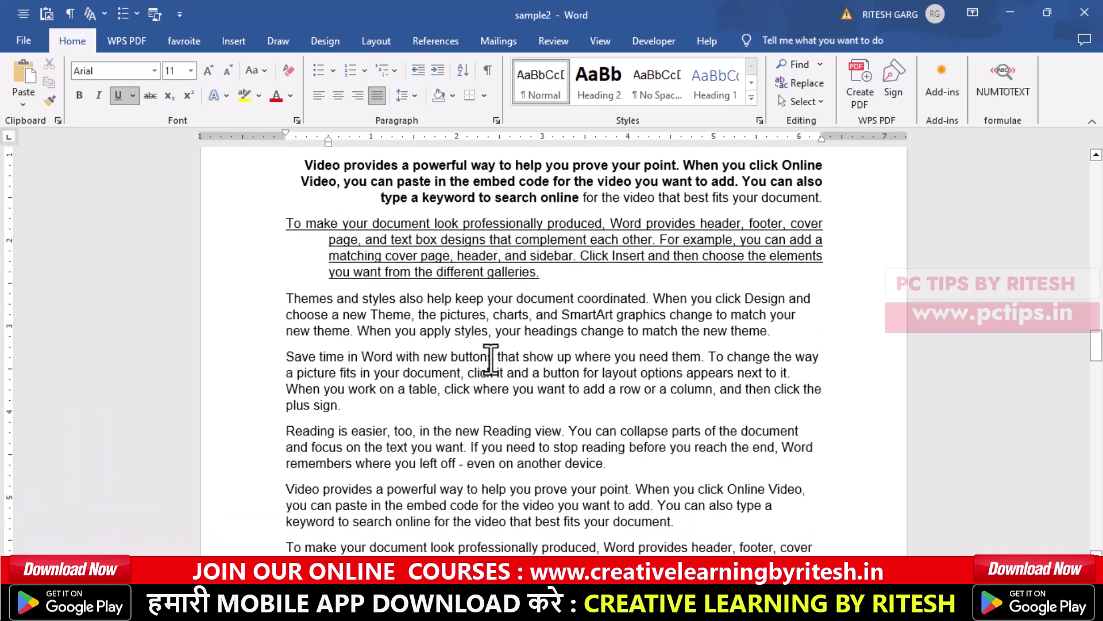
{"action": "scroll", "coordinate": [493, 362], "scroll_direction": "down", "scroll_amount": 1}
{"action": "scroll", "coordinate": [495, 364], "scroll_direction": "up", "scroll_amount": 3}
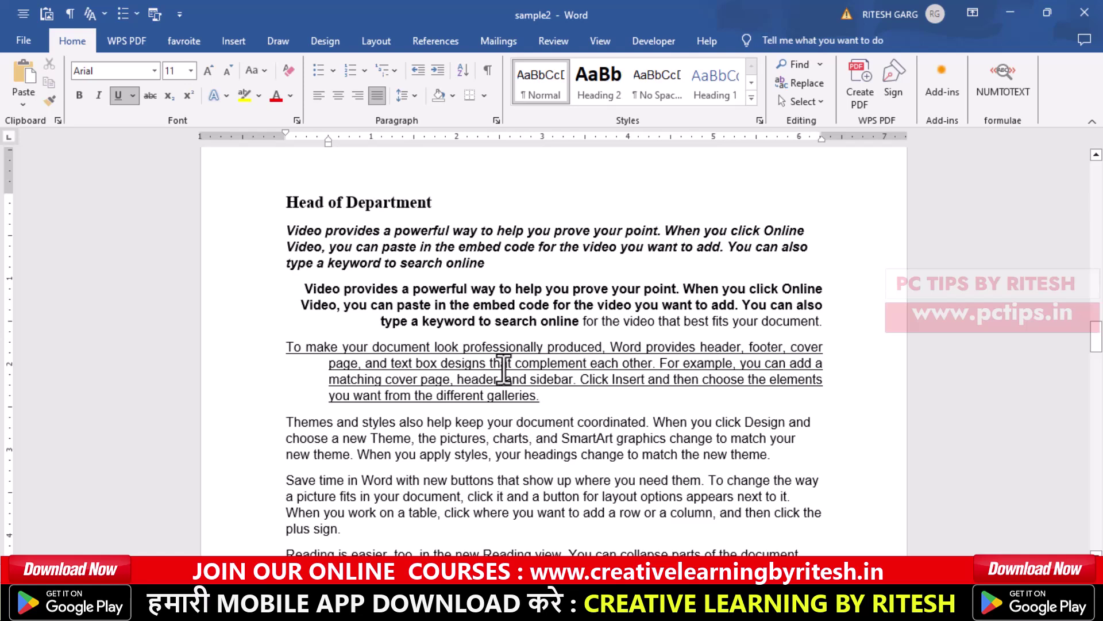
{"action": "key", "text": "ctrl+w"}
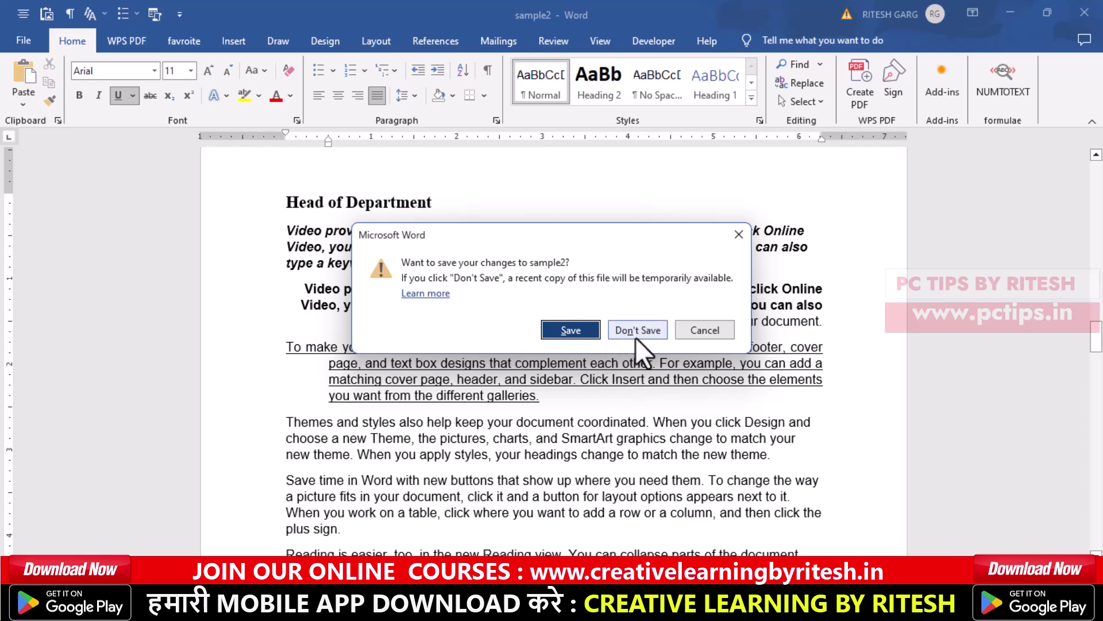
Step: Cancel closing to keep sample2 open, then cut the bold right-aligned 'Video provides…' paragraph
{"action": "left_click", "coordinate": [711, 331]}
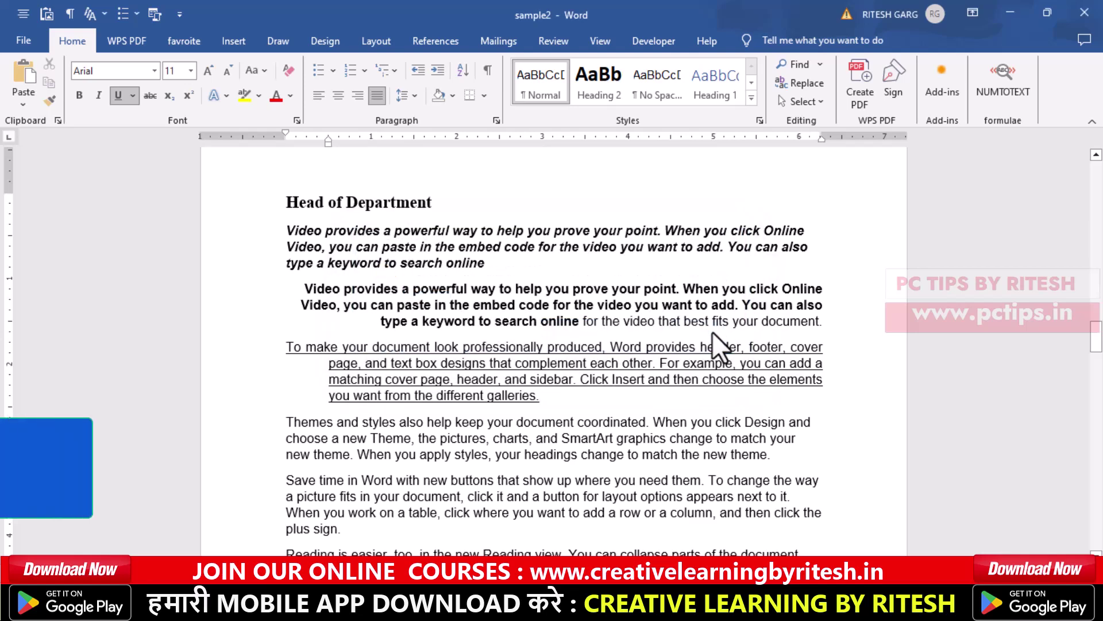
{"action": "left_click_drag", "start_coordinate": [304, 289], "coordinate": [835, 315]}
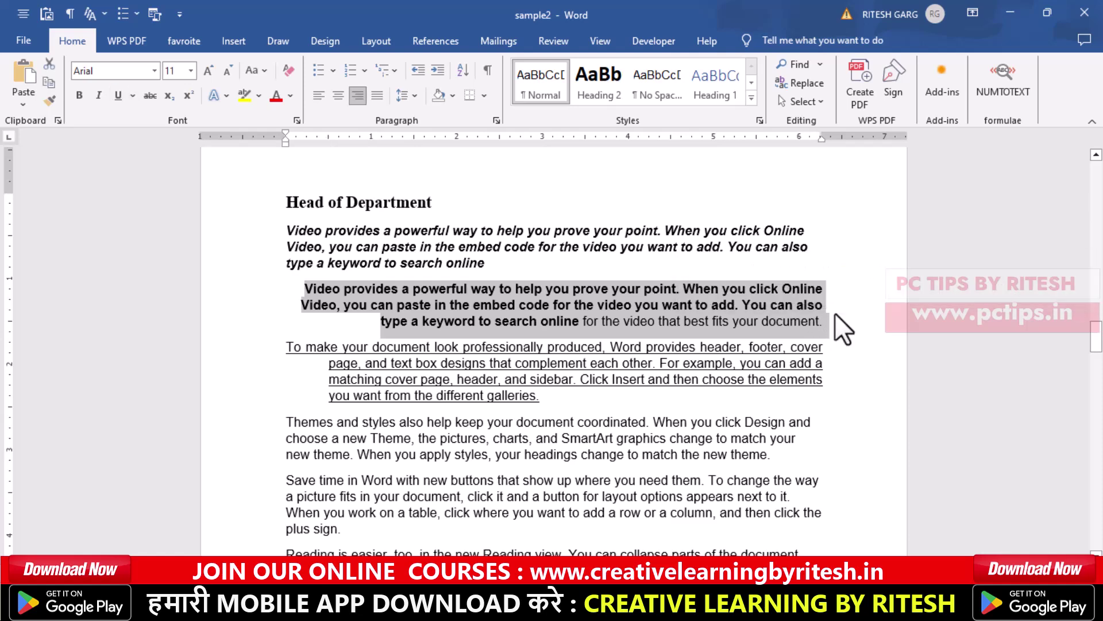
{"action": "key", "text": "ctrl+x"}
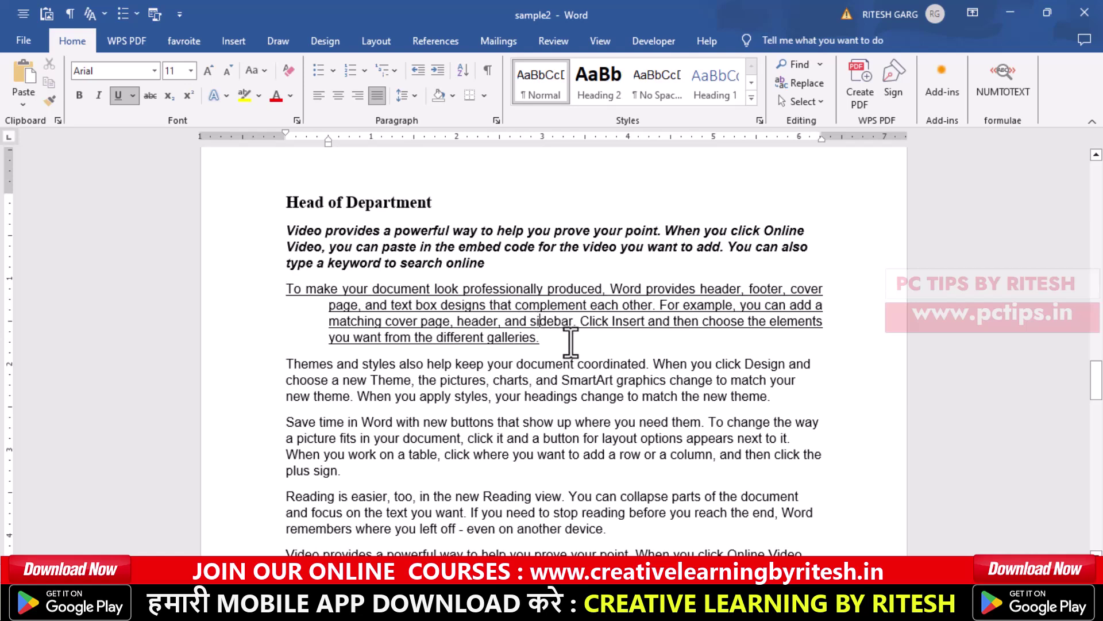
Step: Add an empty line after 'galleries.', paste the cut paragraph there, then undo the paste
{"action": "left_click", "coordinate": [571, 343]}
{"action": "key", "text": "Return"}
{"action": "key", "text": "ctrl+v"}
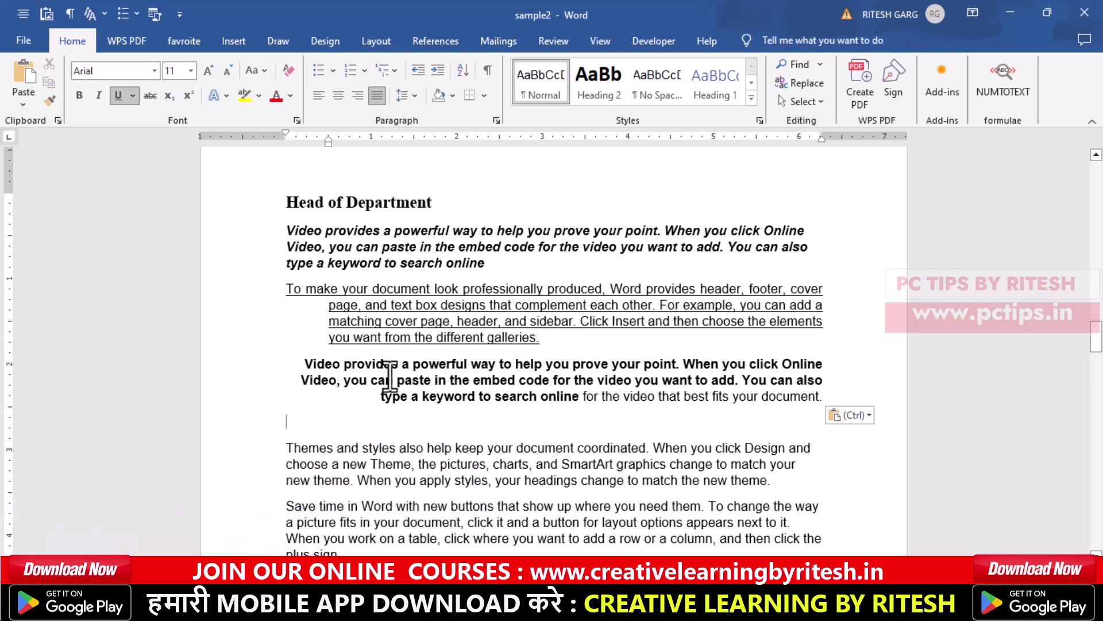
{"action": "key", "text": "ctrl+z"}
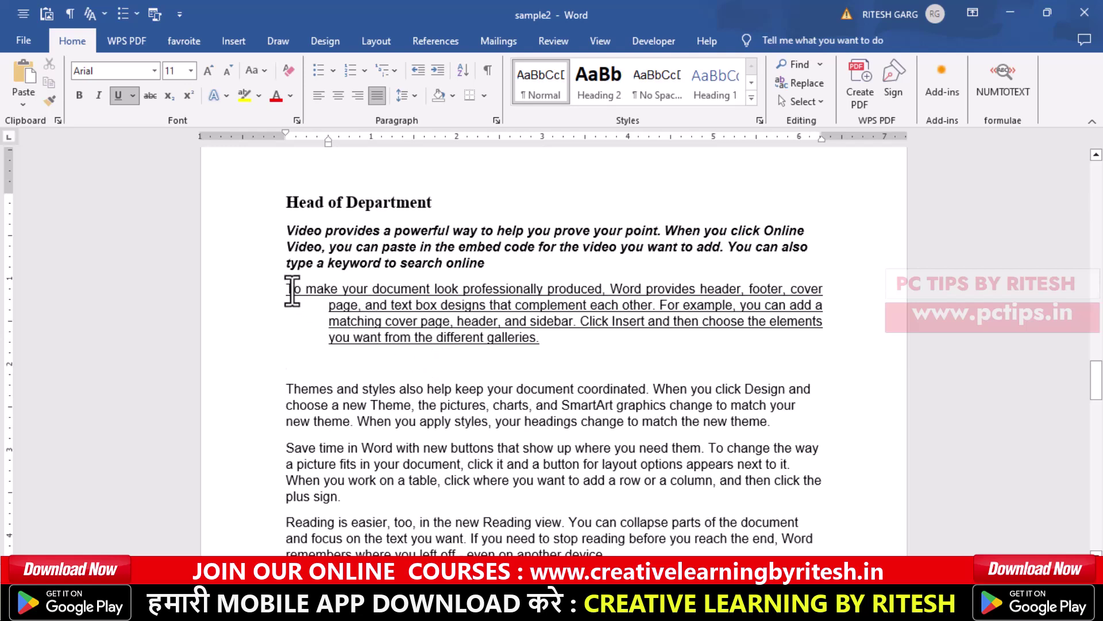
Step: Cycle the underlined 'To make your document…' paragraph through single, double, then 1.5 line spacing
{"action": "left_click_drag", "start_coordinate": [287, 289], "coordinate": [547, 338]}
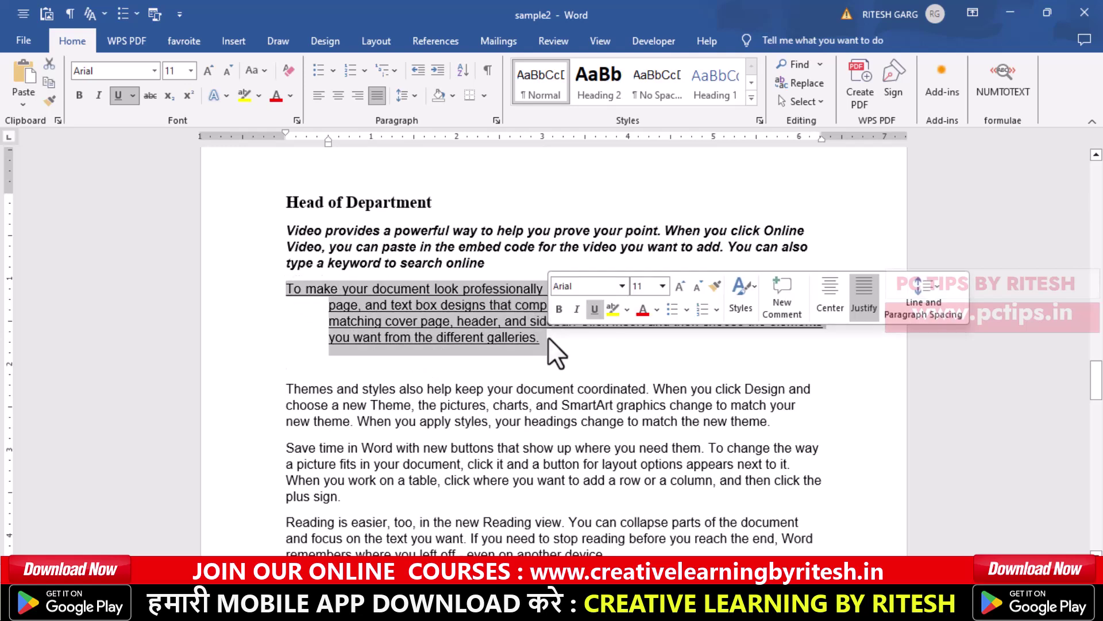
{"action": "key", "text": "ctrl+1"}
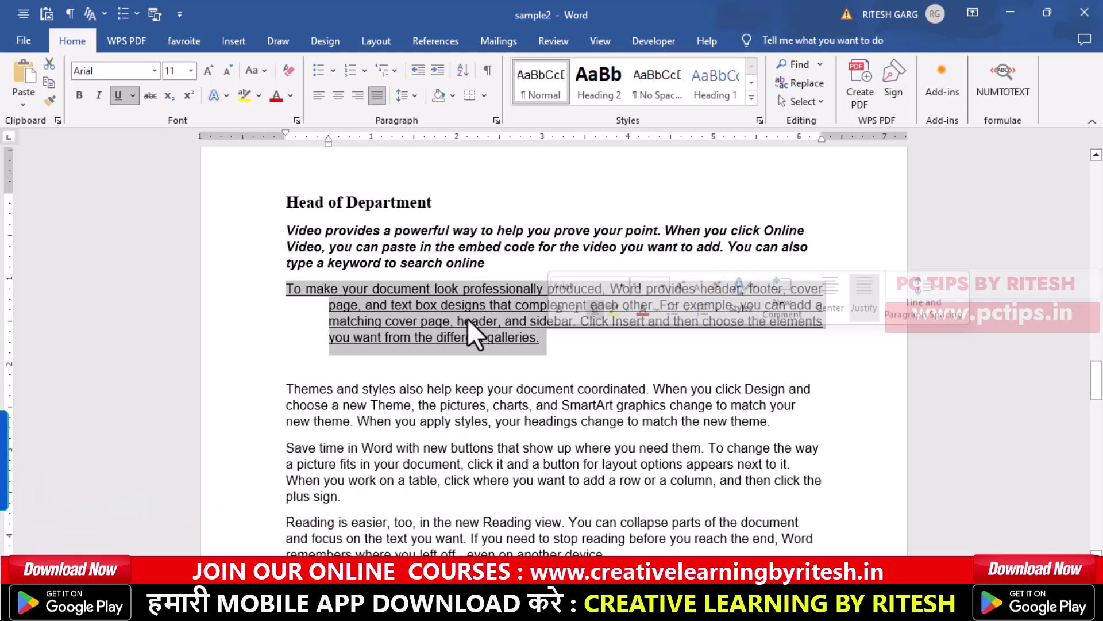
{"action": "key", "text": "ctrl+2"}
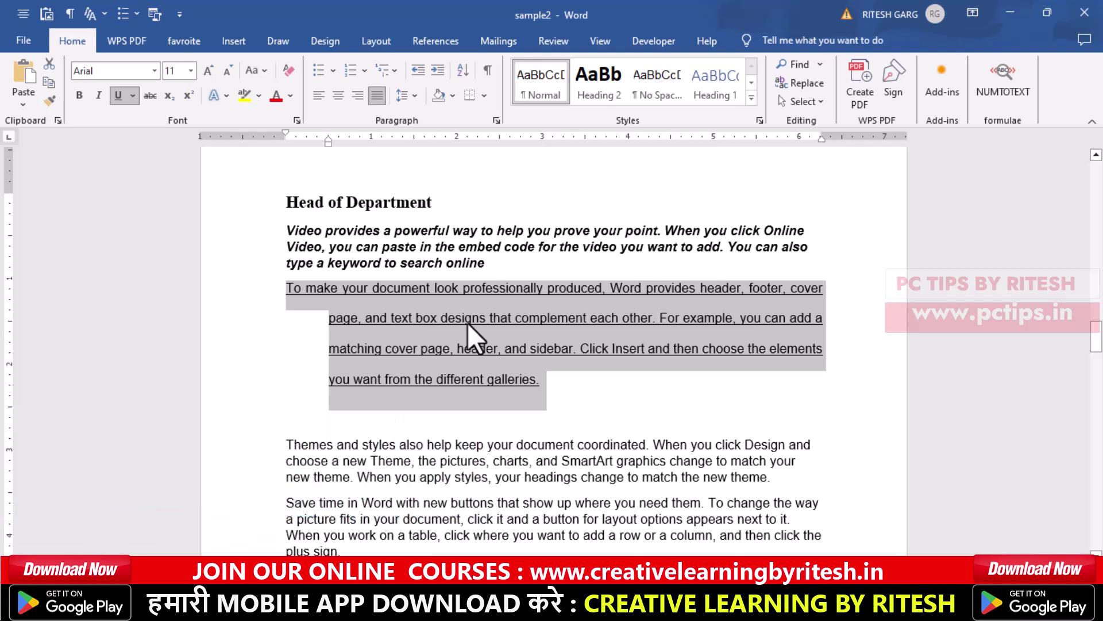
{"action": "key", "text": "ctrl+5"}
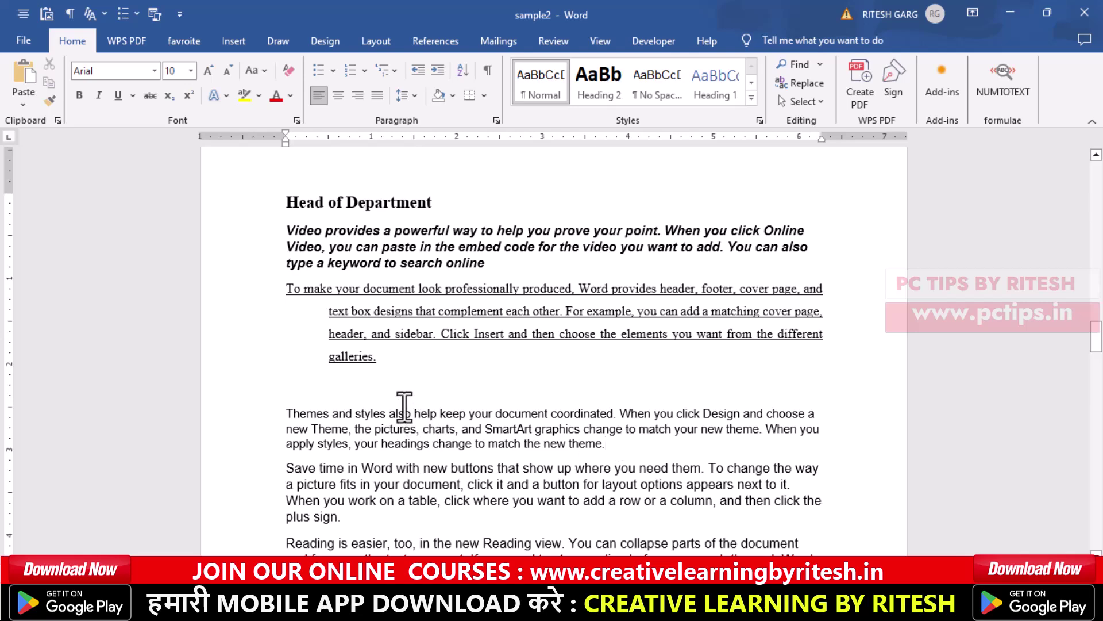
Step: Enlarge the 'Themes and styles…' paragraph's font to 12 pt, then shrink it back to 10 pt
{"action": "scroll", "coordinate": [351, 382], "scroll_direction": "down", "scroll_amount": 1}
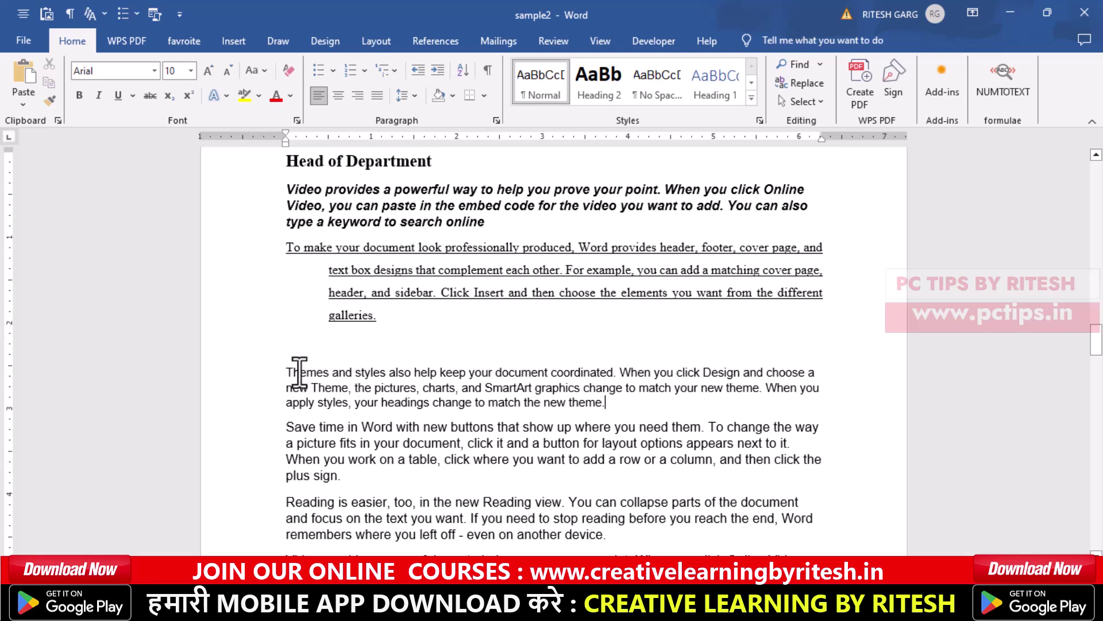
{"action": "left_click_drag", "start_coordinate": [289, 371], "coordinate": [616, 402]}
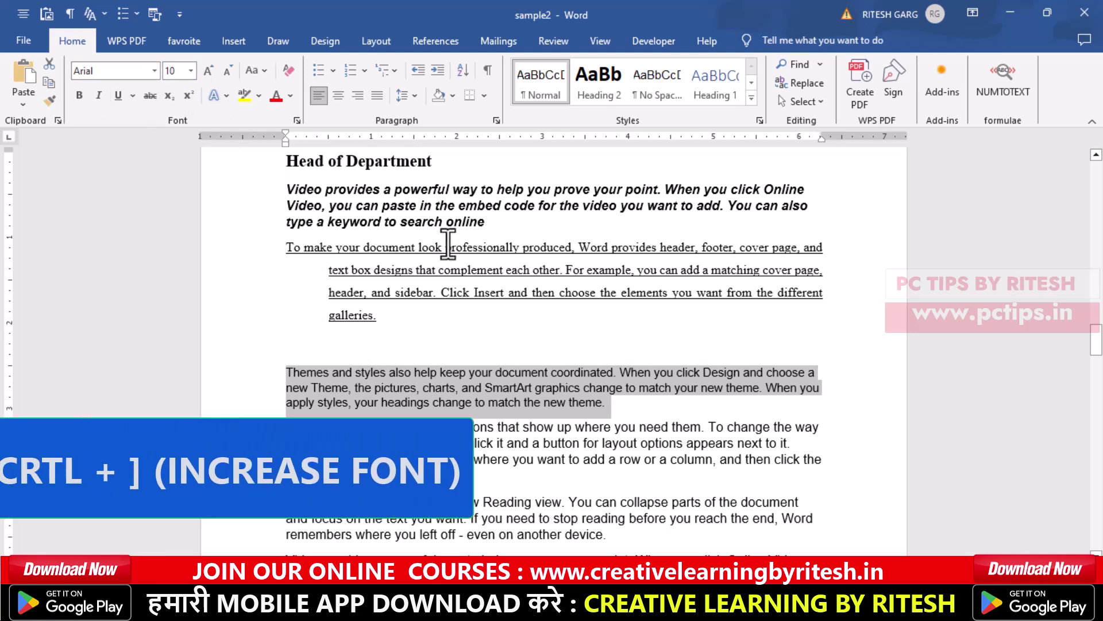
{"action": "key", "text": "ctrl+bracketright"}
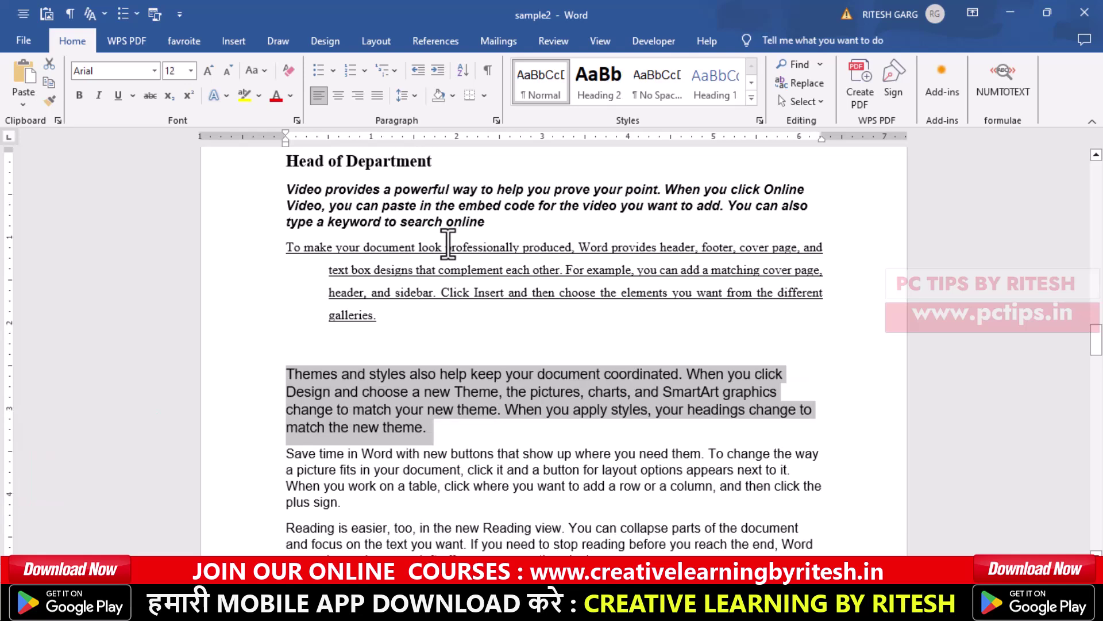
{"action": "key", "text": "ctrl+bracketleft"}
{"action": "key", "text": "ctrl+bracketleft"}
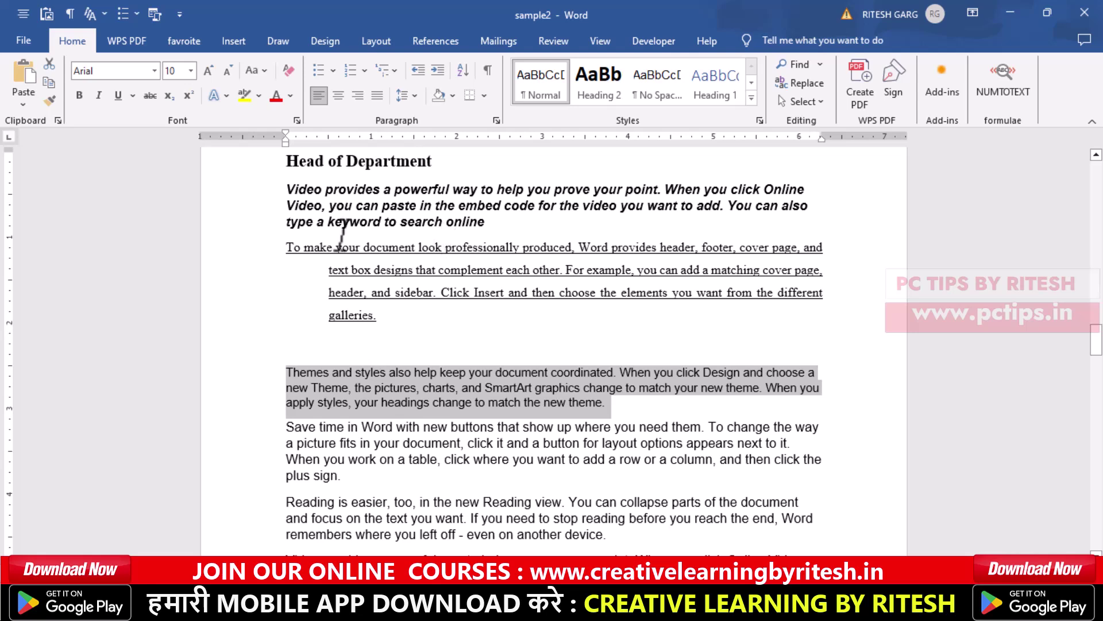
{"action": "scroll", "coordinate": [359, 309], "scroll_direction": "up", "scroll_amount": 3}
Step: Turn the bold-italic 'Video provides…' paragraph into all capitals with Ctrl+Shift+A
{"action": "left_click_drag", "start_coordinate": [286, 270], "coordinate": [499, 304]}
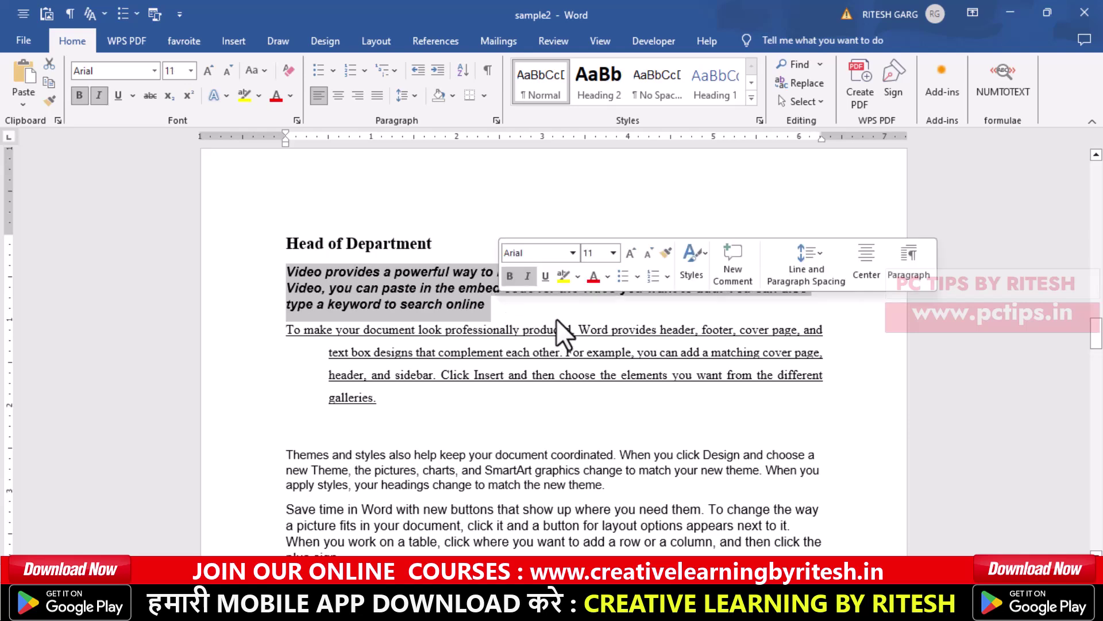
{"action": "key", "text": "ctrl+shift+a"}
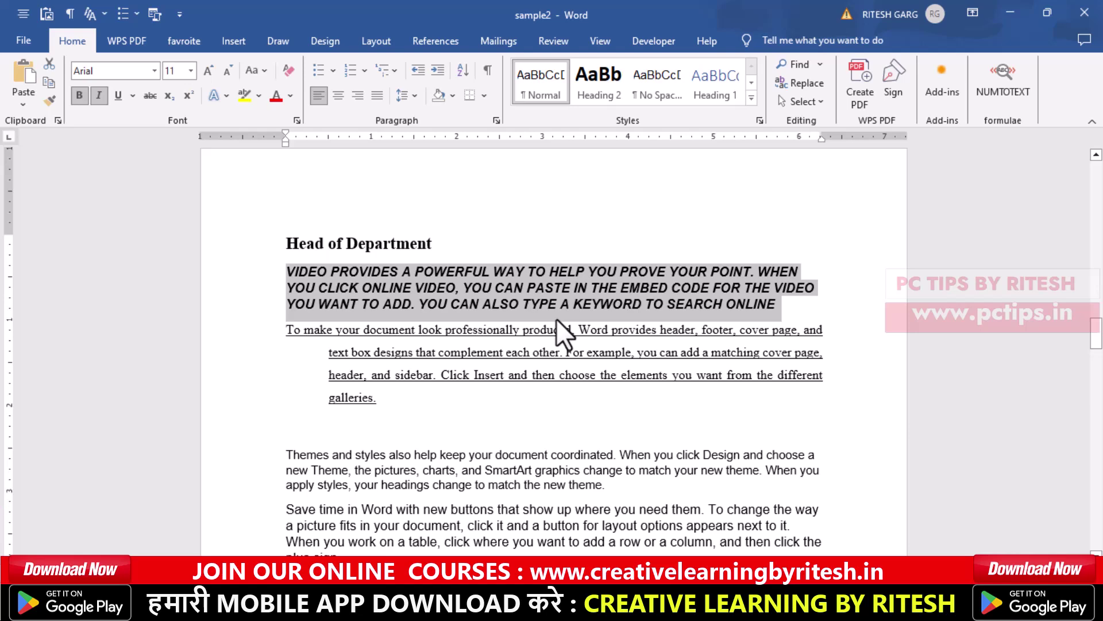
{"action": "scroll", "coordinate": [431, 387], "scroll_direction": "down", "scroll_amount": 3}
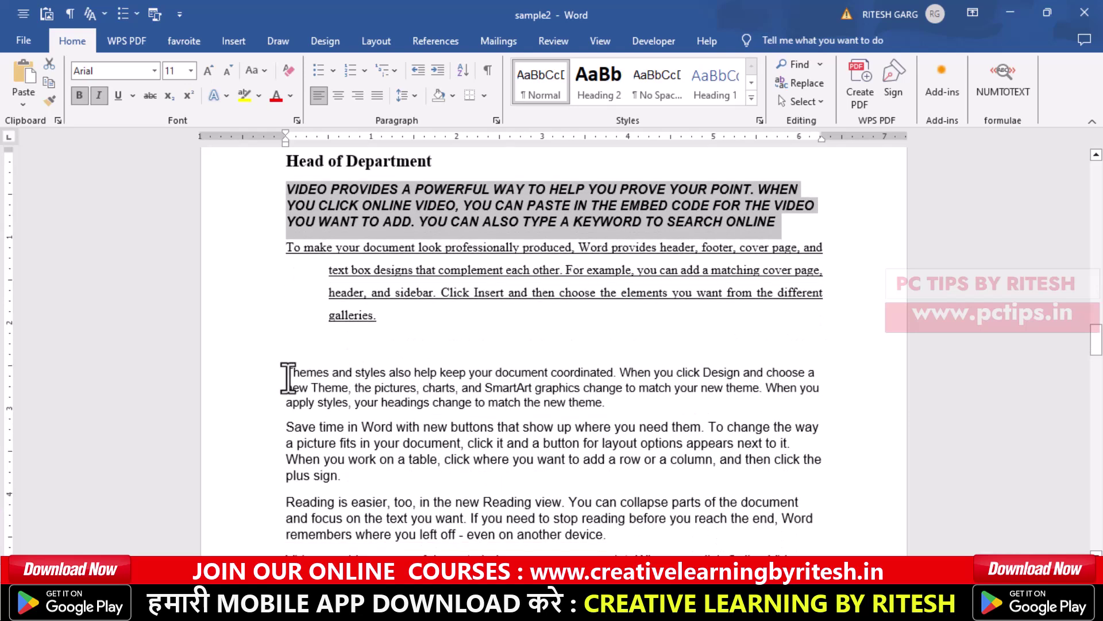
Step: Double-underline the whole 'Themes and styles…' paragraph with Ctrl+Shift+D
{"action": "left_click", "coordinate": [282, 373]}
{"action": "left_click", "coordinate": [291, 379]}
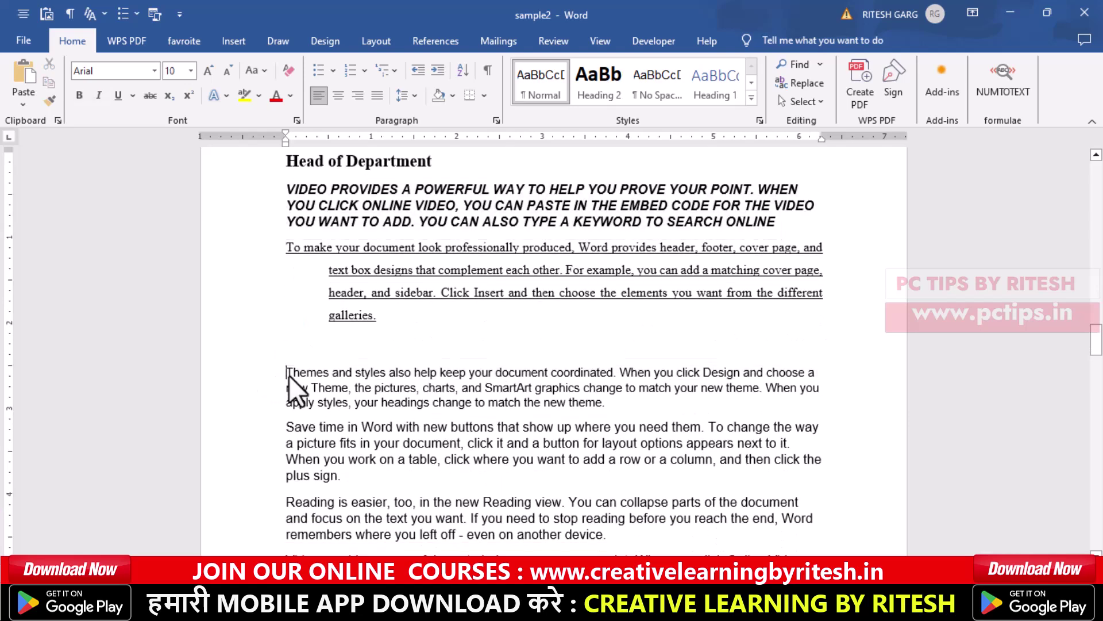
{"action": "triple_click", "coordinate": [322, 375]}
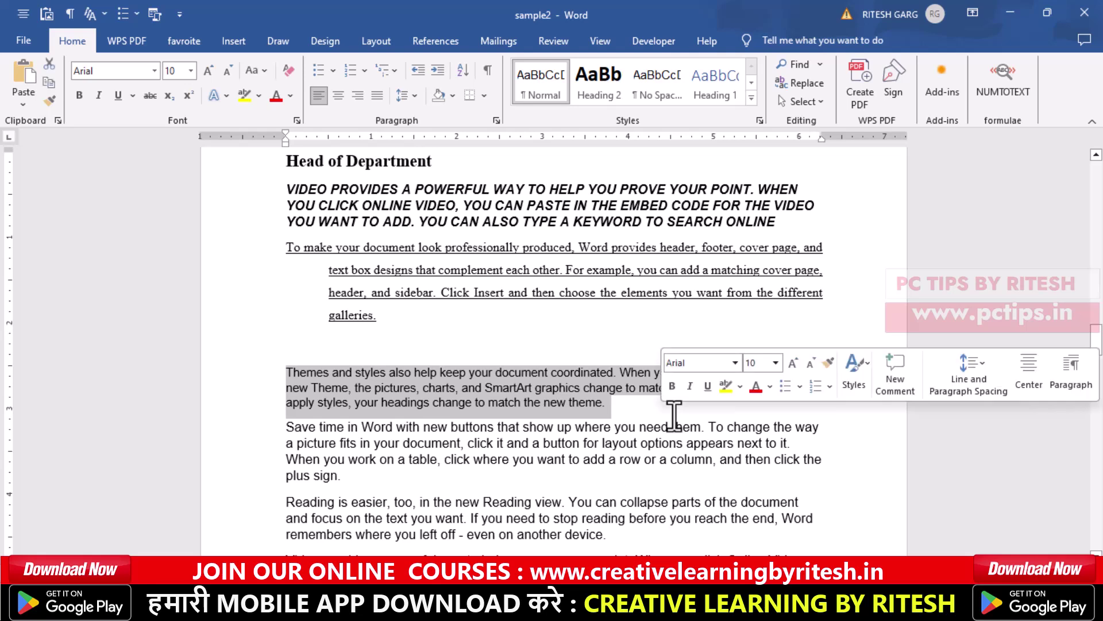
{"action": "key", "text": "ctrl+shift+d"}
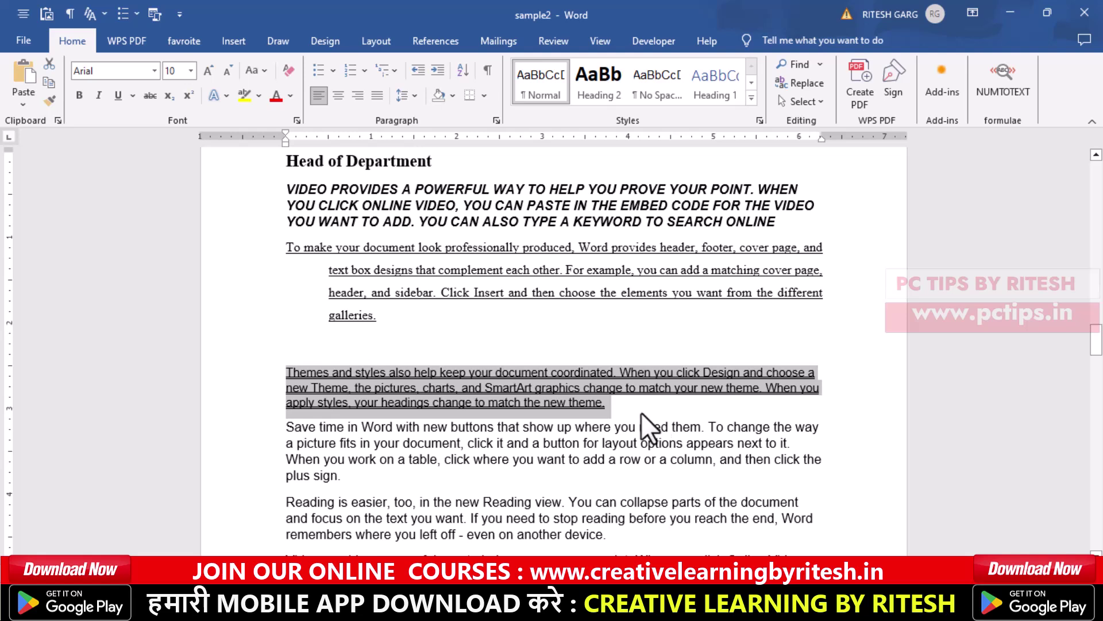
{"action": "scroll", "coordinate": [560, 413], "scroll_direction": "down", "scroll_amount": 1}
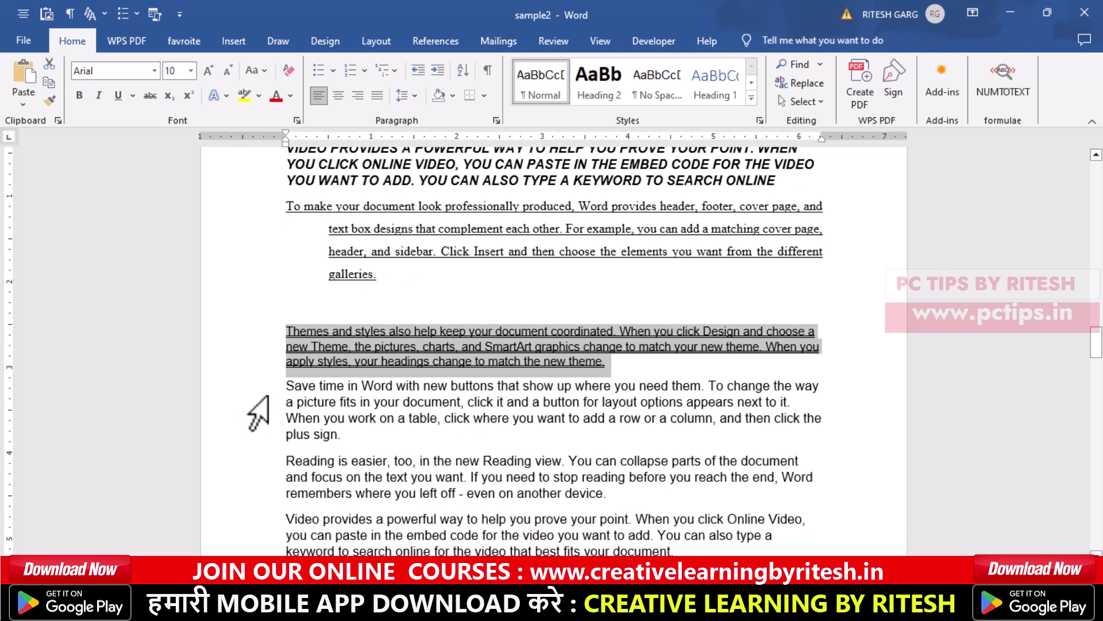
{"action": "left_click", "coordinate": [295, 386]}
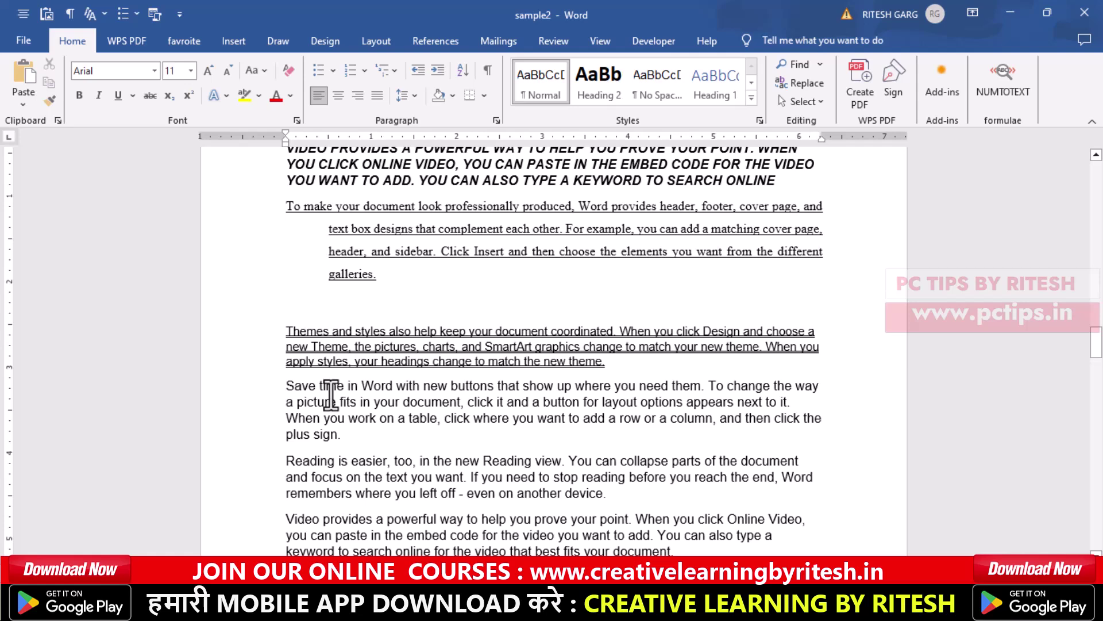
{"action": "key", "text": "ctrl+d"}
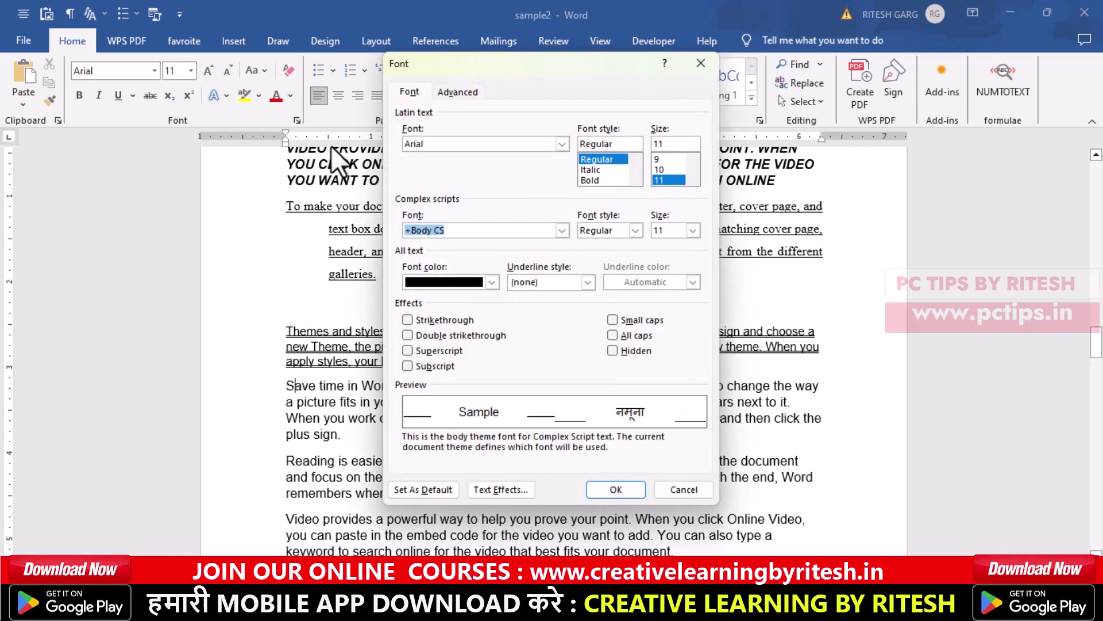
{"action": "left_click", "coordinate": [702, 63]}
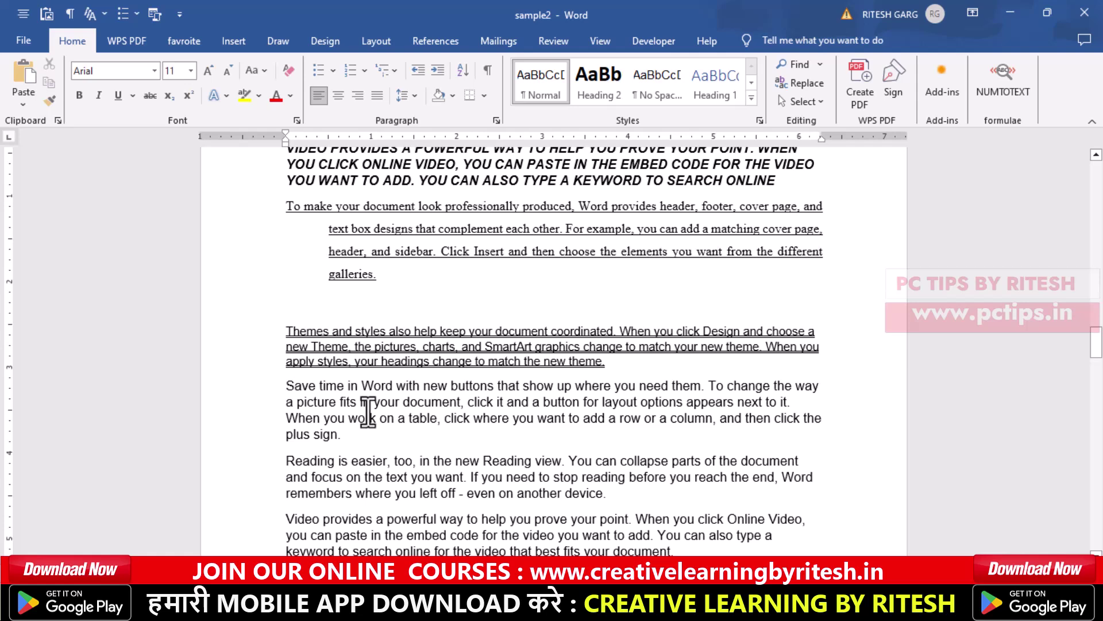
{"action": "key", "text": "ctrl+shift+f"}
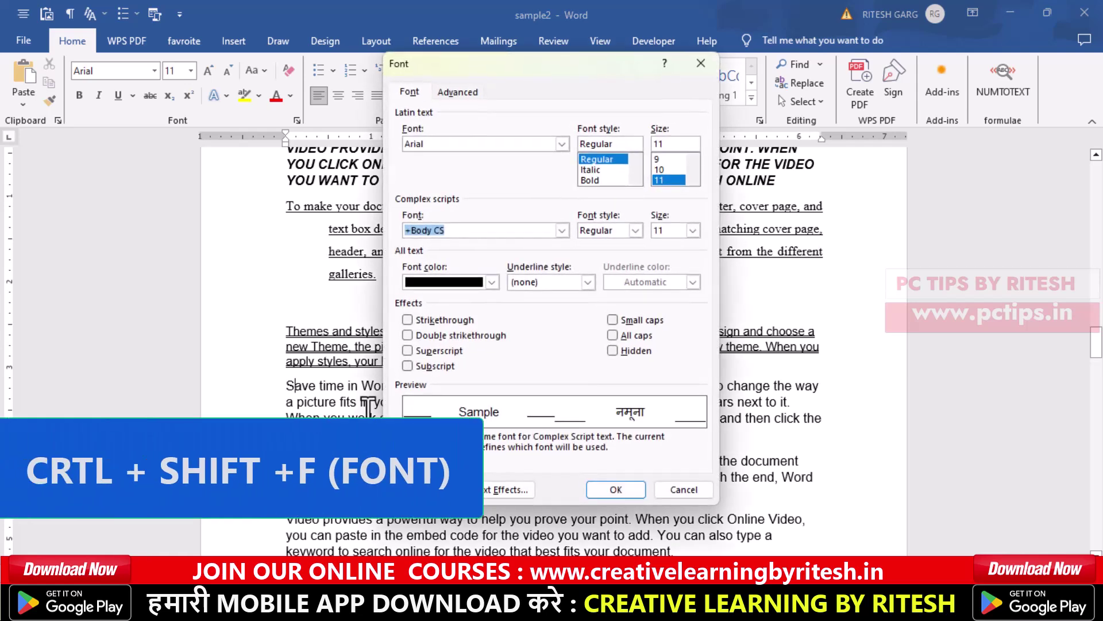
{"action": "left_click", "coordinate": [702, 57]}
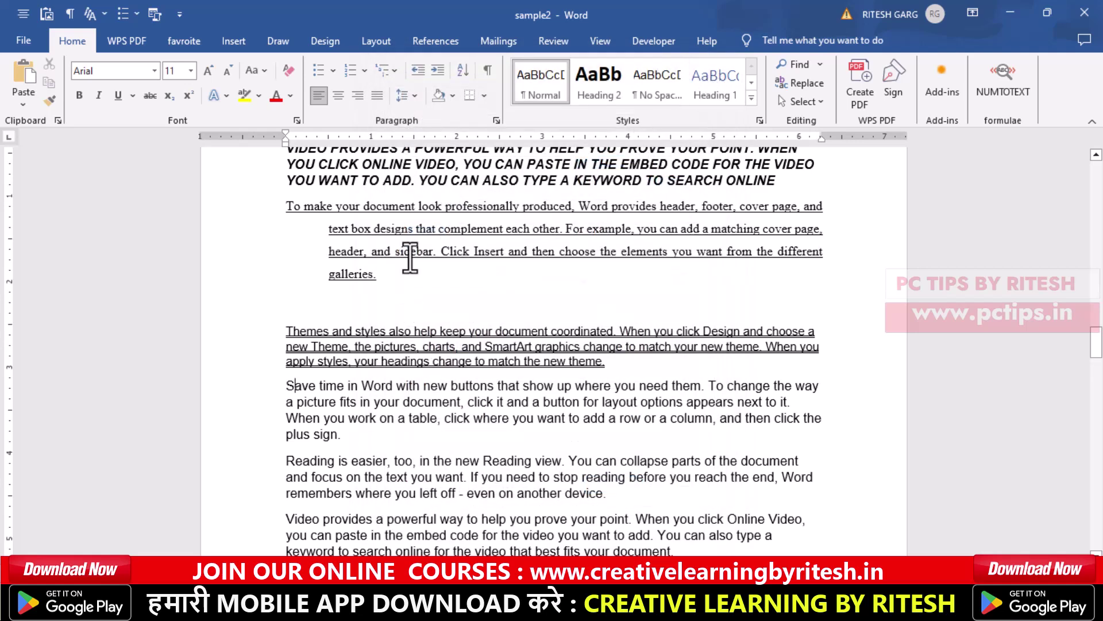
Step: Cross out the entire 'Save time in Word…' paragraph with strikethrough, then deselect it
{"action": "double_click", "coordinate": [287, 386]}
{"action": "triple_click", "coordinate": [340, 401]}
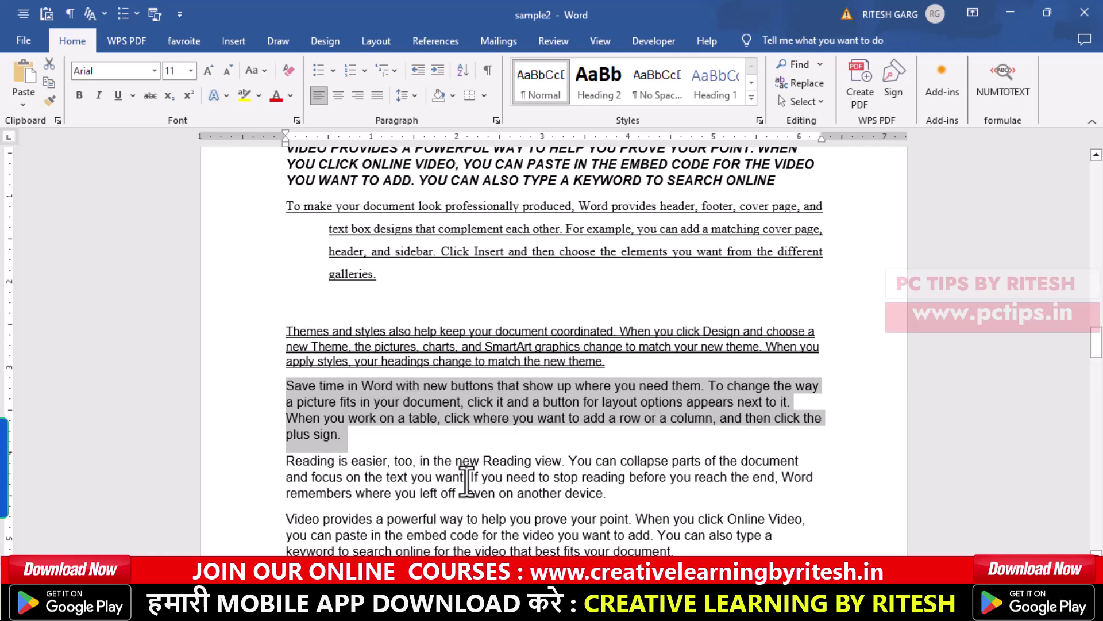
{"action": "key", "text": "ctrl+shift+l"}
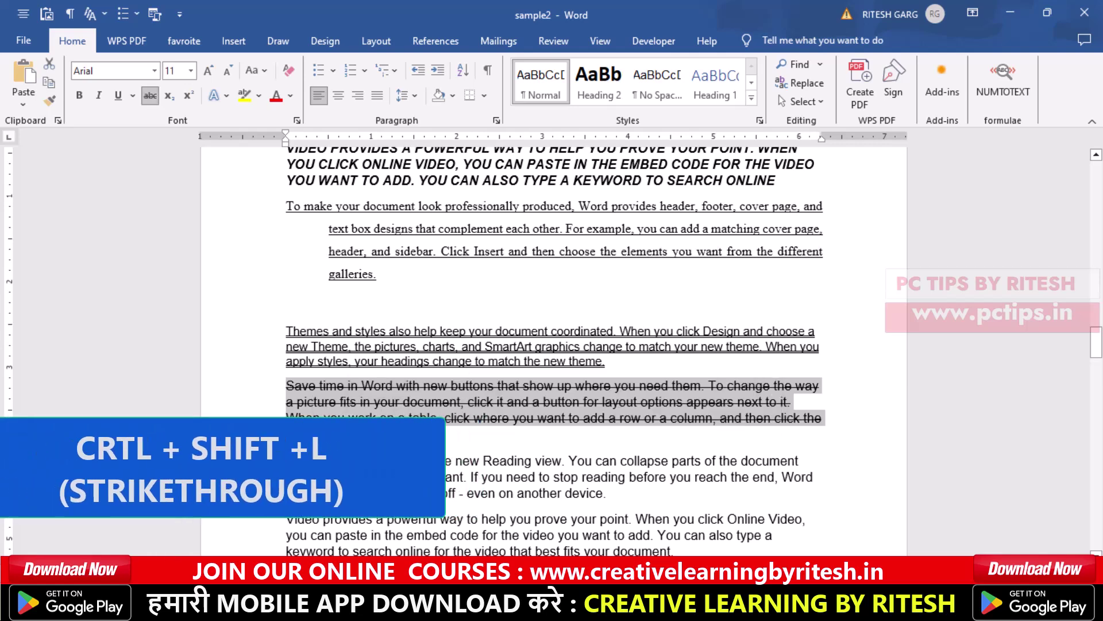
{"action": "scroll", "coordinate": [368, 402], "scroll_direction": "down", "scroll_amount": 3}
{"action": "left_click", "coordinate": [379, 362]}
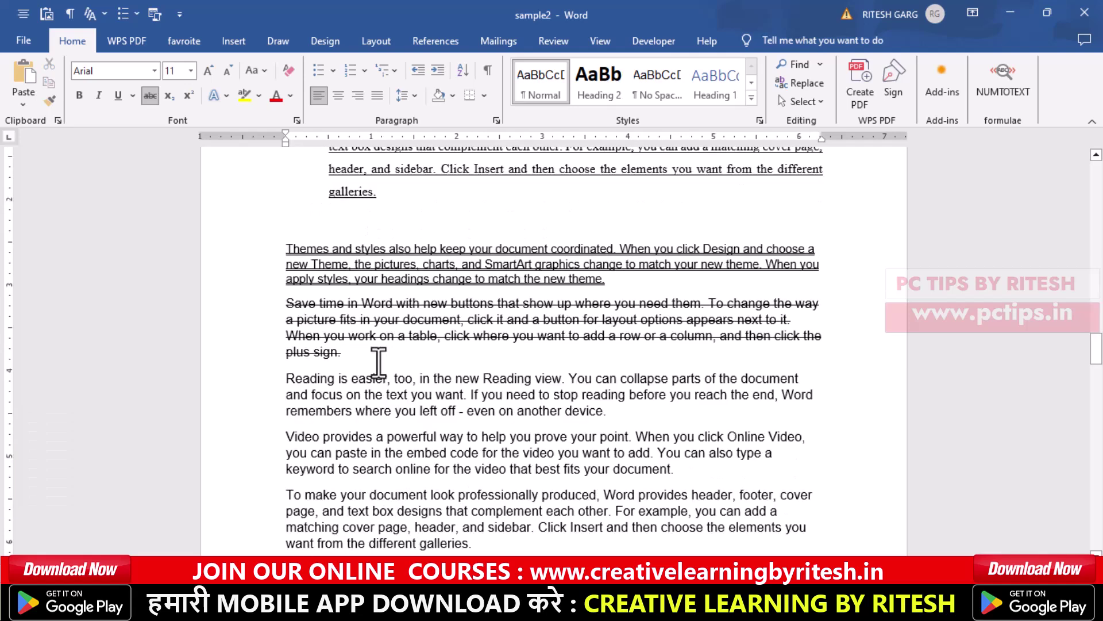
{"action": "scroll", "coordinate": [380, 360], "scroll_direction": "up", "scroll_amount": 5}
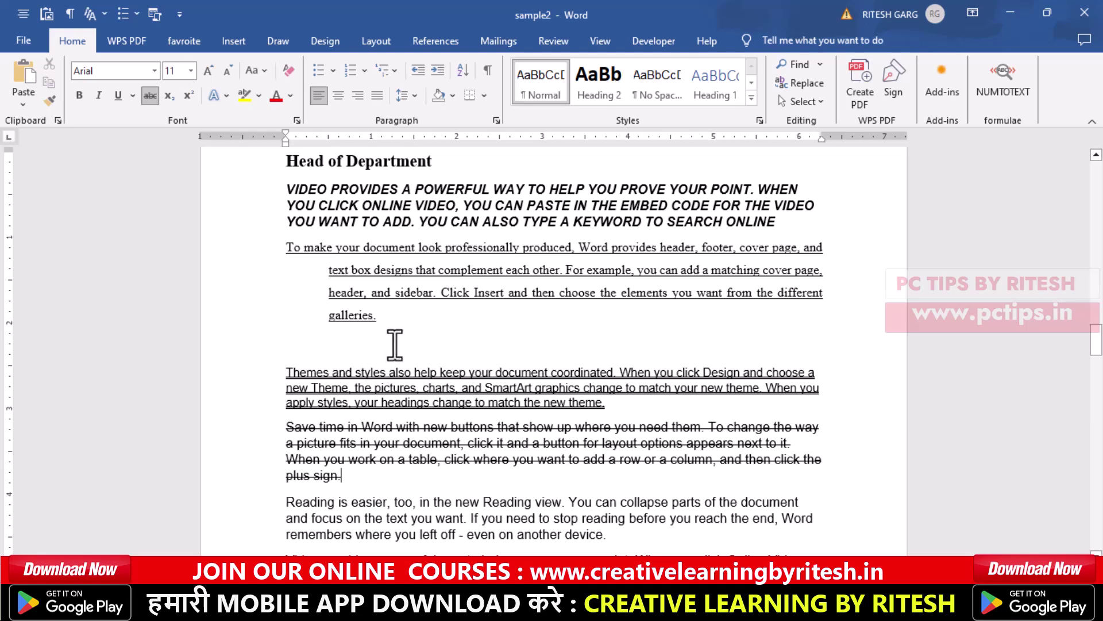
{"action": "key", "text": "ctrl+shift+8"}
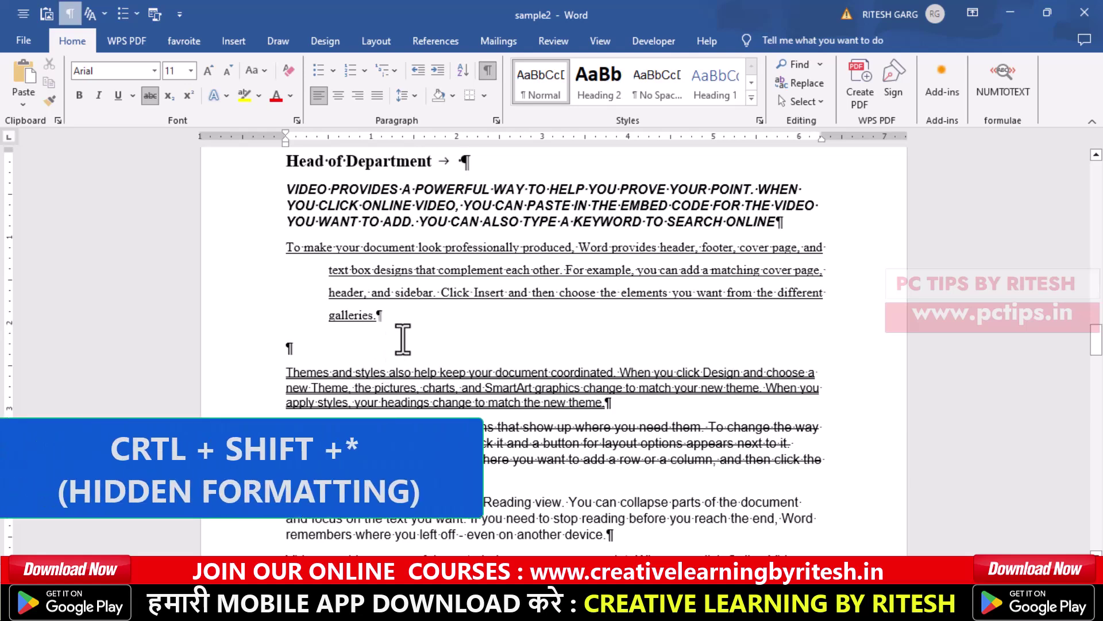
{"action": "scroll", "coordinate": [402, 327], "scroll_direction": "up", "scroll_amount": 3}
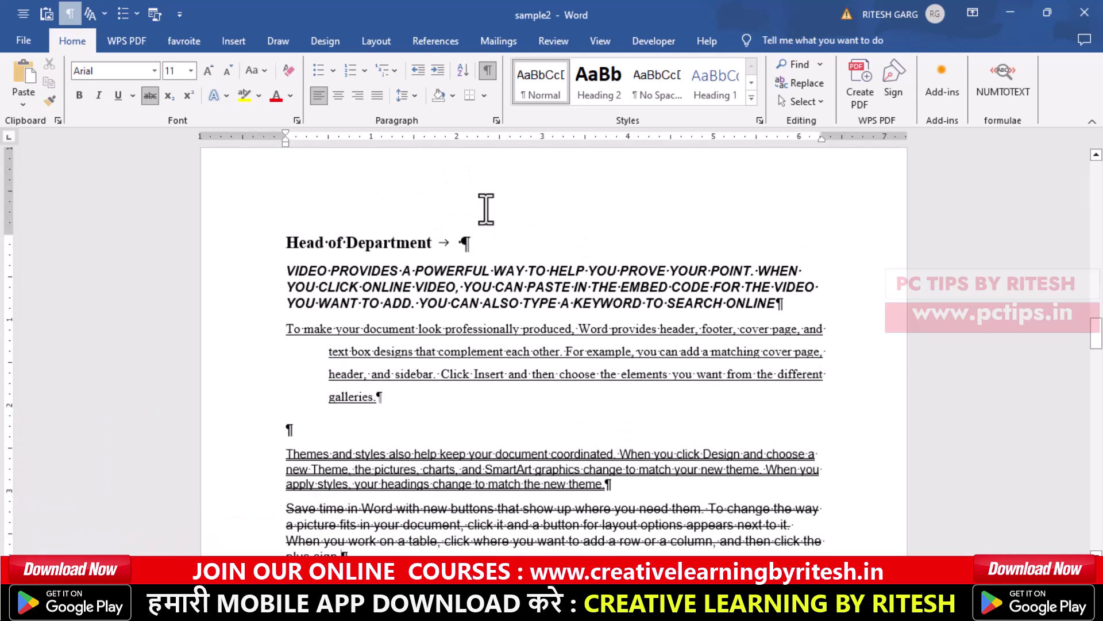
{"action": "scroll", "coordinate": [406, 377], "scroll_direction": "down", "scroll_amount": 3}
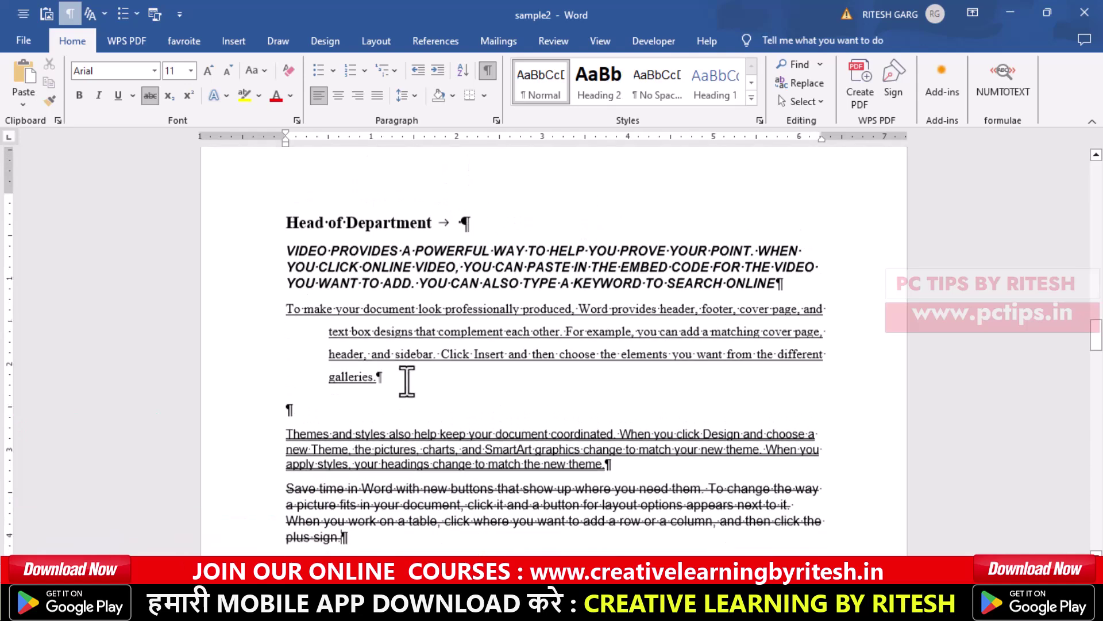
{"action": "scroll", "coordinate": [505, 394], "scroll_direction": "down", "scroll_amount": 5}
{"action": "scroll", "coordinate": [597, 410], "scroll_direction": "down", "scroll_amount": 5}
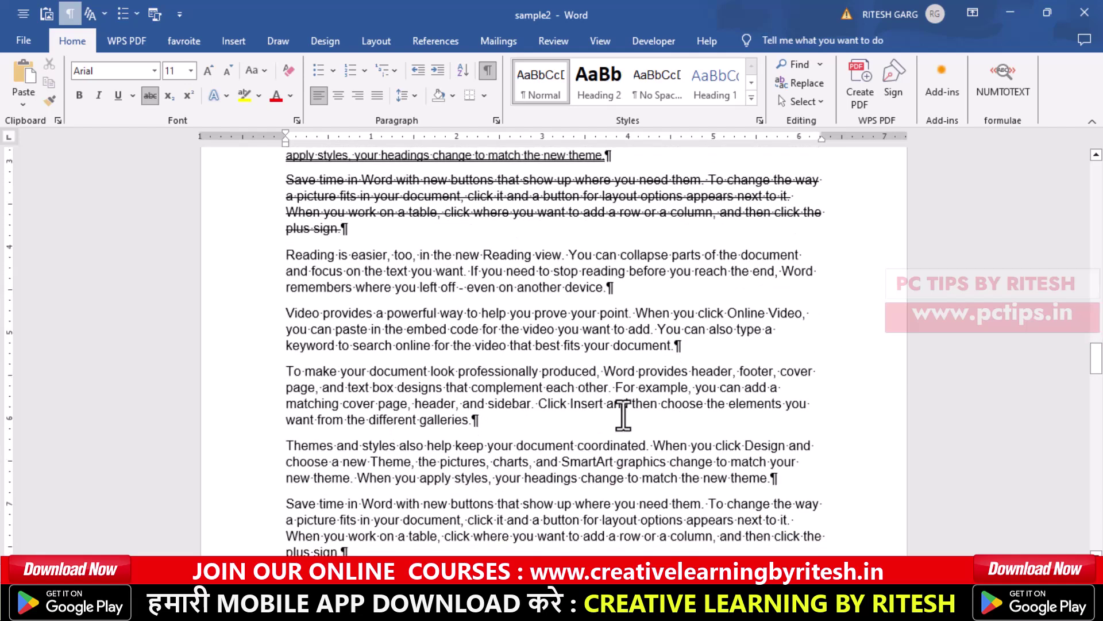
{"action": "key", "text": "ctrl+shift+8"}
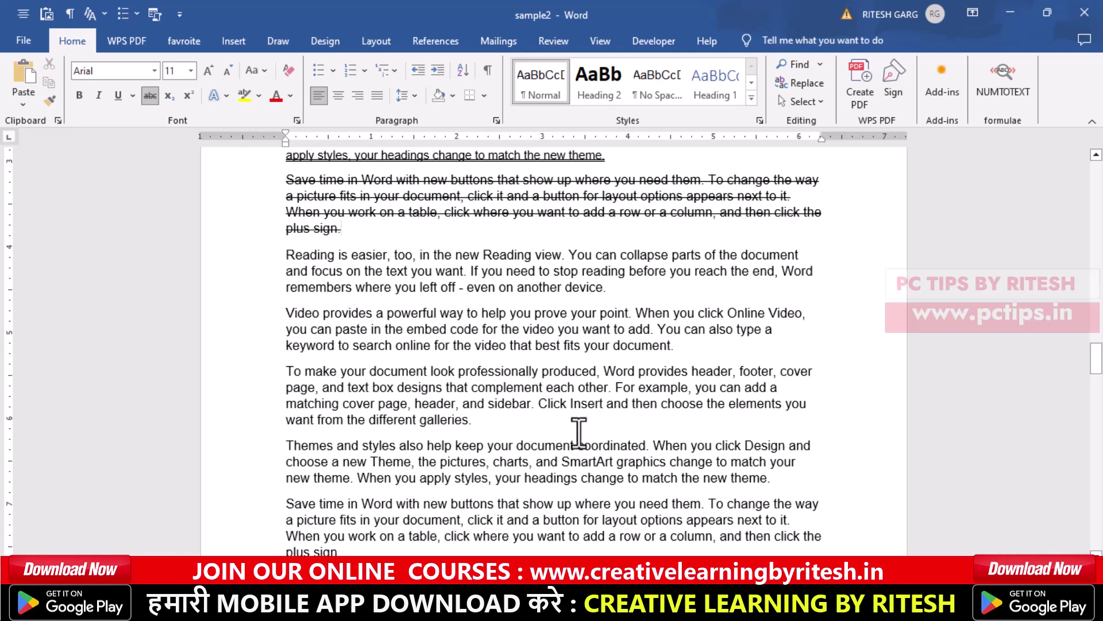
{"action": "left_click_drag", "start_coordinate": [287, 255], "coordinate": [665, 291]}
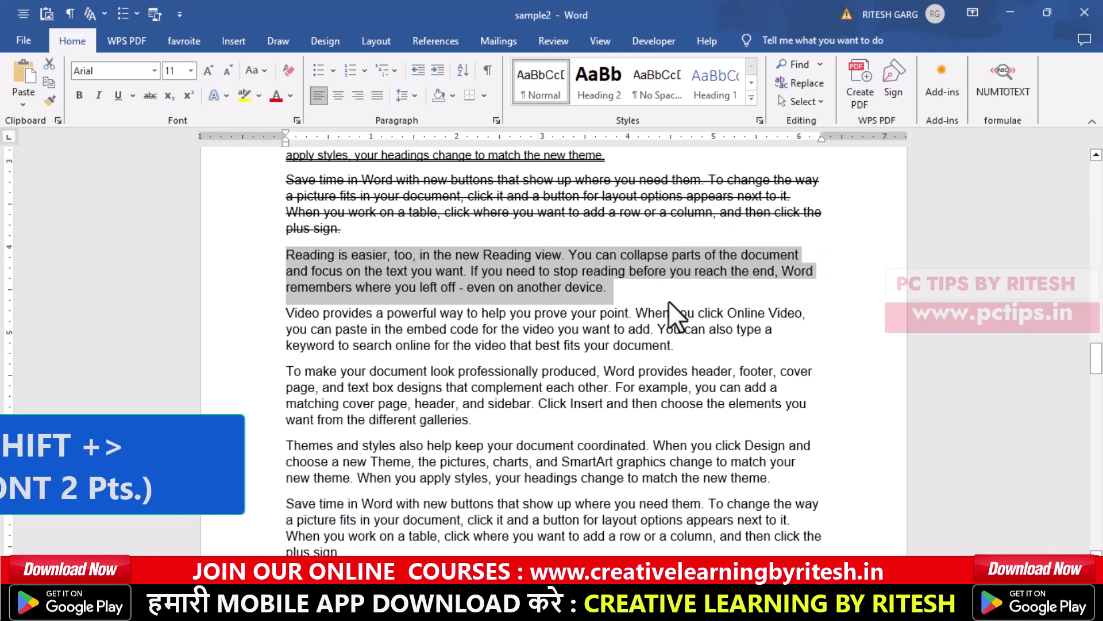
{"action": "key", "text": "ctrl+shift+period"}
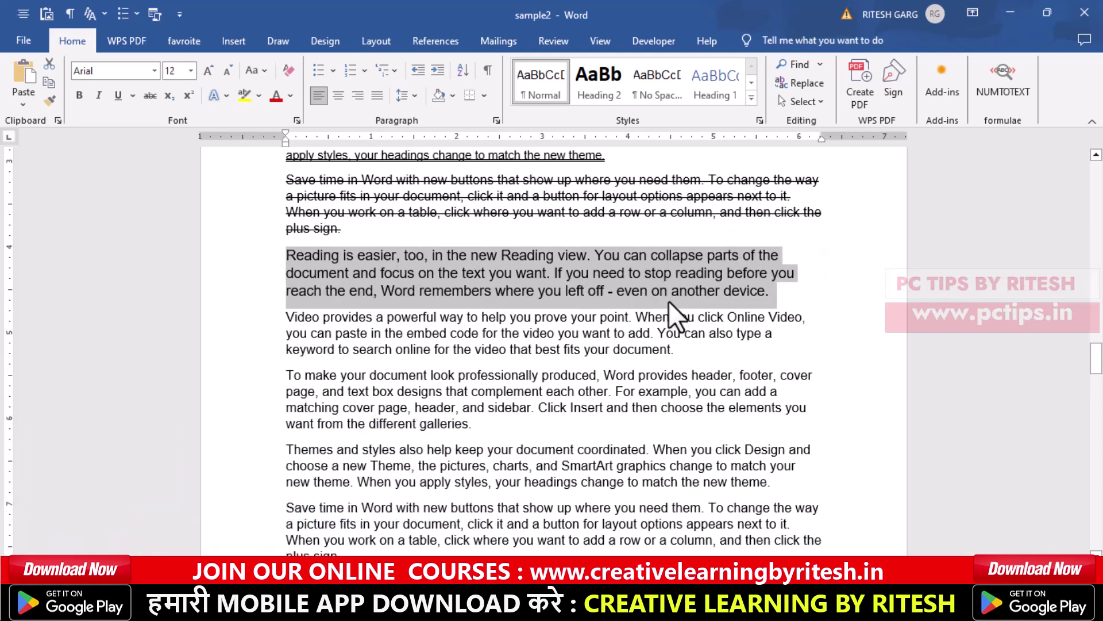
{"action": "key", "text": "ctrl+shift+period"}
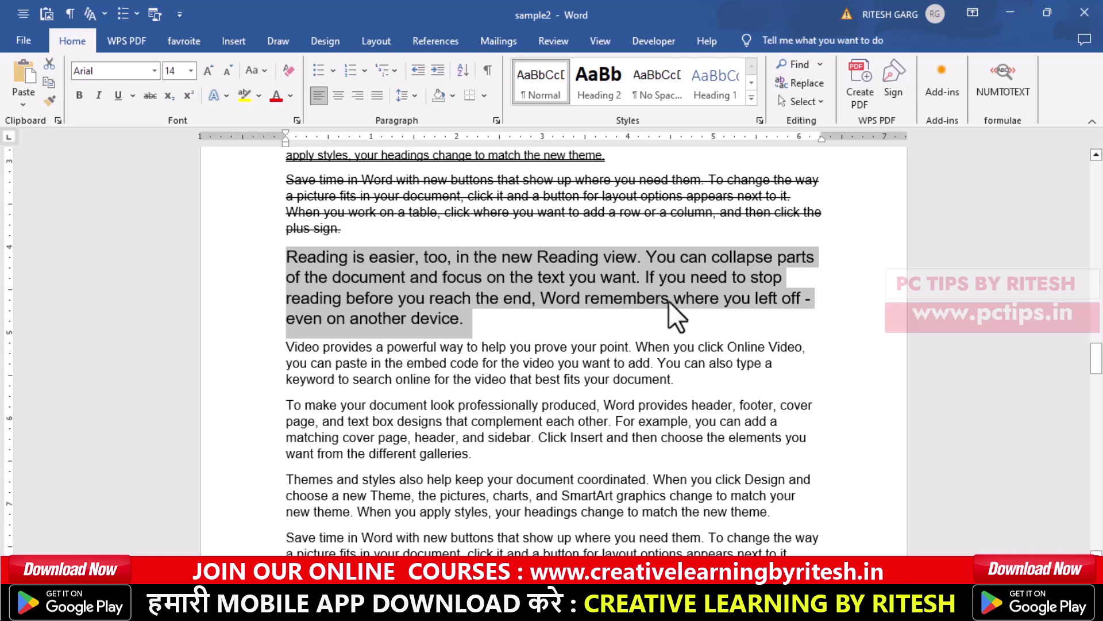
{"action": "key", "text": "ctrl+shift+comma"}
{"action": "key", "text": "ctrl+shift+comma"}
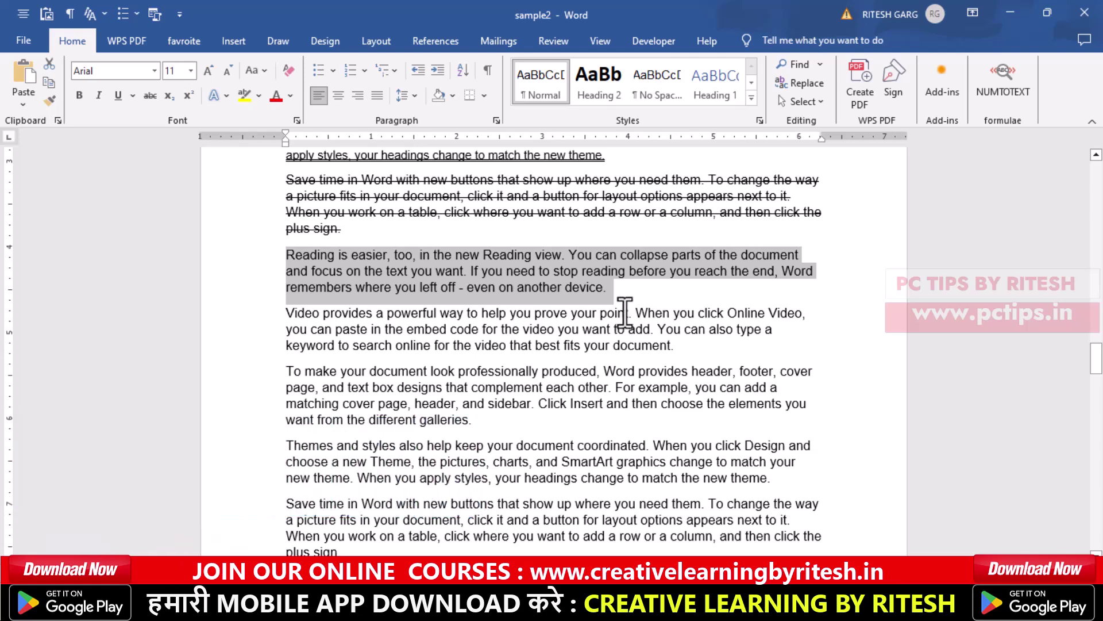
Step: Insert a cent sign (¢) on a new line after 'Video provides…' using Ctrl+/ then C
{"action": "scroll", "coordinate": [532, 339], "scroll_direction": "down", "scroll_amount": 1}
{"action": "left_click", "coordinate": [714, 317]}
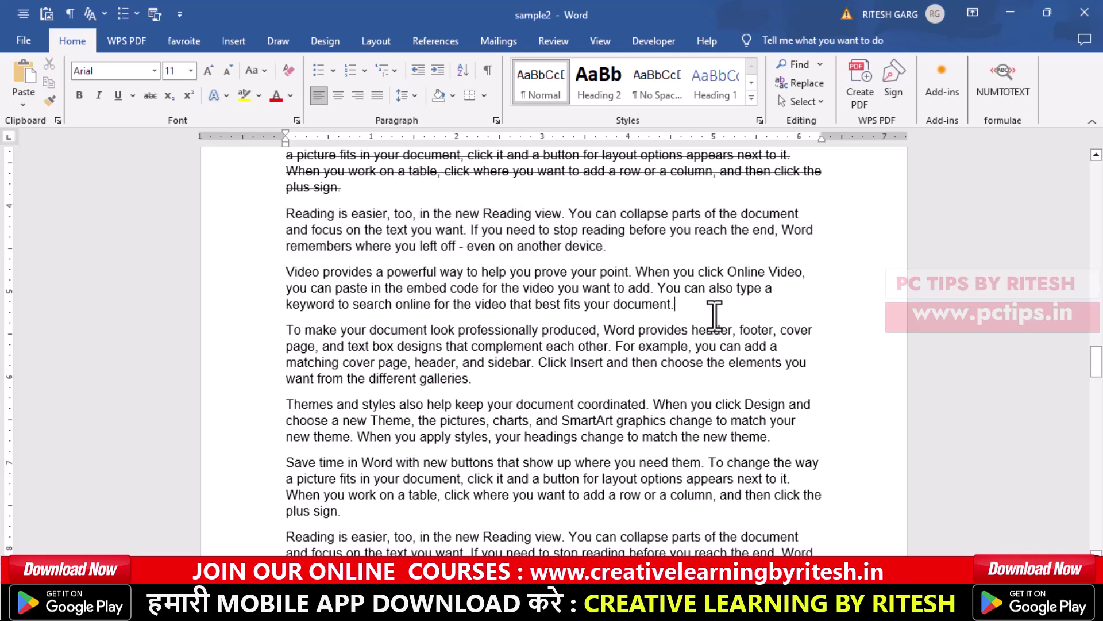
{"action": "key", "text": "Return"}
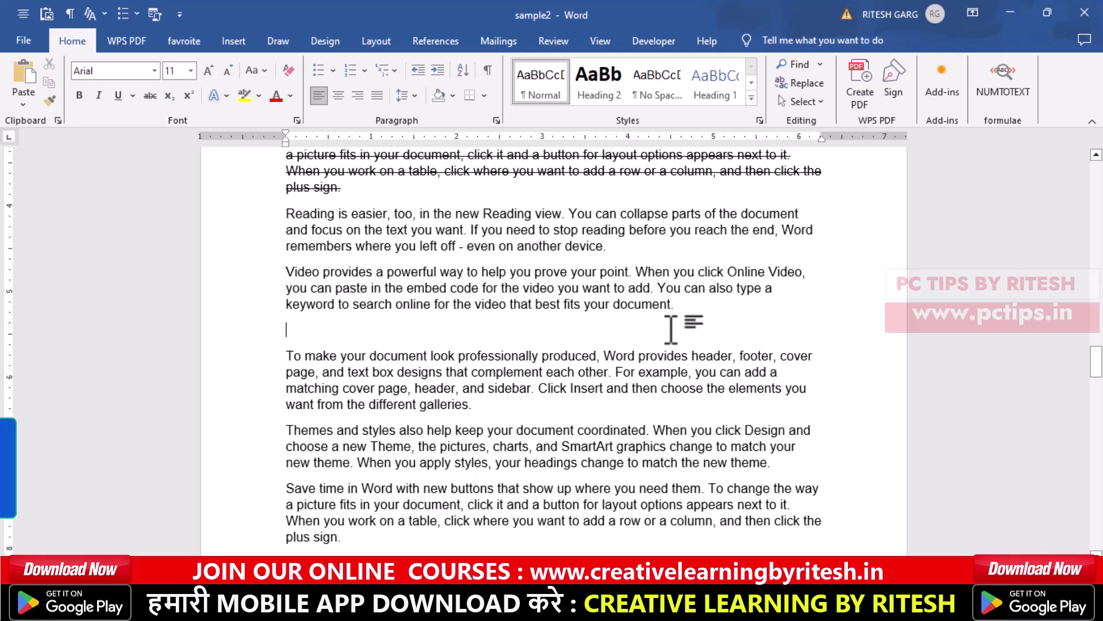
{"action": "key", "text": "ctrl+slash"}
{"action": "key", "text": "c"}
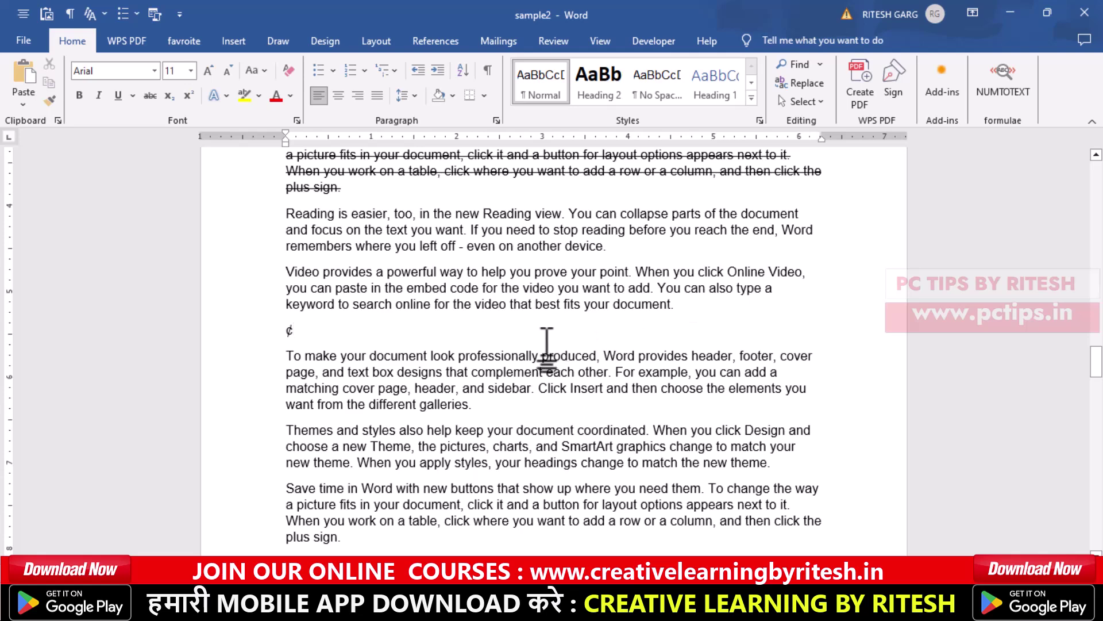
{"action": "scroll", "coordinate": [542, 376], "scroll_direction": "up", "scroll_amount": 1}
{"action": "scroll", "coordinate": [541, 376], "scroll_direction": "up", "scroll_amount": 1}
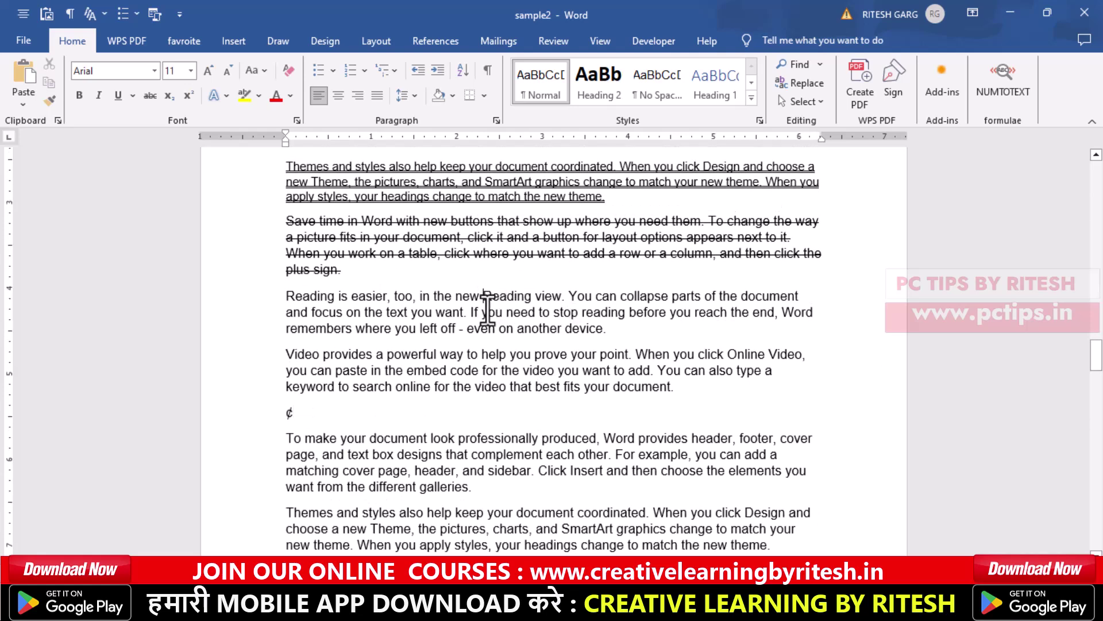
{"action": "scroll", "coordinate": [491, 327], "scroll_direction": "up", "scroll_amount": 4}
Step: Delete 'Reading' so the phrase reads 'in the new view', then jump to the document end
{"action": "left_click", "coordinate": [459, 300]}
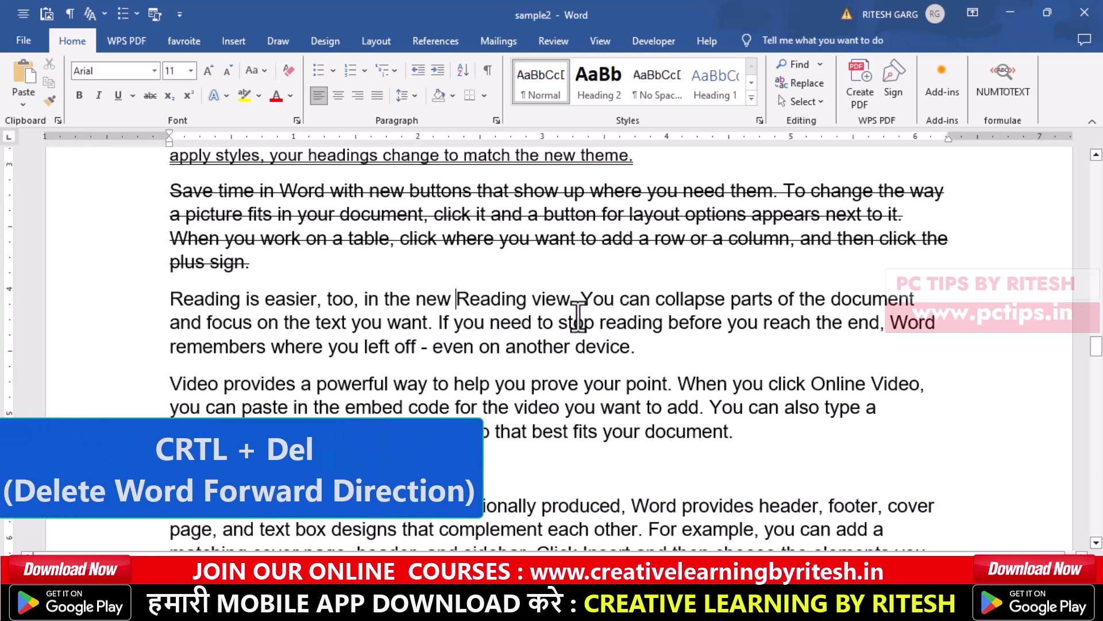
{"action": "key", "text": "ctrl+Delete"}
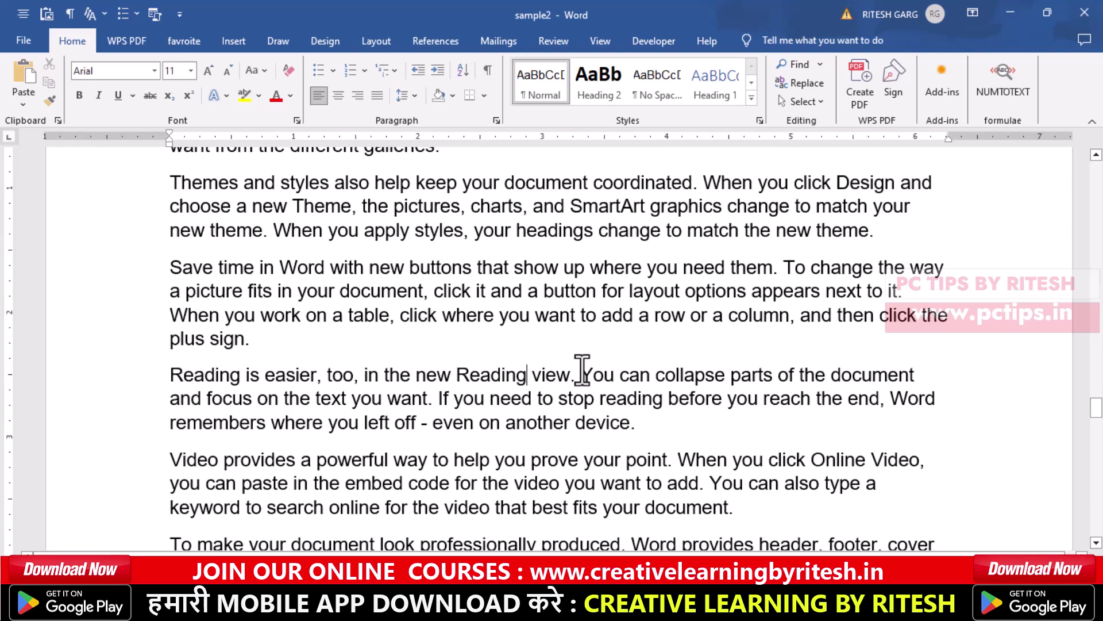
{"action": "key", "text": "ctrl+BackSpace"}
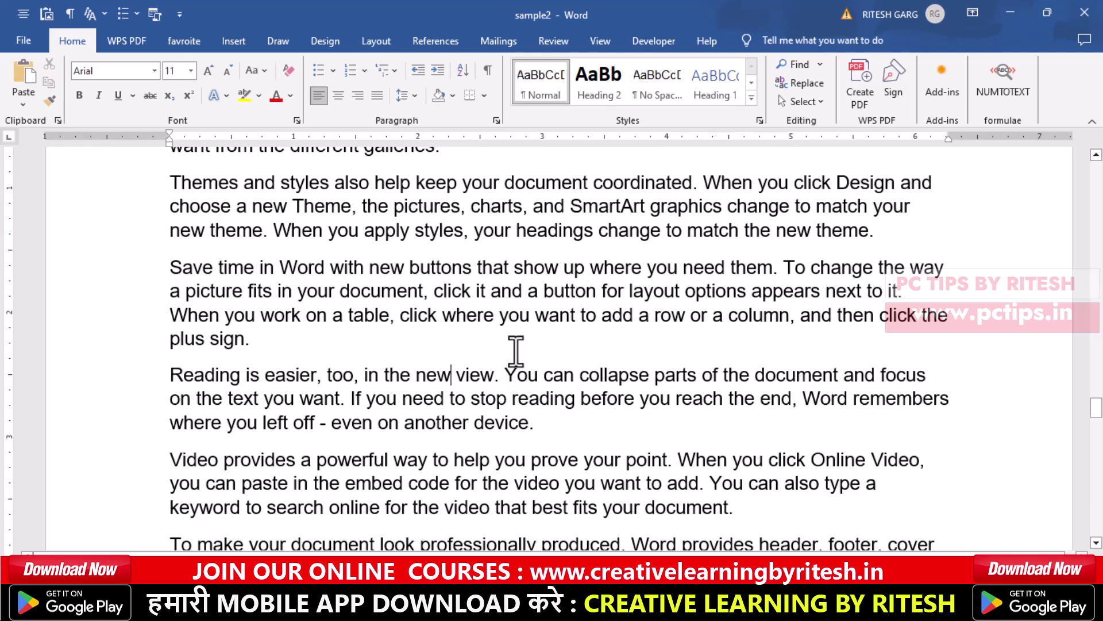
{"action": "key", "text": "ctrl+End"}
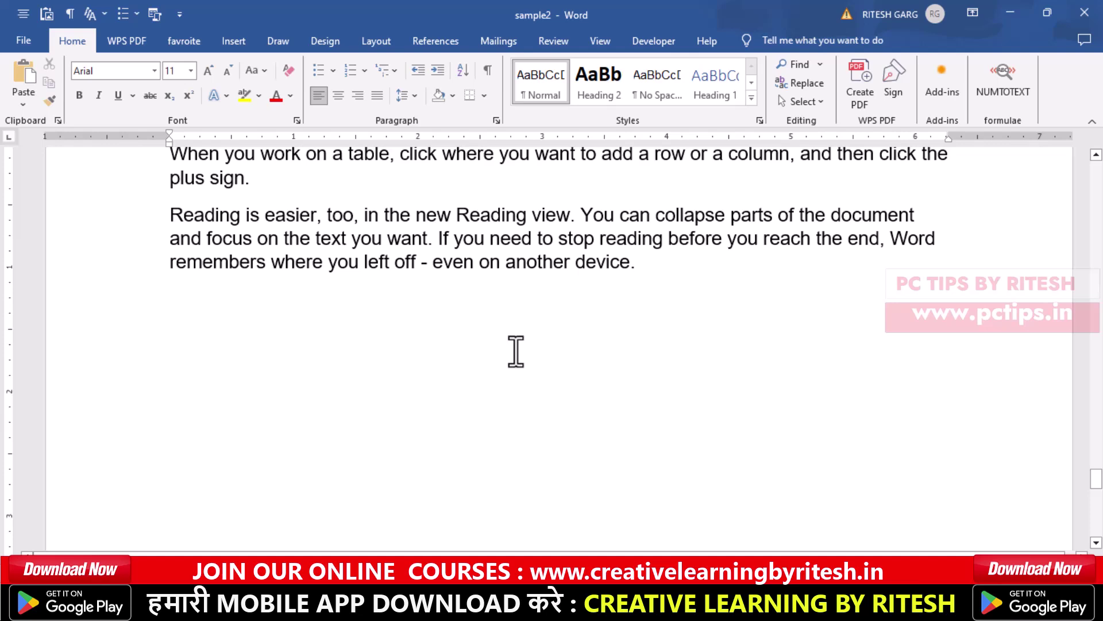
Step: Jump to the top with Ctrl+Home, then scroll down to the Head of Department page
{"action": "key", "text": "ctrl+Home"}
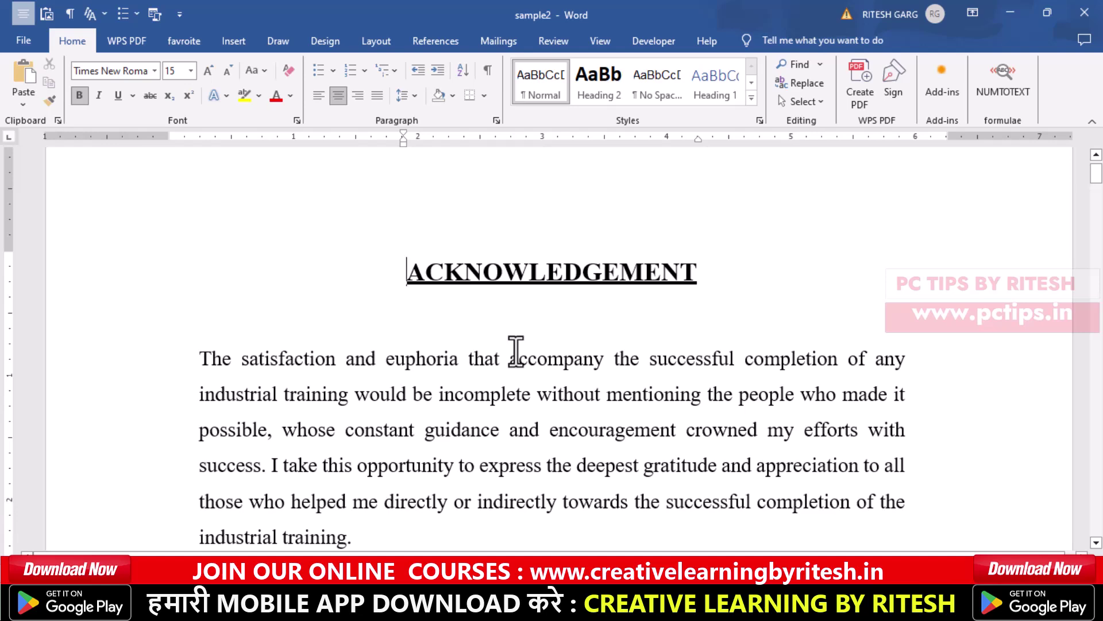
{"action": "scroll", "coordinate": [540, 390], "scroll_direction": "down", "scroll_amount": 5}
{"action": "scroll", "coordinate": [566, 439], "scroll_direction": "down", "scroll_amount": 5}
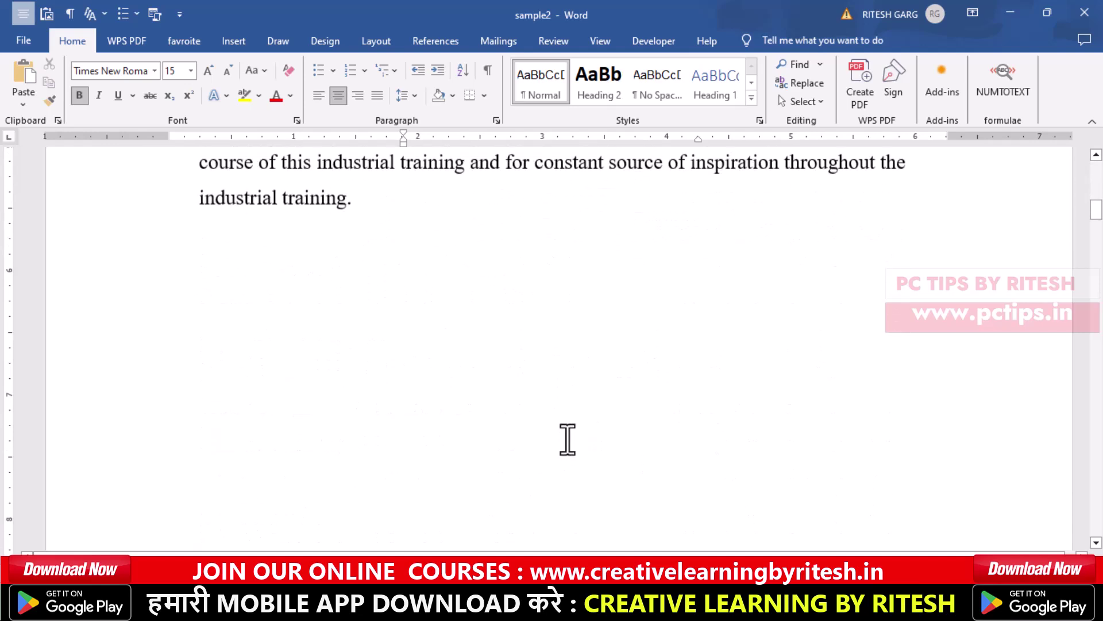
{"action": "scroll", "coordinate": [569, 443], "scroll_direction": "down", "scroll_amount": 5}
{"action": "scroll", "coordinate": [572, 446], "scroll_direction": "down", "scroll_amount": 3}
{"action": "scroll", "coordinate": [573, 447], "scroll_direction": "down", "scroll_amount": 5}
{"action": "scroll", "coordinate": [561, 460], "scroll_direction": "down", "scroll_amount": 5}
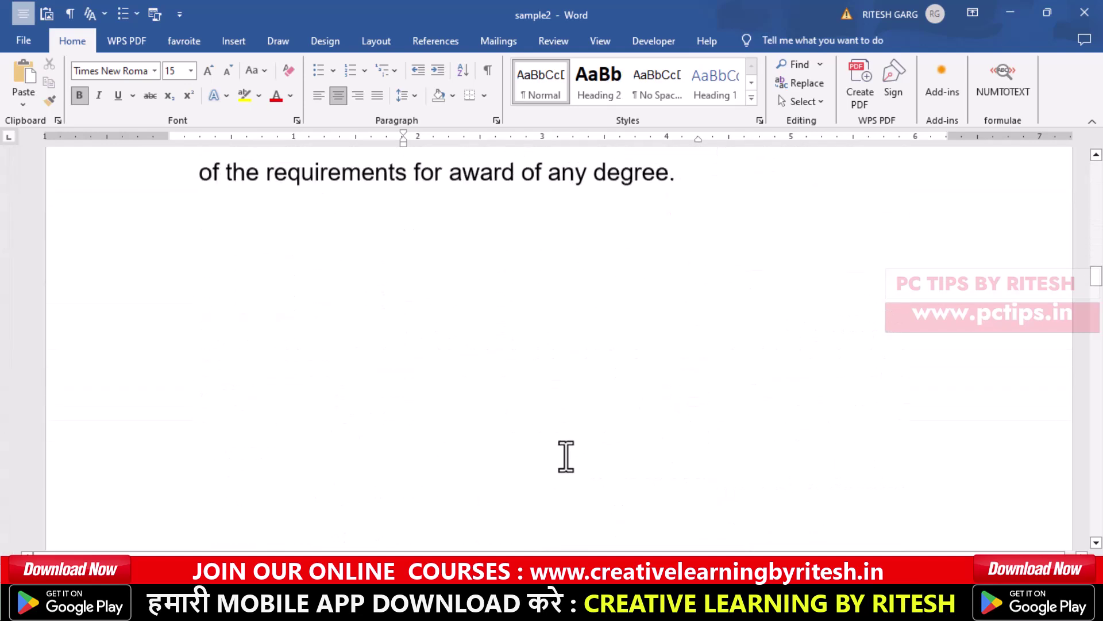
{"action": "scroll", "coordinate": [564, 456], "scroll_direction": "down", "scroll_amount": 5}
{"action": "scroll", "coordinate": [569, 453], "scroll_direction": "down", "scroll_amount": 5}
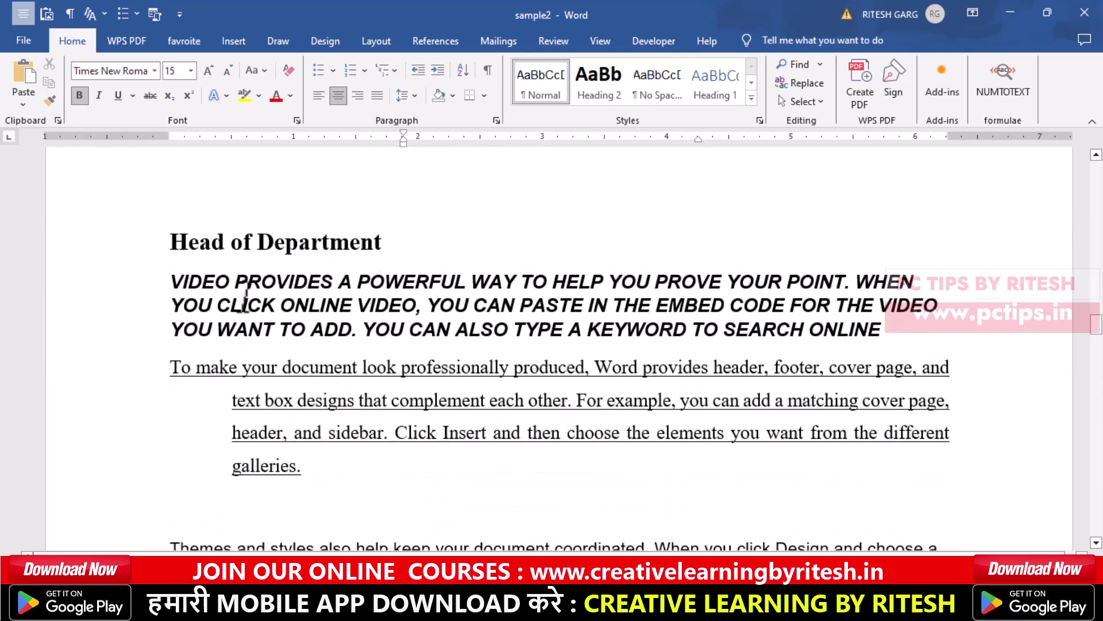
Step: Strip the caps, bold and italic from the 'Video provides a powerful way…' paragraph with Ctrl+Space
{"action": "mouse_move", "coordinate": [173, 282]}
{"action": "left_mouse_down"}
{"action": "mouse_move", "coordinate": [315, 275]}
{"action": "mouse_move", "coordinate": [892, 332]}
{"action": "left_mouse_up"}
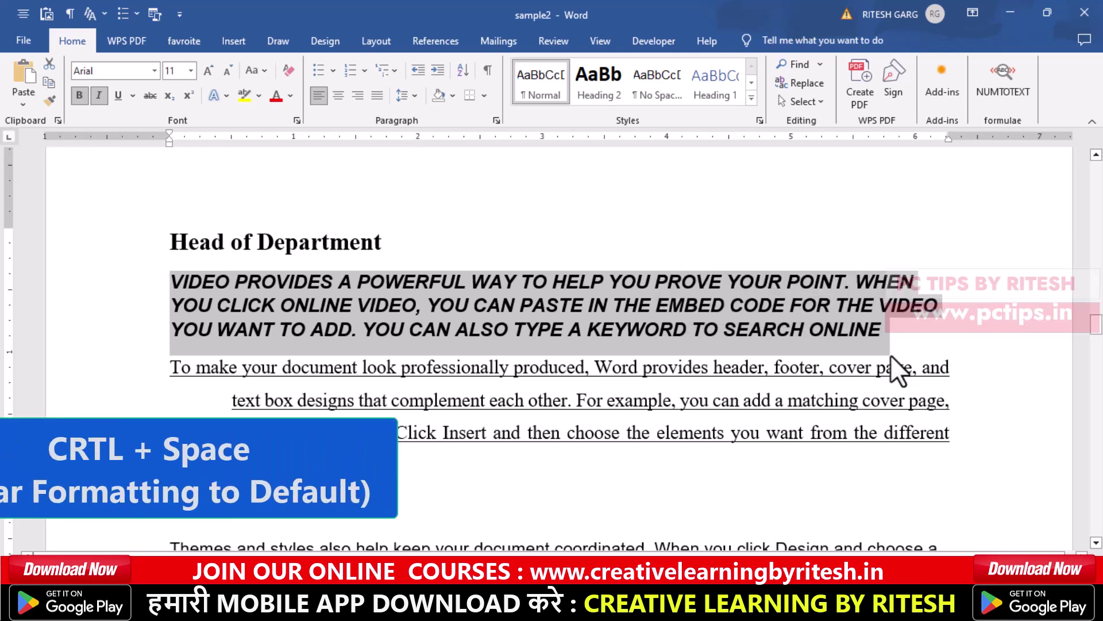
{"action": "key", "text": "ctrl+space"}
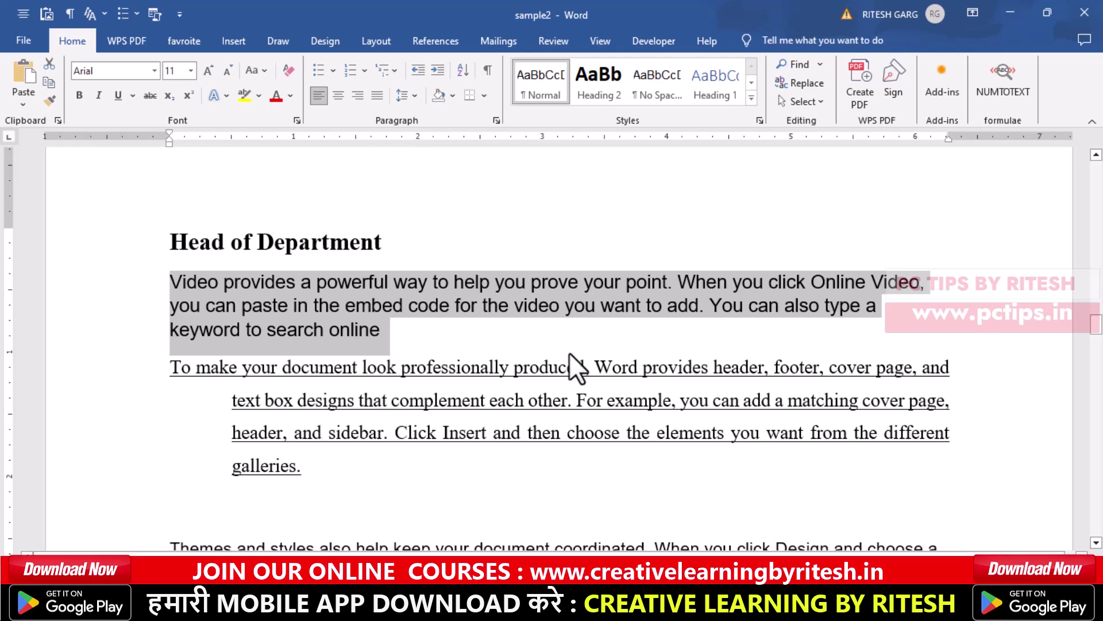
{"action": "scroll", "coordinate": [335, 377], "scroll_direction": "down", "scroll_amount": 2}
{"action": "scroll", "coordinate": [320, 382], "scroll_direction": "down", "scroll_amount": 3}
{"action": "scroll", "coordinate": [394, 334], "scroll_direction": "down", "scroll_amount": 1}
{"action": "scroll", "coordinate": [395, 334], "scroll_direction": "down", "scroll_amount": 2}
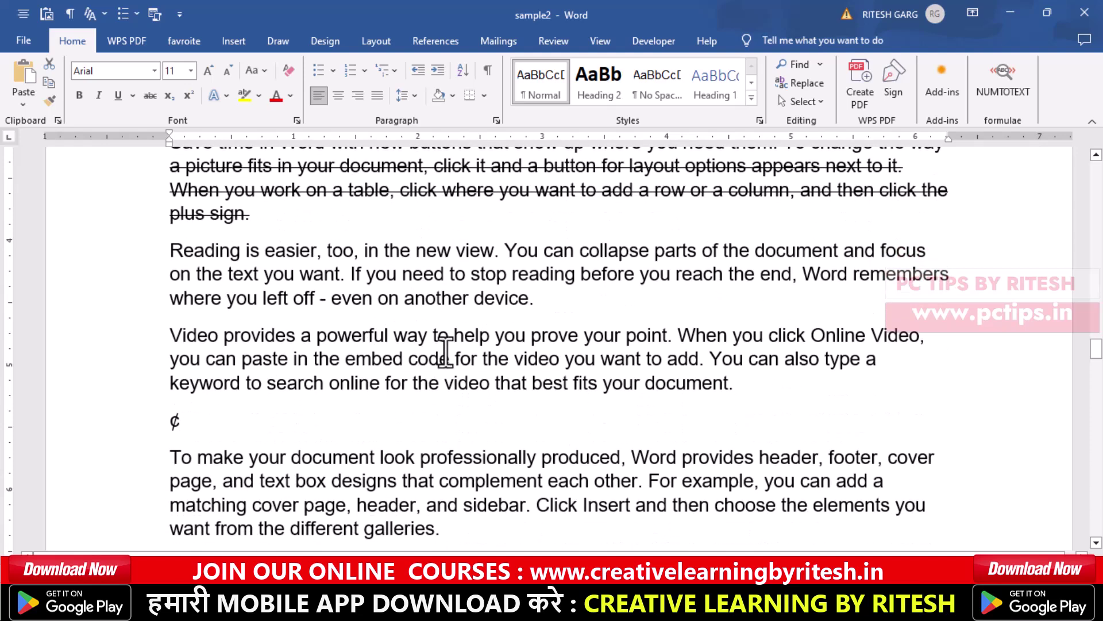
{"action": "left_click", "coordinate": [556, 301]}
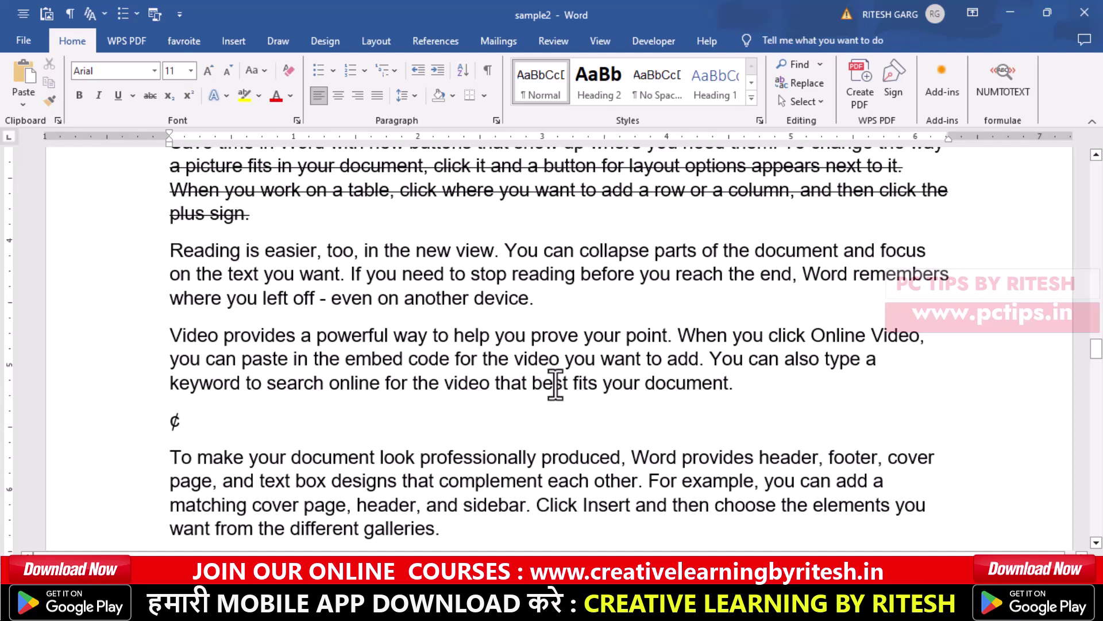
{"action": "key", "text": "ctrl+Return"}
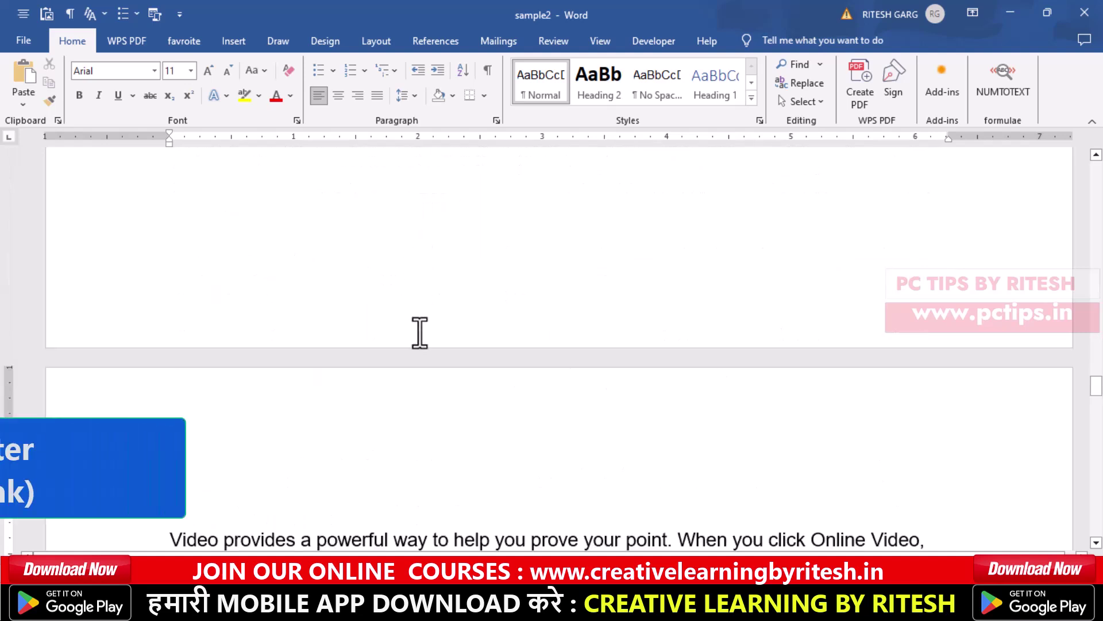
{"action": "scroll", "coordinate": [418, 340], "scroll_direction": "down", "scroll_amount": 2, "text": "ctrl"}
{"action": "scroll", "coordinate": [418, 340], "scroll_direction": "down", "scroll_amount": 1, "text": "ctrl"}
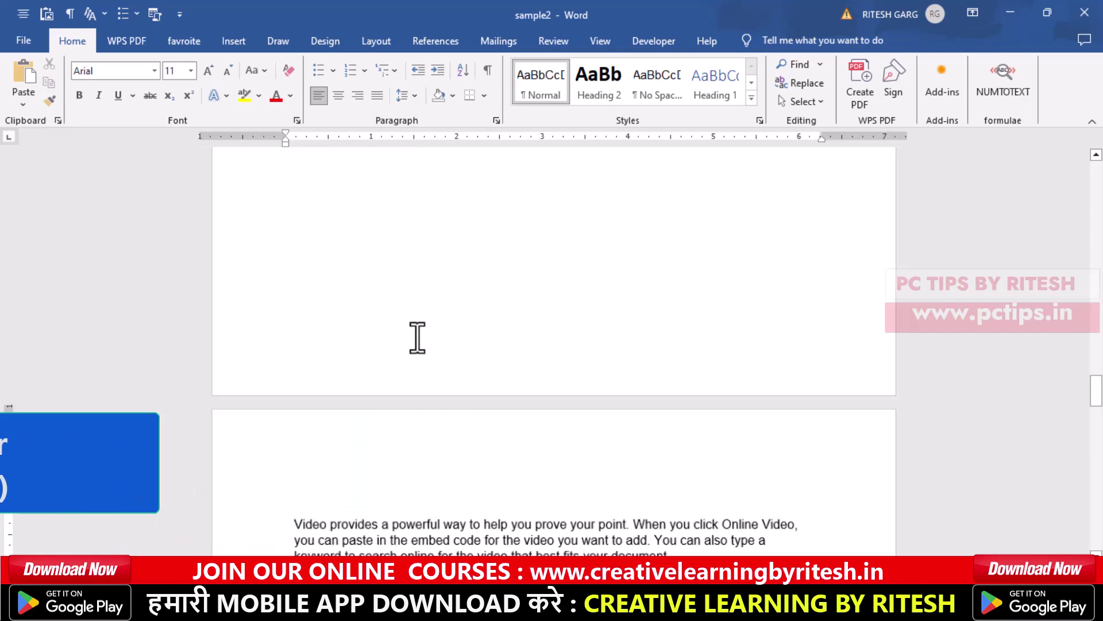
{"action": "scroll", "coordinate": [418, 335], "scroll_direction": "down", "scroll_amount": 1, "text": "ctrl"}
{"action": "scroll", "coordinate": [417, 335], "scroll_direction": "down", "scroll_amount": 1, "text": "ctrl"}
{"action": "scroll", "coordinate": [528, 407], "scroll_direction": "down", "scroll_amount": 1}
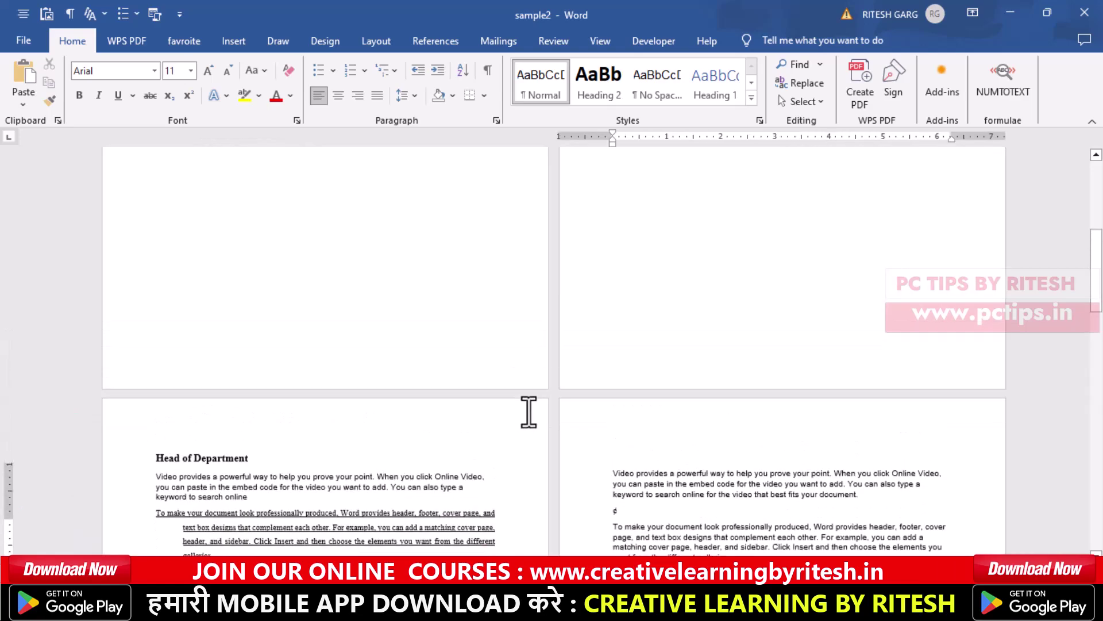
{"action": "scroll", "coordinate": [527, 414], "scroll_direction": "up", "scroll_amount": 5}
{"action": "scroll", "coordinate": [513, 409], "scroll_direction": "down", "scroll_amount": 7}
{"action": "scroll", "coordinate": [513, 409], "scroll_direction": "down", "scroll_amount": 5}
{"action": "scroll", "coordinate": [247, 307], "scroll_direction": "down", "scroll_amount": 2}
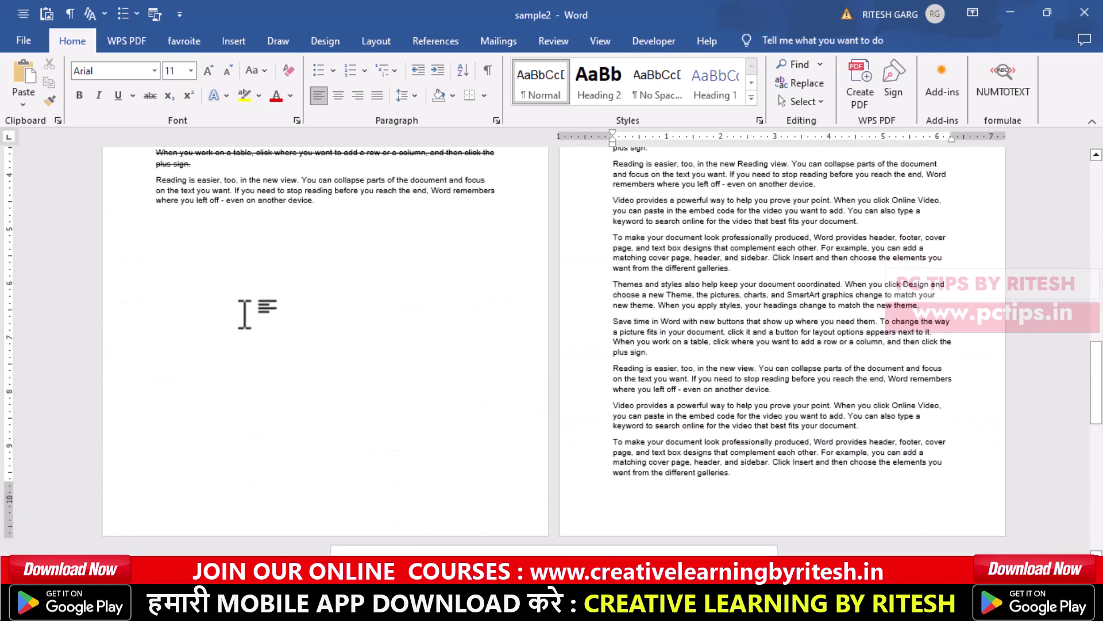
{"action": "left_click", "coordinate": [246, 305]}
{"action": "key", "text": "Delete"}
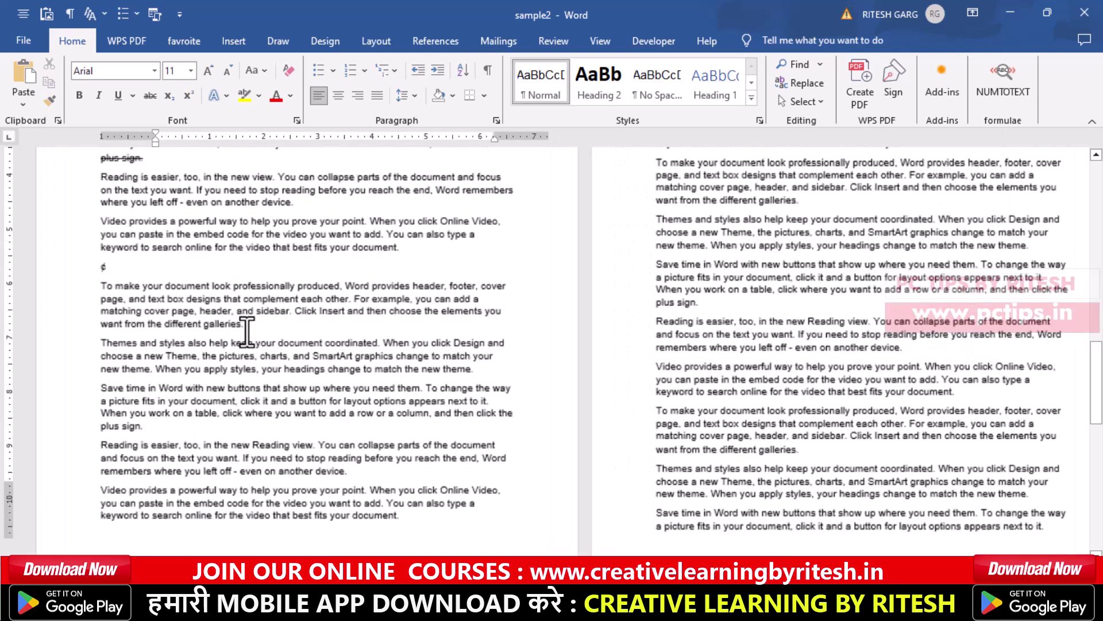
{"action": "scroll", "coordinate": [247, 332], "scroll_direction": "up", "scroll_amount": 3}
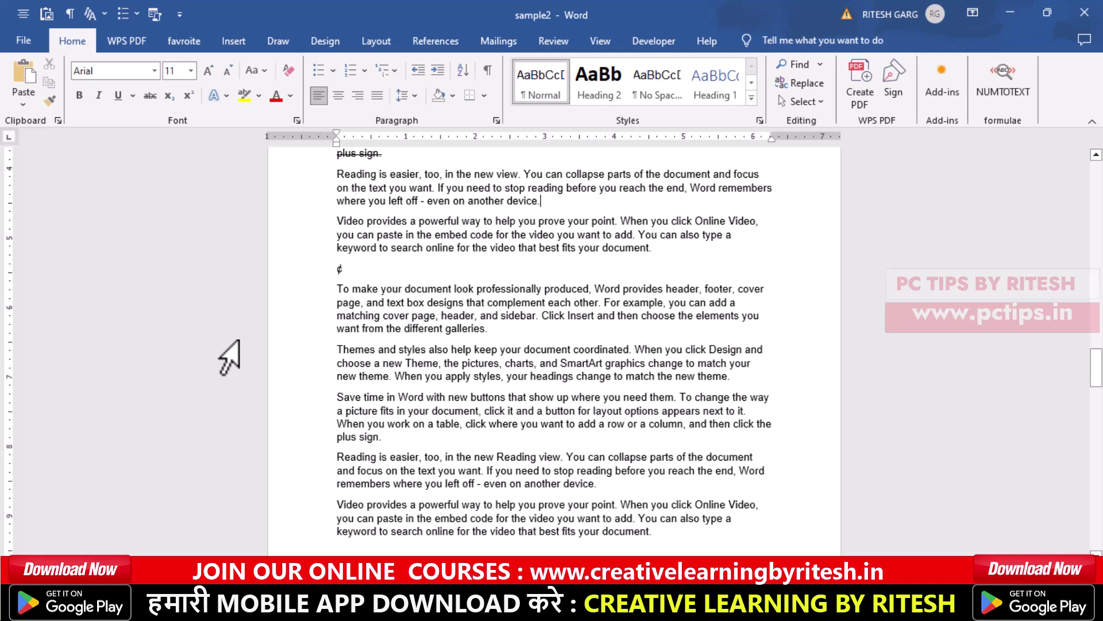
{"action": "scroll", "coordinate": [438, 352], "scroll_direction": "up", "scroll_amount": 3}
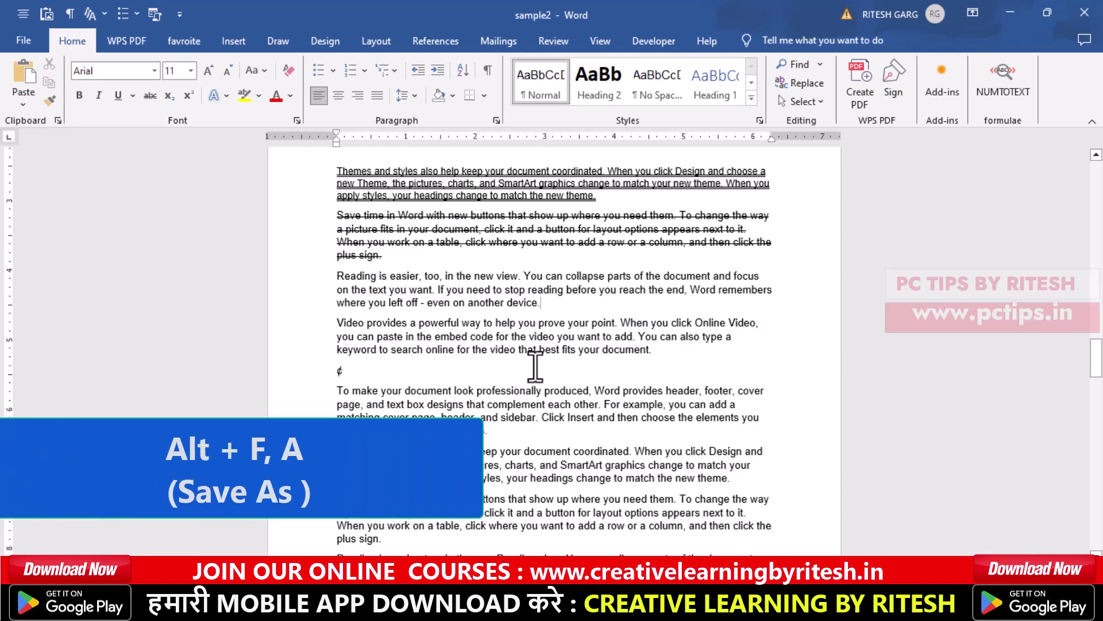
{"action": "key", "text": "alt+f"}
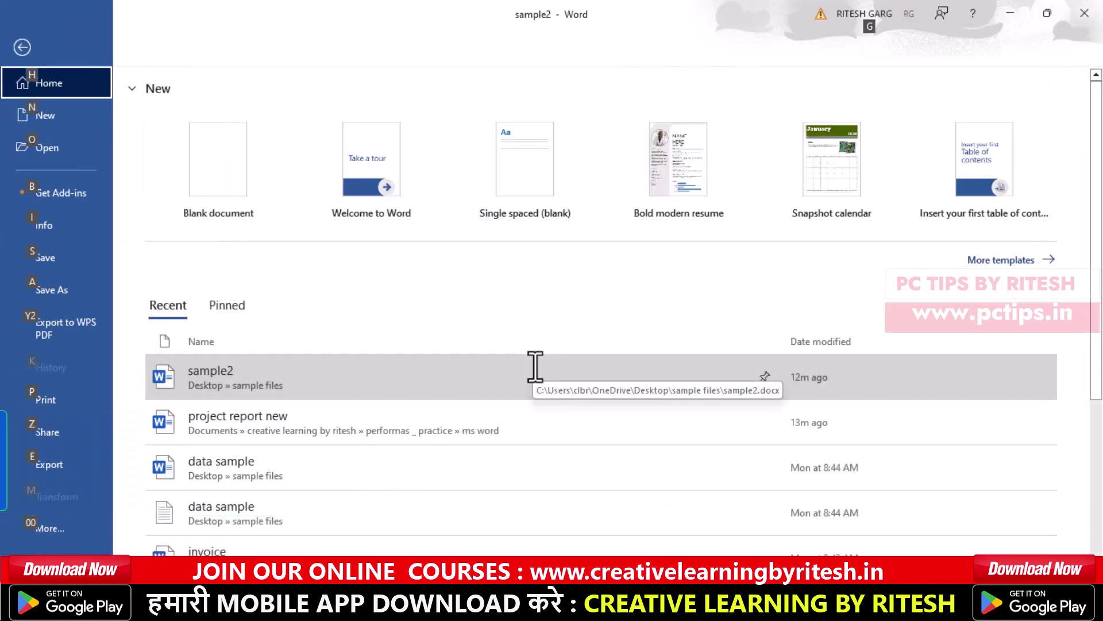
{"action": "key", "text": "a"}
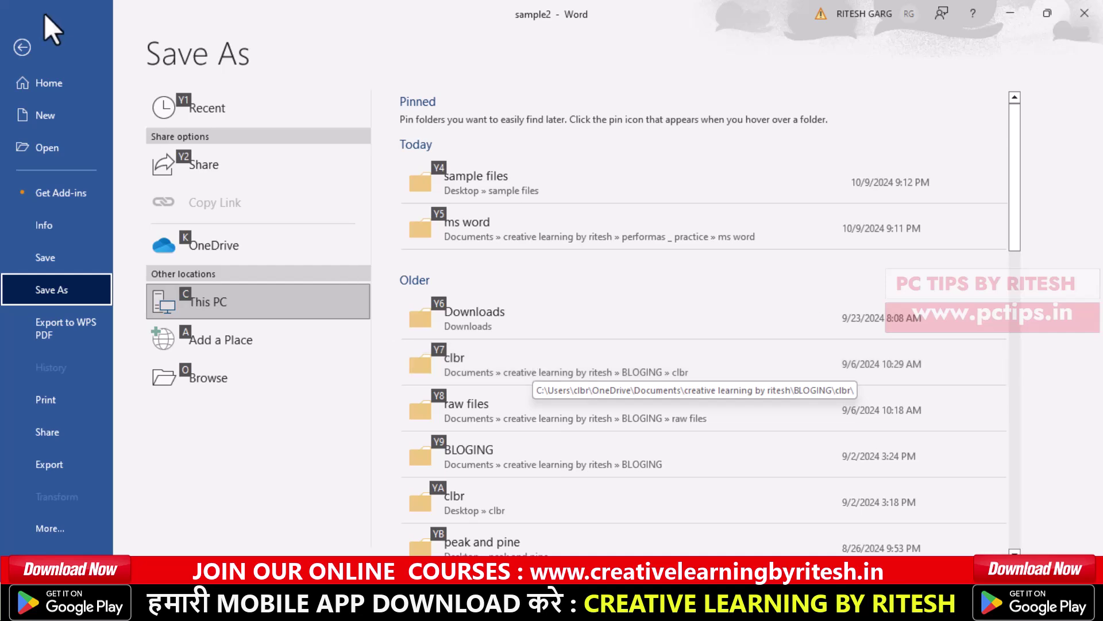
{"action": "left_click", "coordinate": [16, 37]}
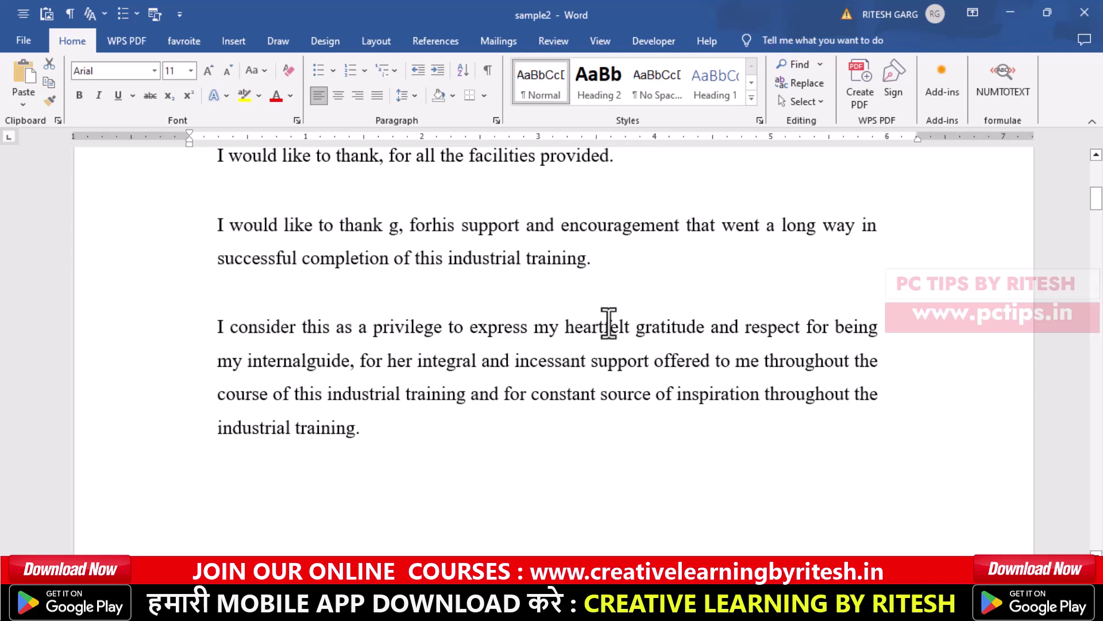
{"action": "scroll", "coordinate": [632, 332], "scroll_direction": "up", "scroll_amount": 2, "text": "ctrl"}
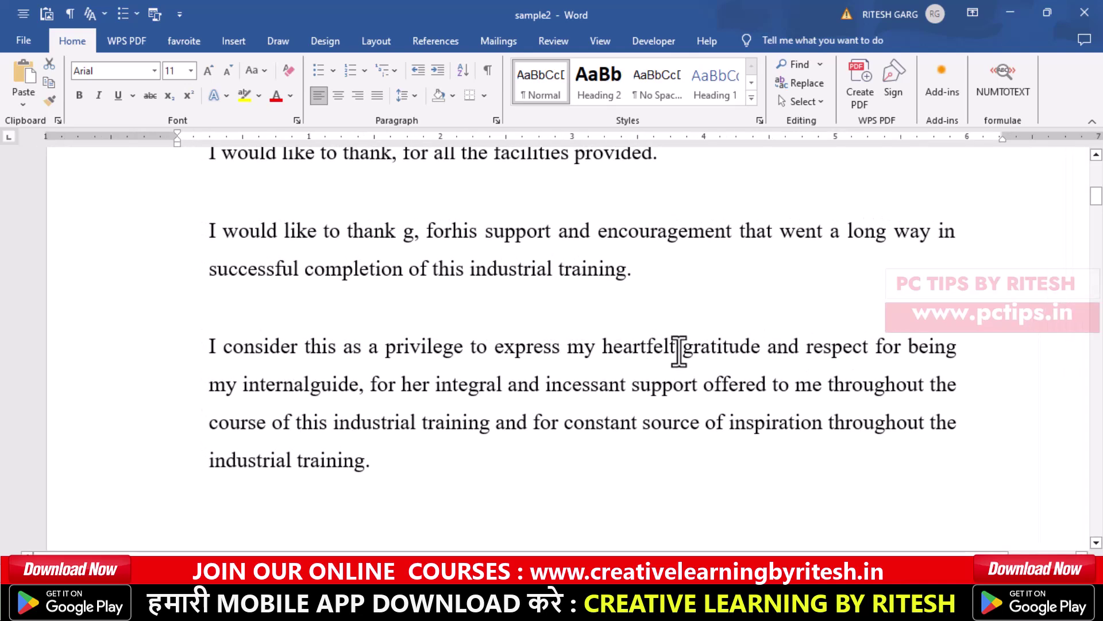
{"action": "double_click", "coordinate": [672, 348]}
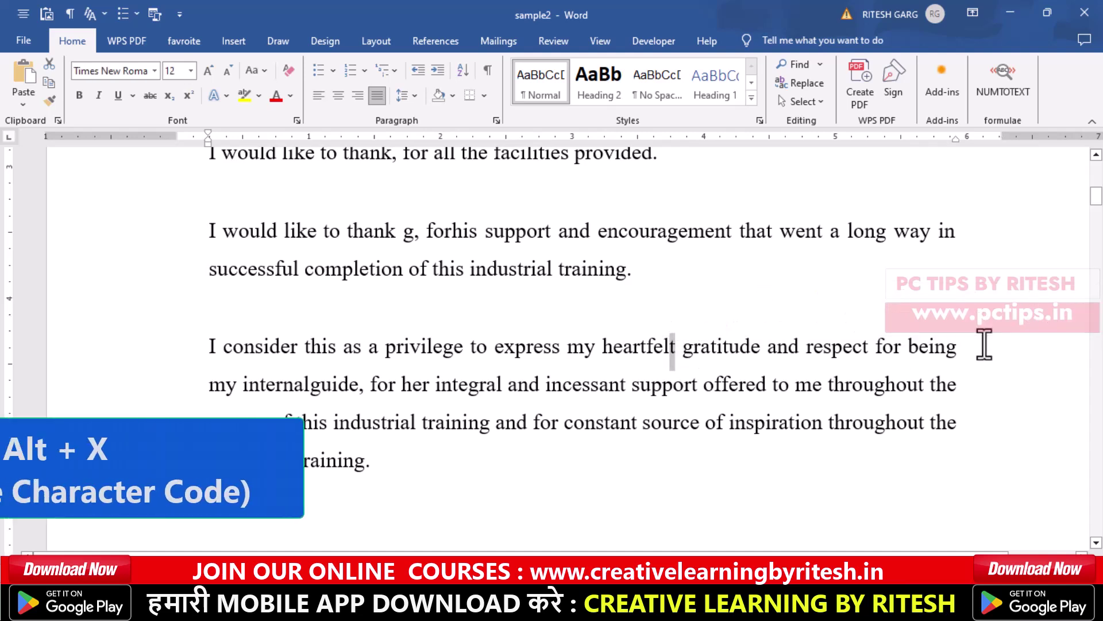
{"action": "key", "text": "alt+x"}
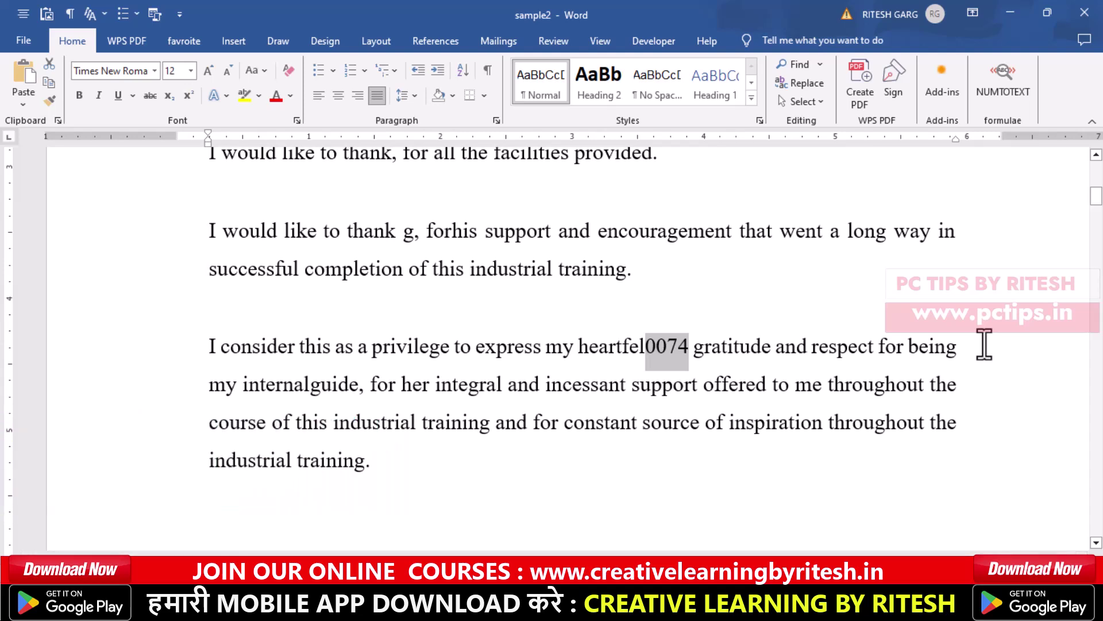
{"action": "key", "text": "alt+x"}
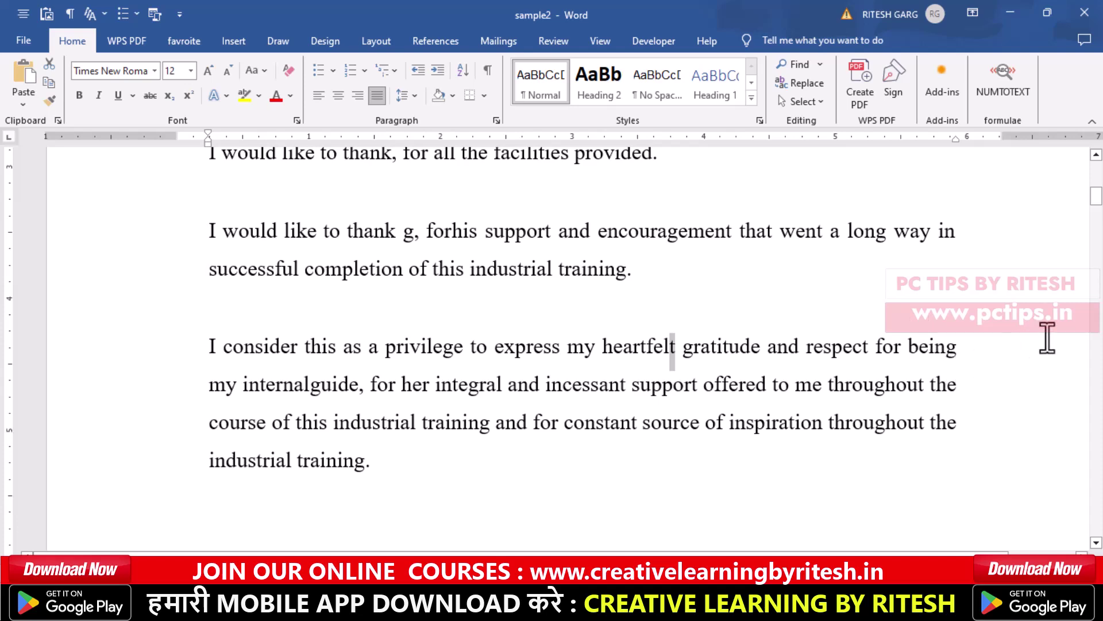
{"action": "left_click", "coordinate": [783, 320]}
{"action": "scroll", "coordinate": [784, 320], "scroll_direction": "up", "scroll_amount": 3}
Step: Insert a soft line break before 'efforts' in the first acknowledgement paragraph, replacing a trial paragraph split
{"action": "scroll", "coordinate": [787, 332], "scroll_direction": "up", "scroll_amount": 2}
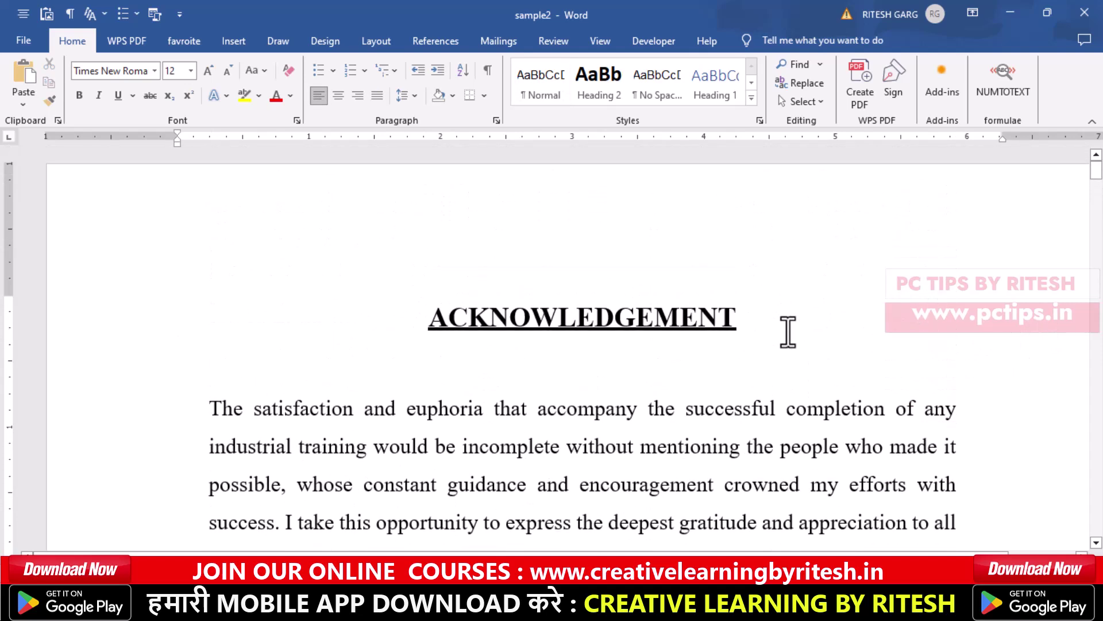
{"action": "scroll", "coordinate": [787, 332], "scroll_direction": "down", "scroll_amount": 5}
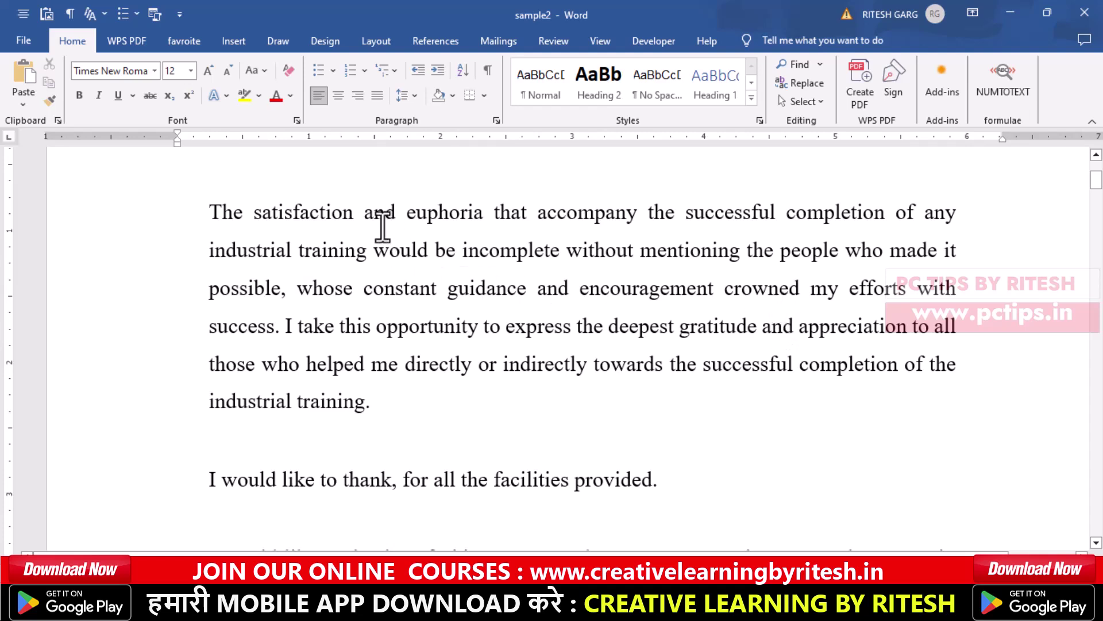
{"action": "left_click", "coordinate": [846, 251]}
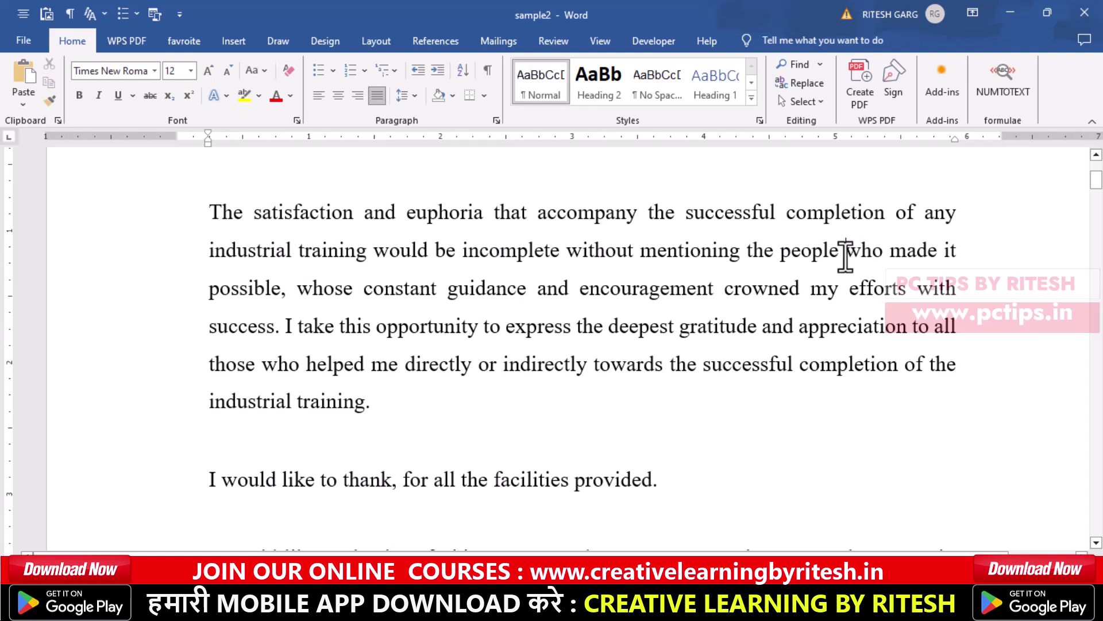
{"action": "left_click", "coordinate": [850, 290]}
{"action": "key", "text": "Return"}
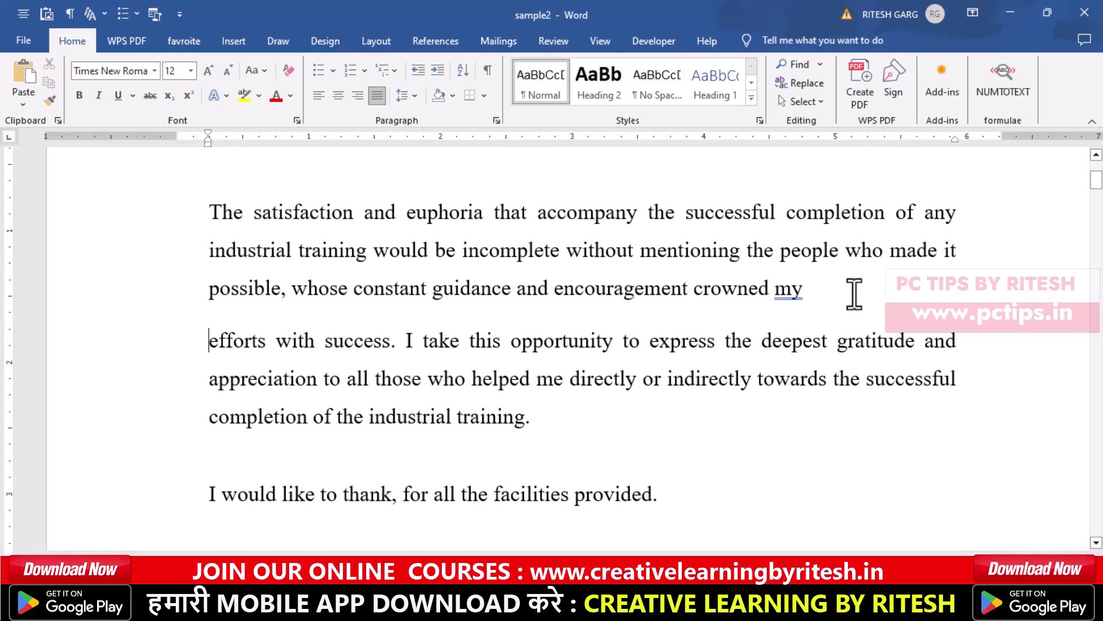
{"action": "key", "text": "BackSpace"}
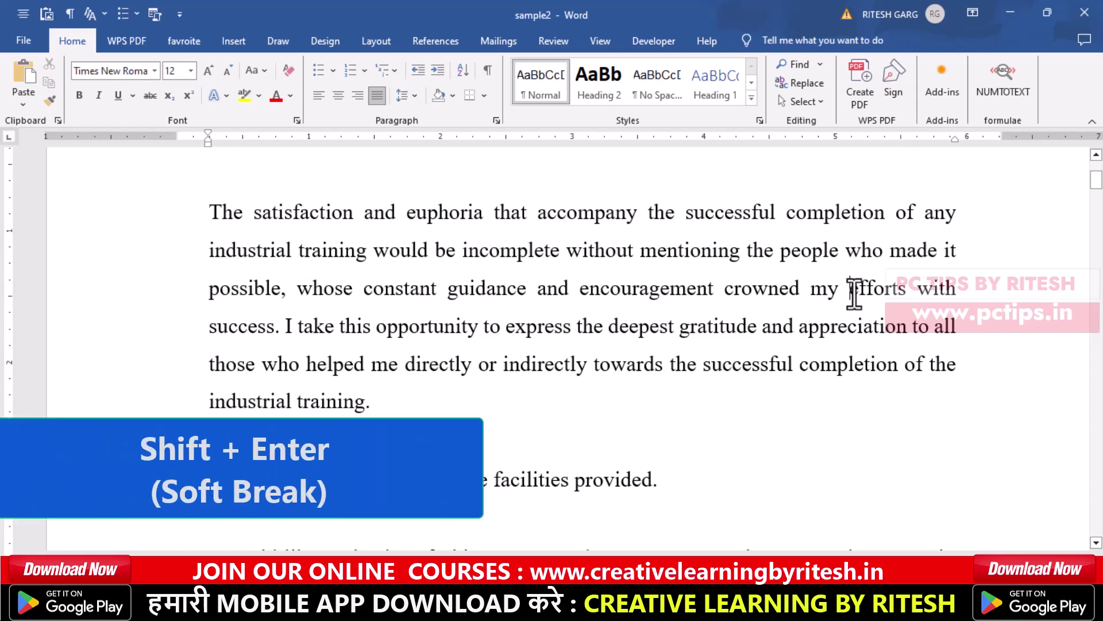
{"action": "key", "text": "shift+Return"}
{"action": "key", "text": "Home"}
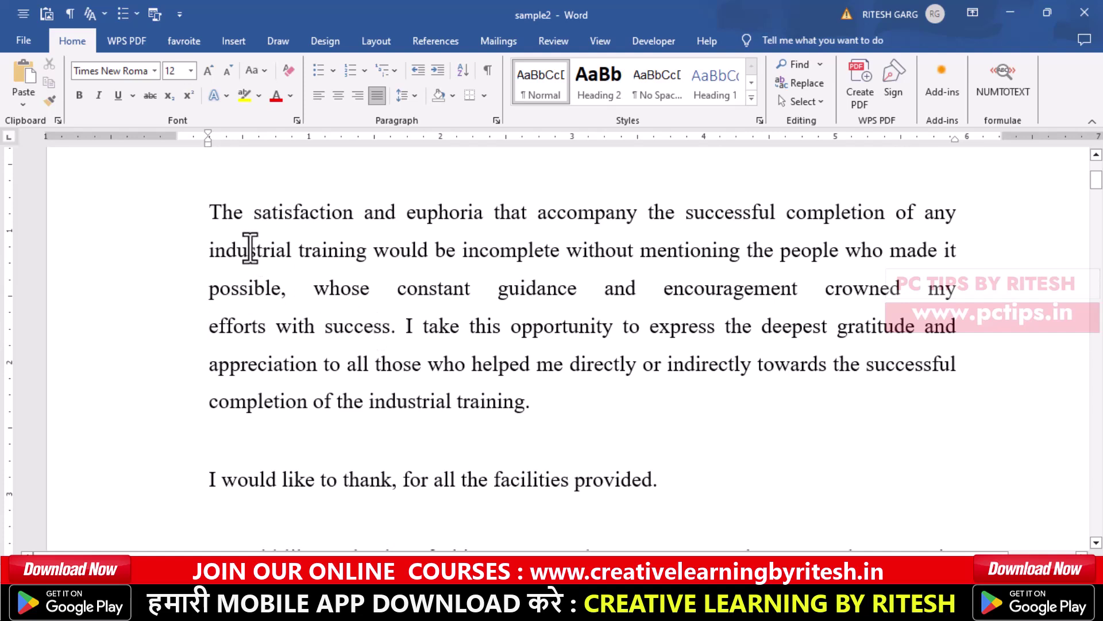
Step: Copy 'The satisfaction…efforts with success.' and paste it as plain text above 'I would like to thank'
{"action": "left_click_drag", "start_coordinate": [211, 211], "coordinate": [394, 340]}
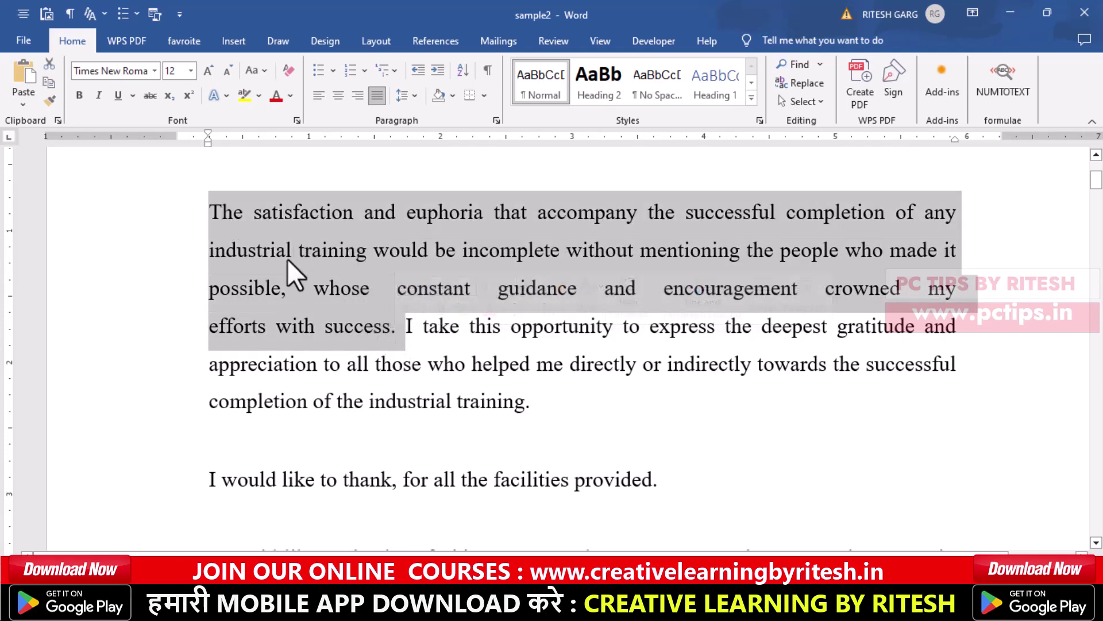
{"action": "key", "text": "ctrl+Insert"}
{"action": "left_click", "coordinate": [250, 443]}
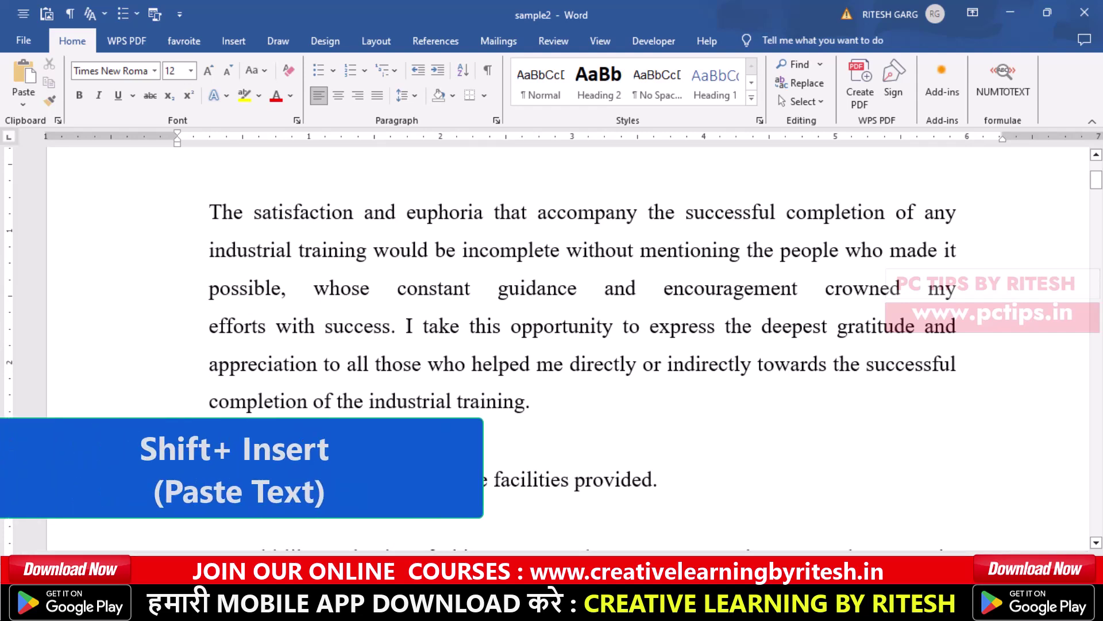
{"action": "key", "text": "shift+Insert"}
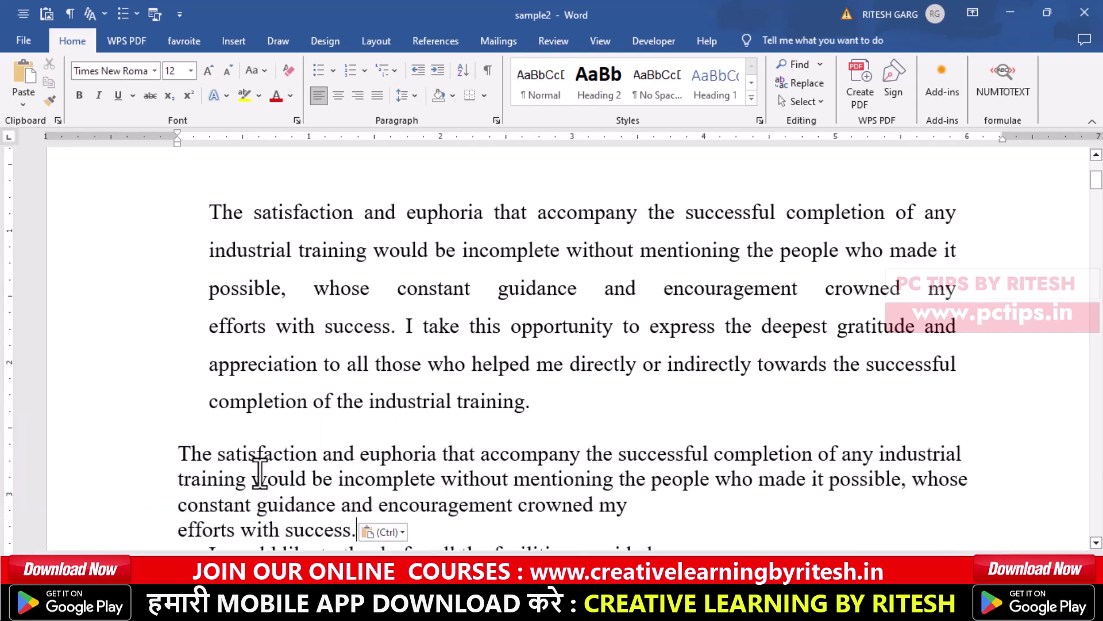
{"action": "scroll", "coordinate": [260, 472], "scroll_direction": "down", "scroll_amount": 2}
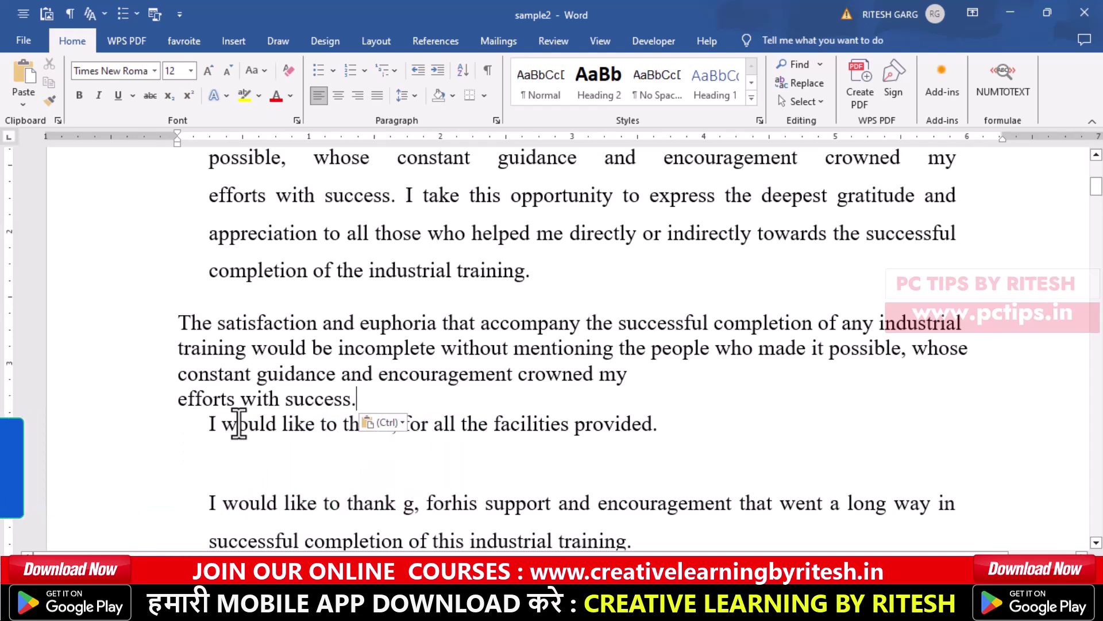
{"action": "scroll", "coordinate": [236, 409], "scroll_direction": "down", "scroll_amount": 1}
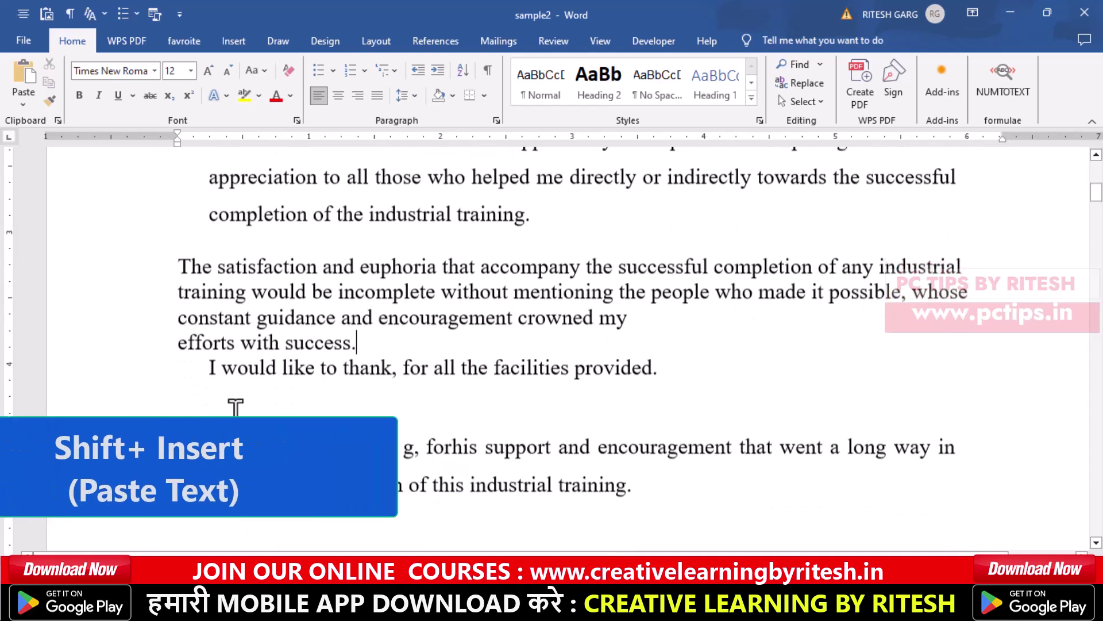
{"action": "scroll", "coordinate": [236, 409], "scroll_direction": "down", "scroll_amount": 1}
Step: Insert today's date 10/9/2024 below the facilities line, then the current time 9:28 PM beneath it
{"action": "left_click", "coordinate": [252, 345]}
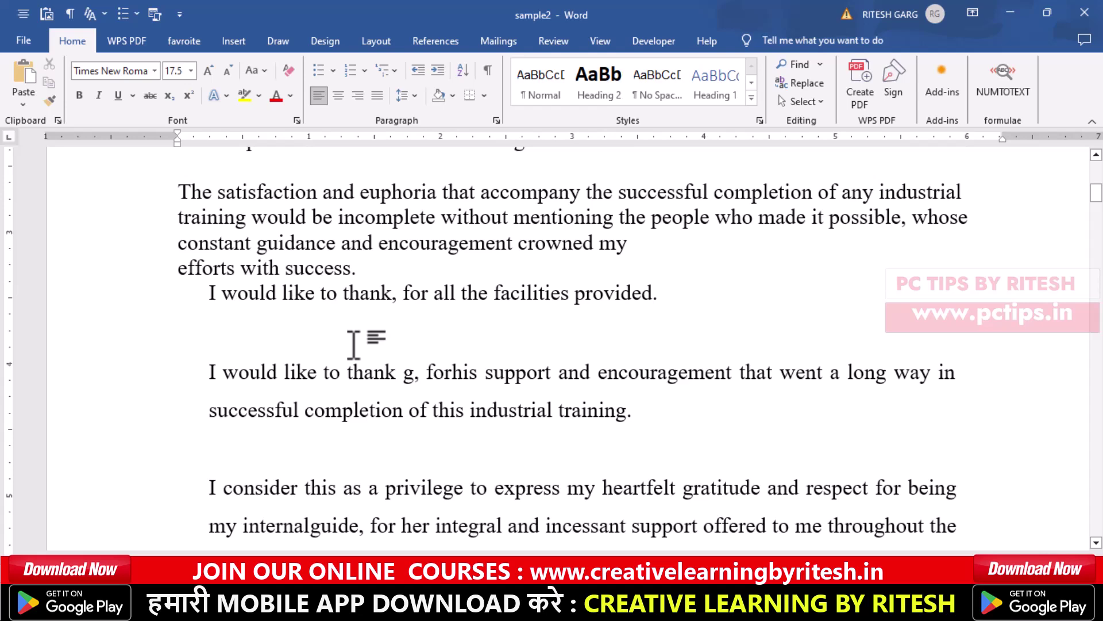
{"action": "key", "text": "shift+alt+d"}
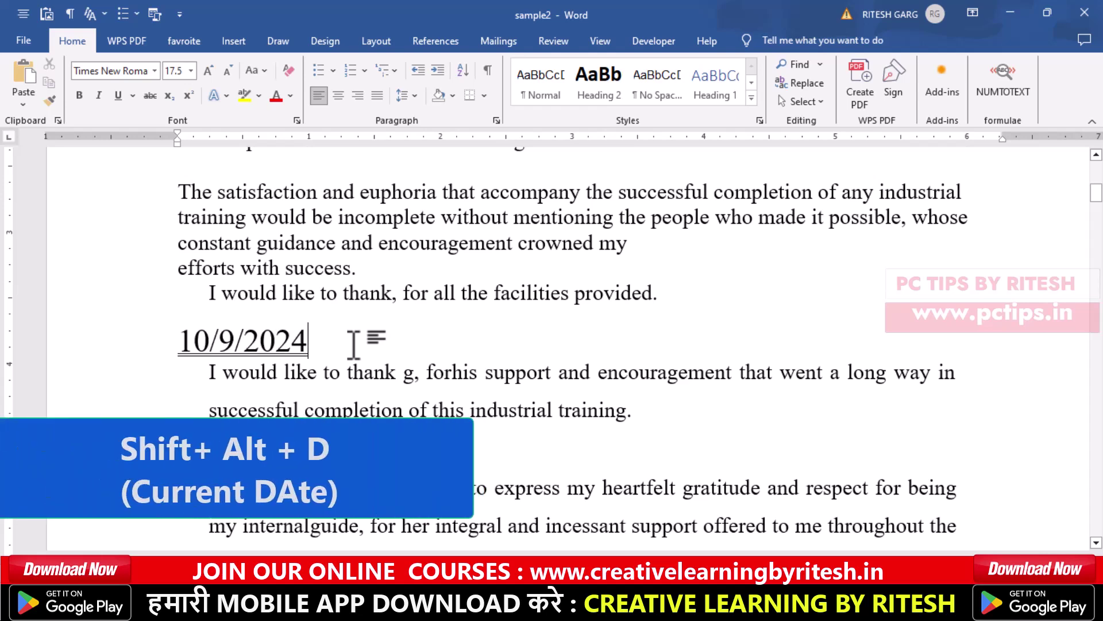
{"action": "key", "text": "Return"}
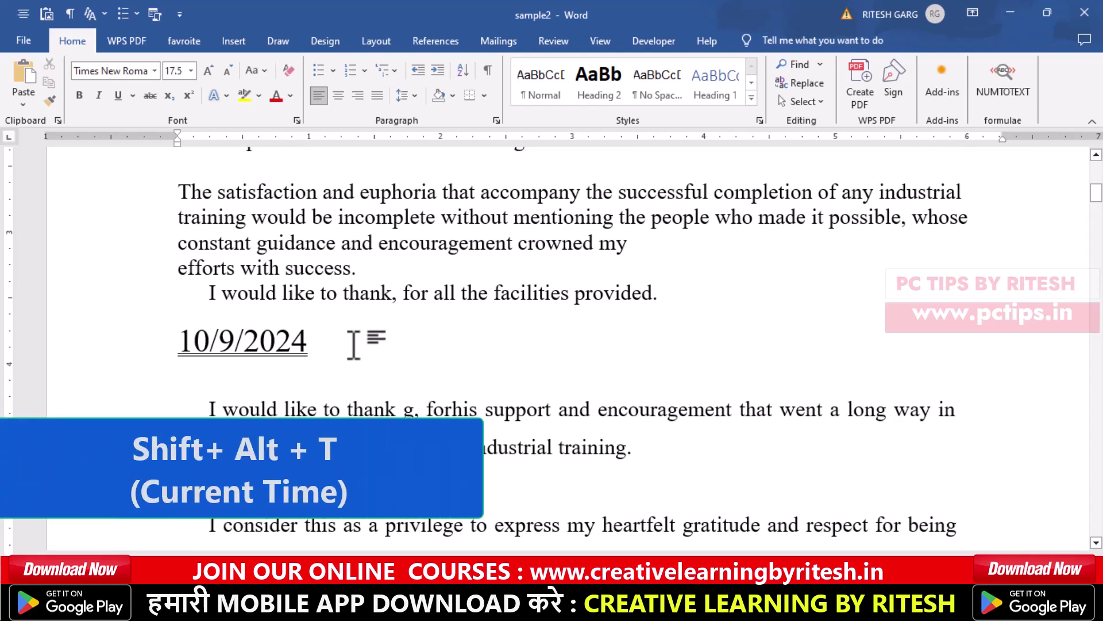
{"action": "key", "text": "shift+alt+t"}
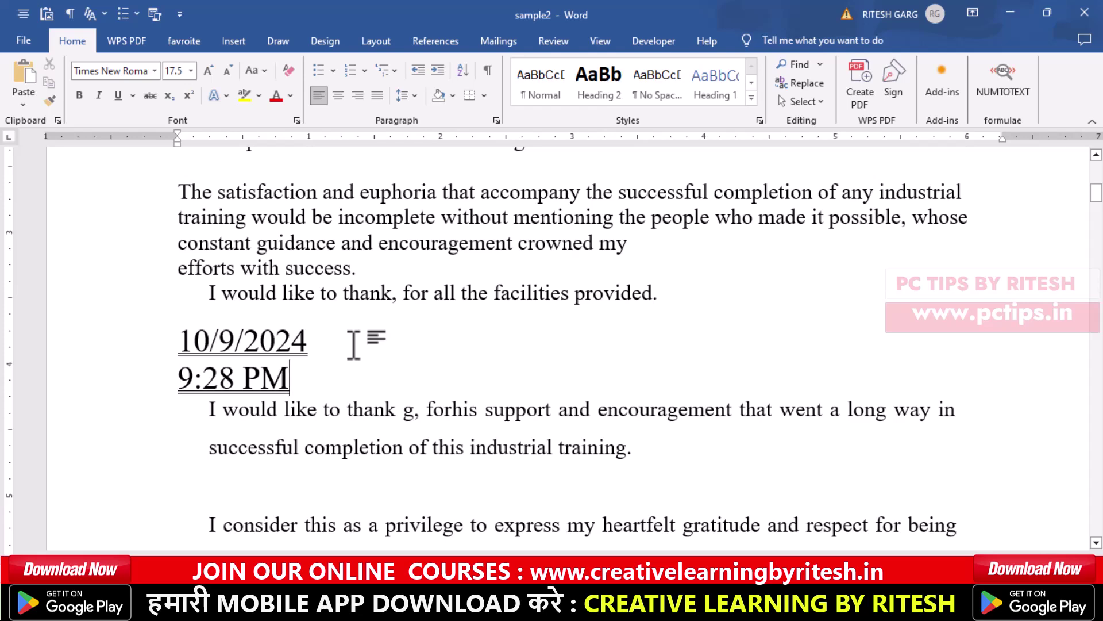
{"action": "scroll", "coordinate": [353, 345], "scroll_direction": "up", "scroll_amount": 1}
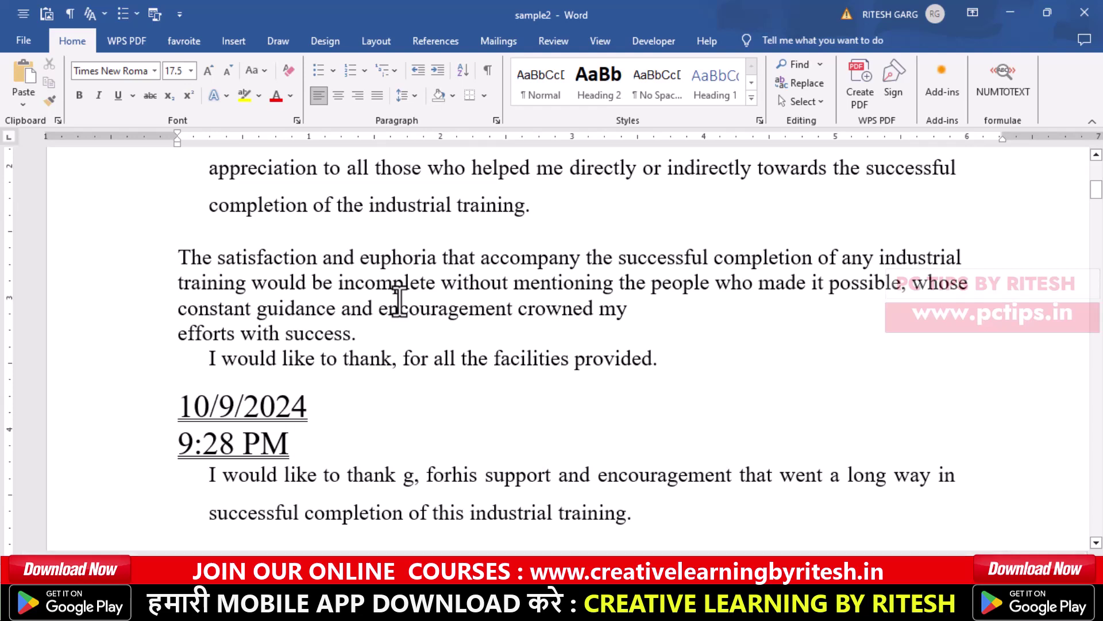
{"action": "key", "text": "alt+F4"}
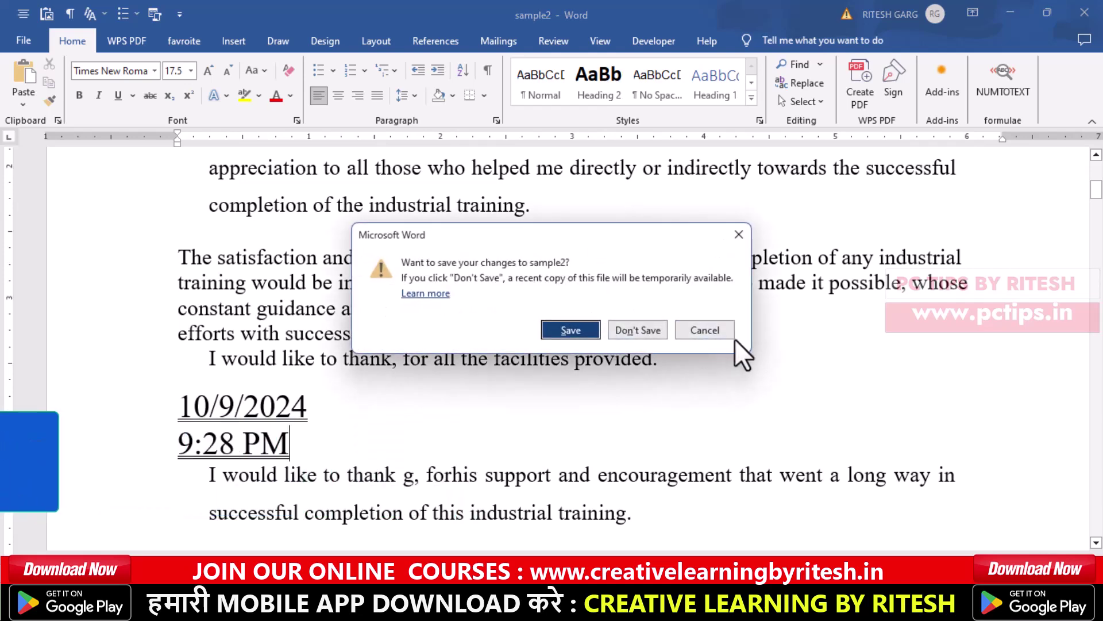
{"action": "left_click", "coordinate": [729, 333]}
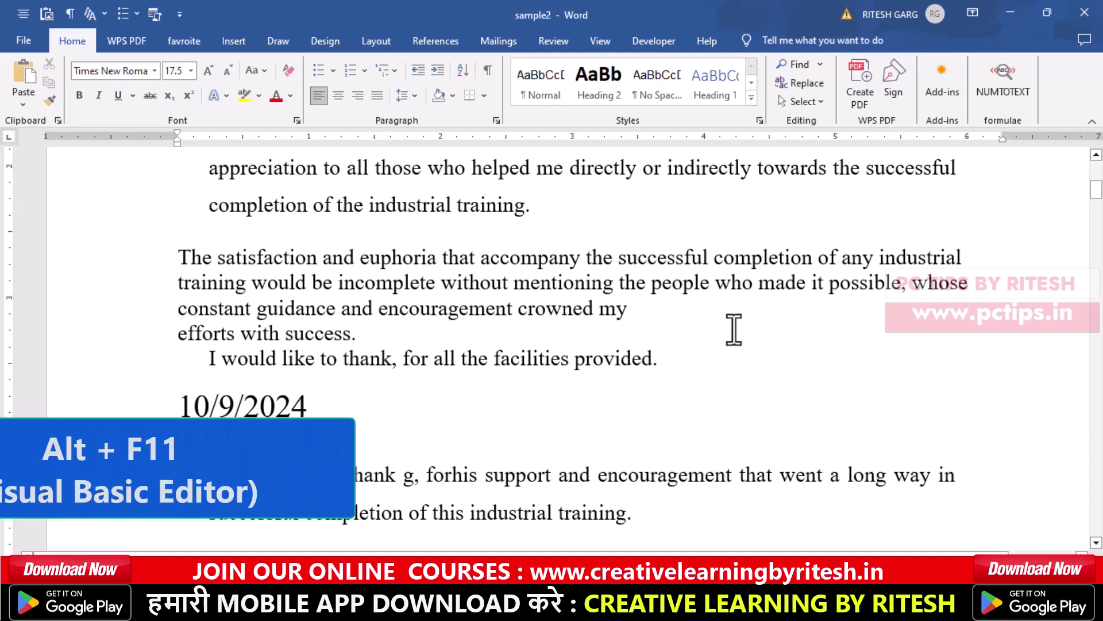
{"action": "key", "text": "alt+F11"}
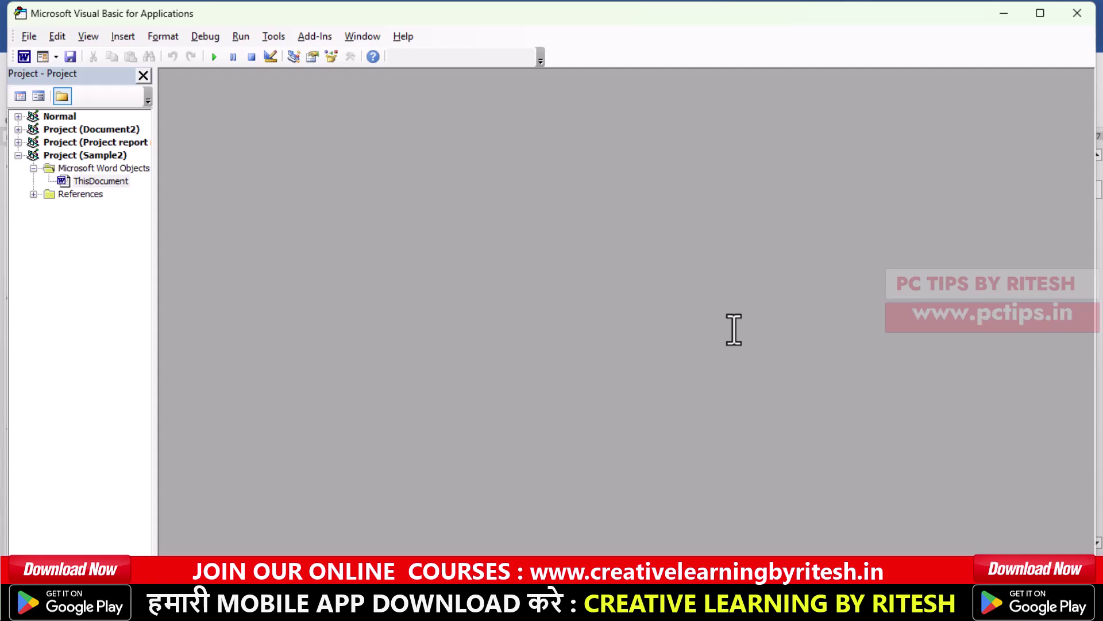
{"action": "left_click", "coordinate": [1078, 13]}
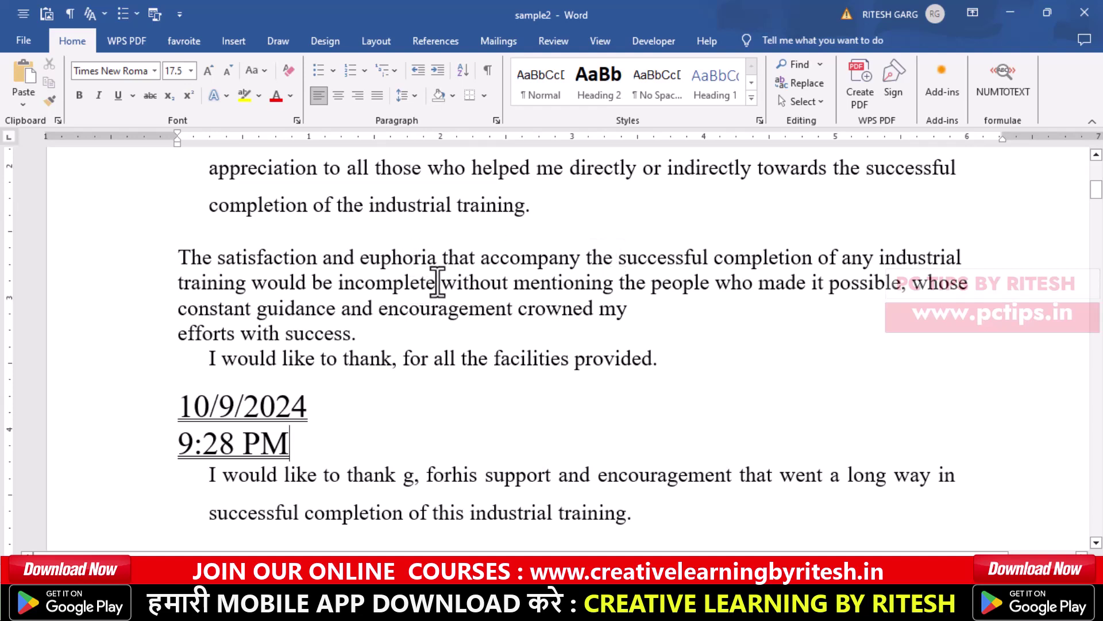
{"action": "key", "text": "alt"}
{"action": "key", "text": "alt+Tab"}
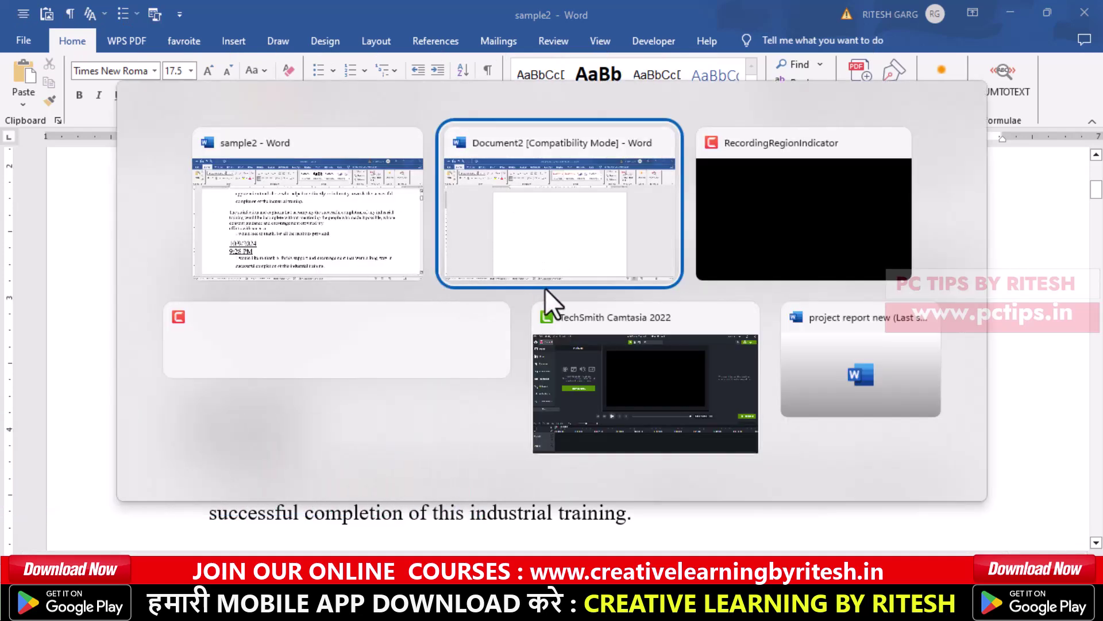
{"action": "key", "text": "Tab"}
{"action": "key", "text": "Tab"}
{"action": "key", "text": "Tab"}
{"action": "key", "text": "Tab"}
{"action": "key", "text": "Tab"}
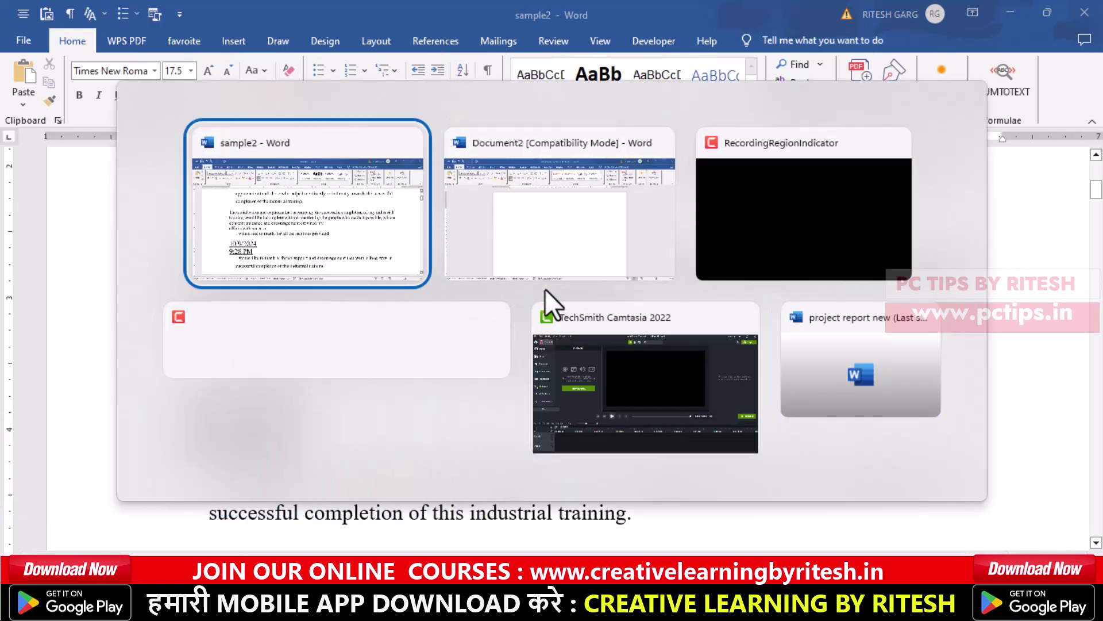
{"action": "key", "text": "Tab"}
{"action": "key", "text": "Tab"}
{"action": "key", "text": "Tab"}
{"action": "key", "text": "Tab"}
{"action": "key", "text": "Tab"}
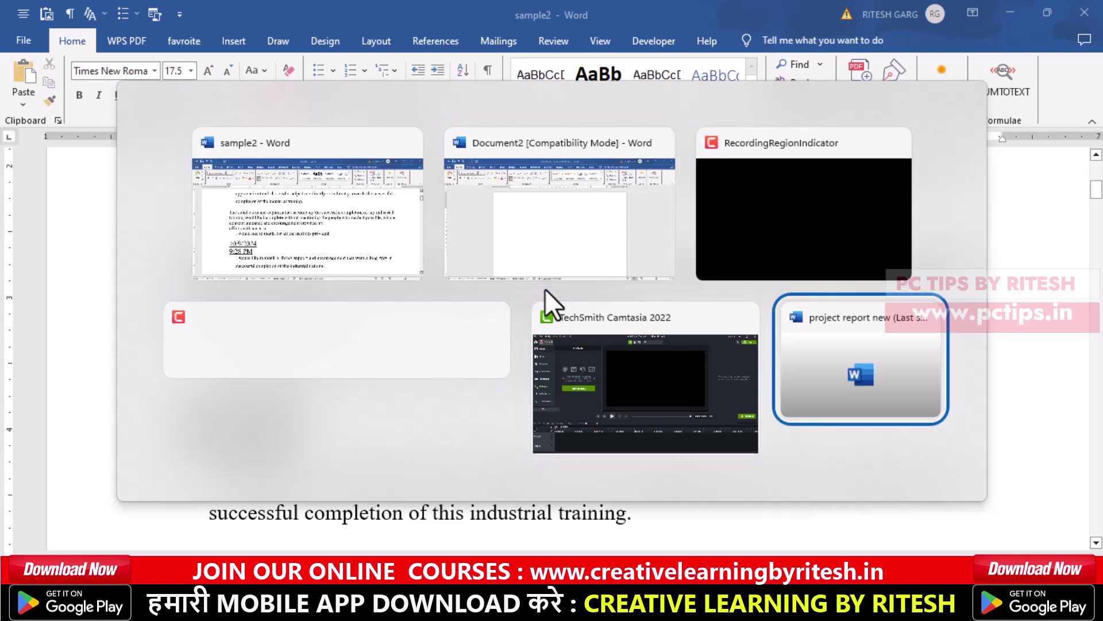
{"action": "key", "text": "Tab"}
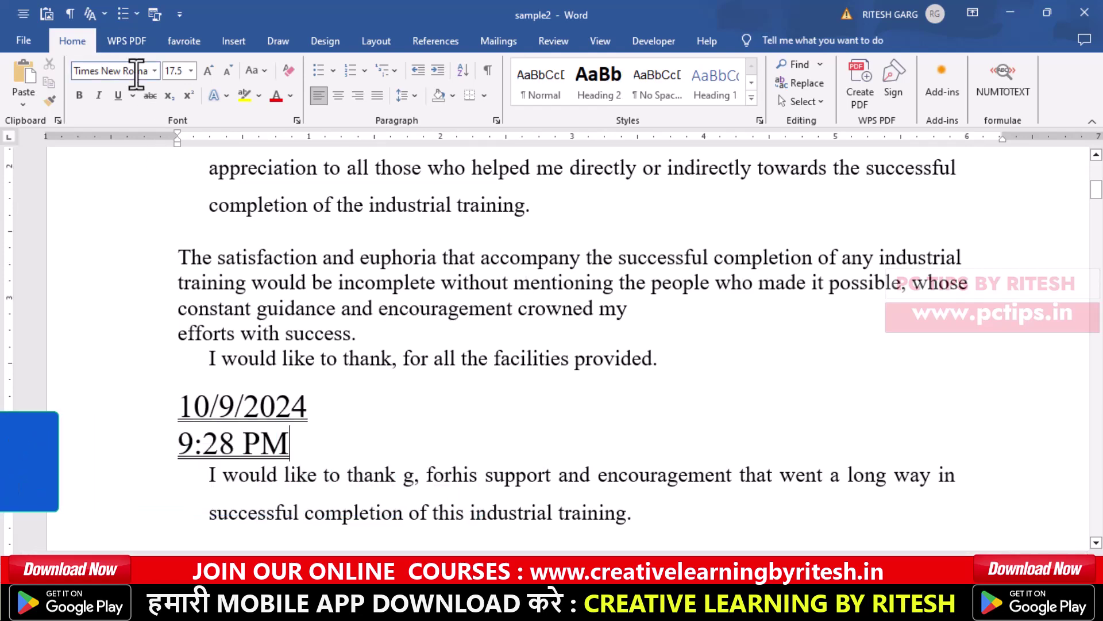
{"action": "left_click", "coordinate": [374, 41]}
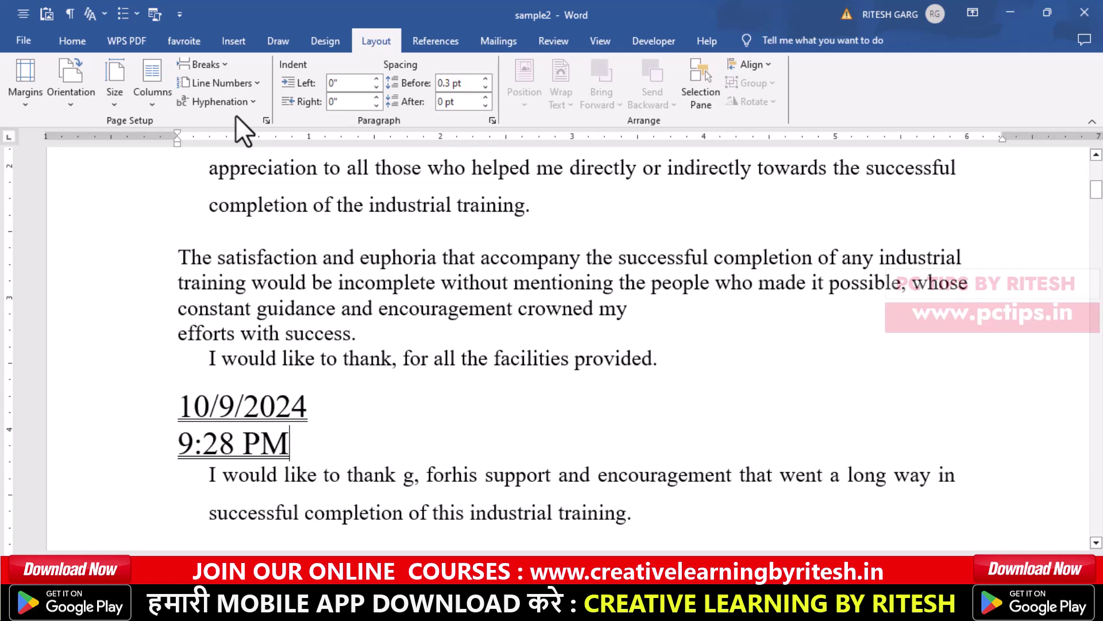
{"action": "key", "text": "alt+h"}
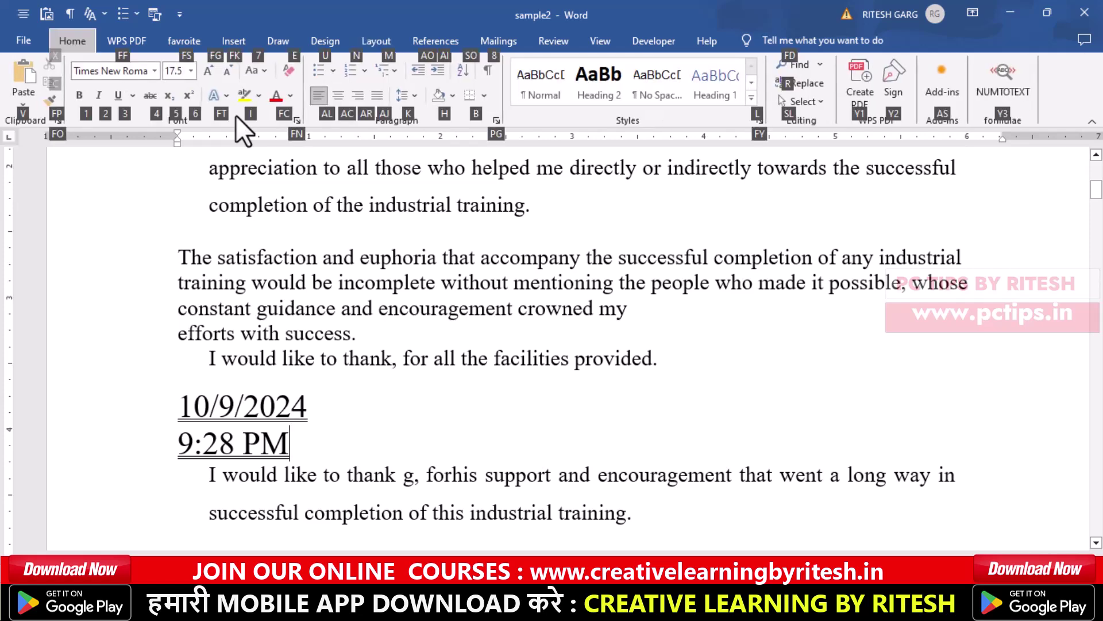
{"action": "left_click", "coordinate": [599, 210]}
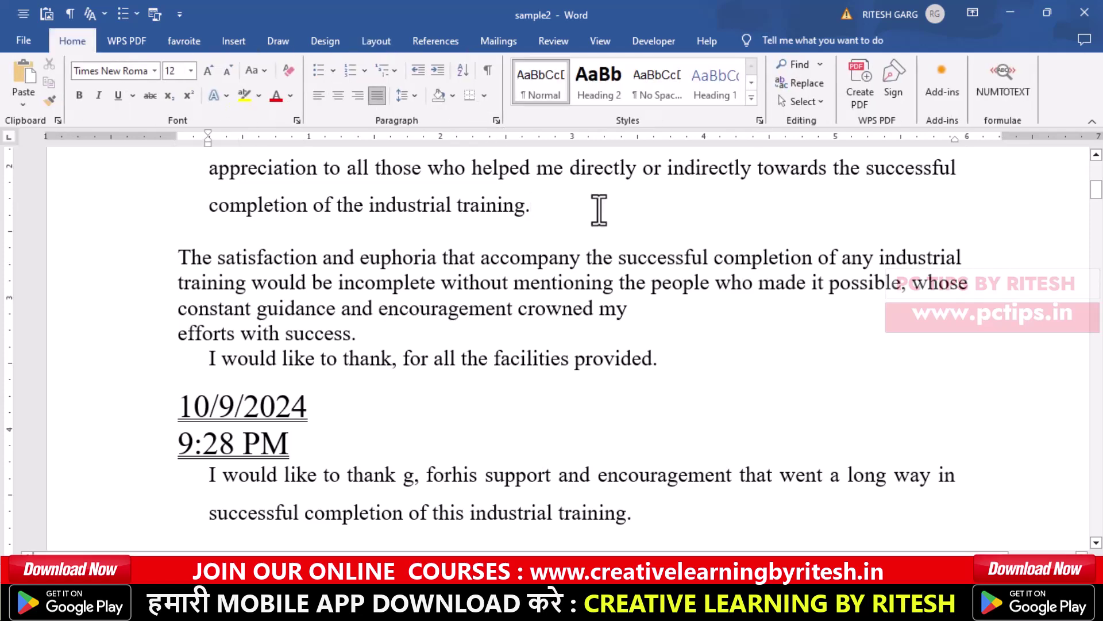
{"action": "key", "text": "alt+n"}
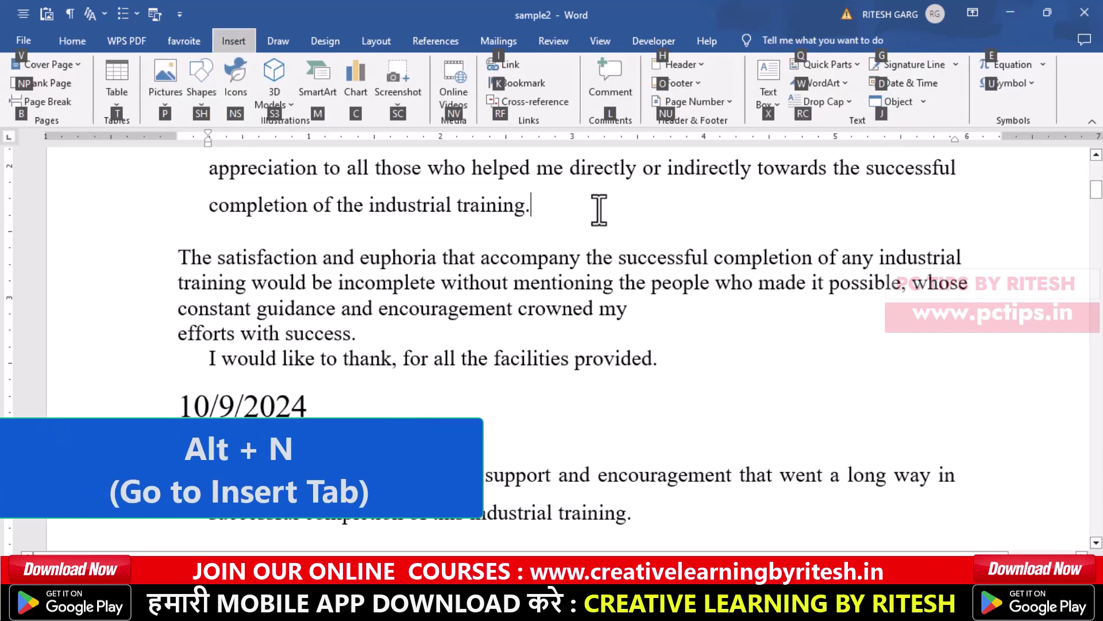
{"action": "key", "text": "Escape"}
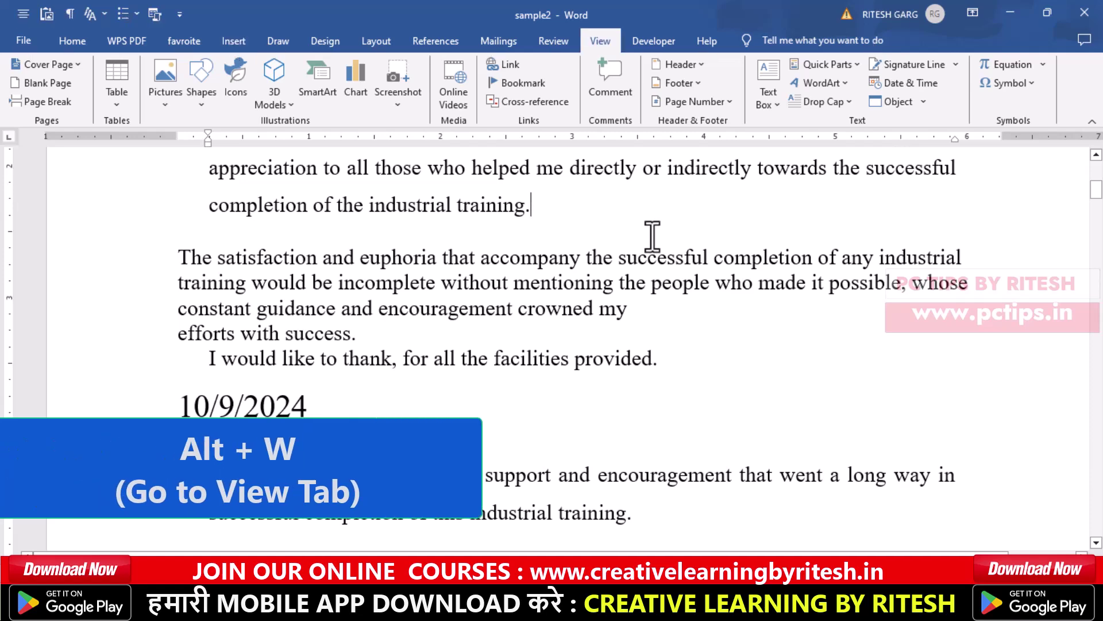
{"action": "key", "text": "alt+w"}
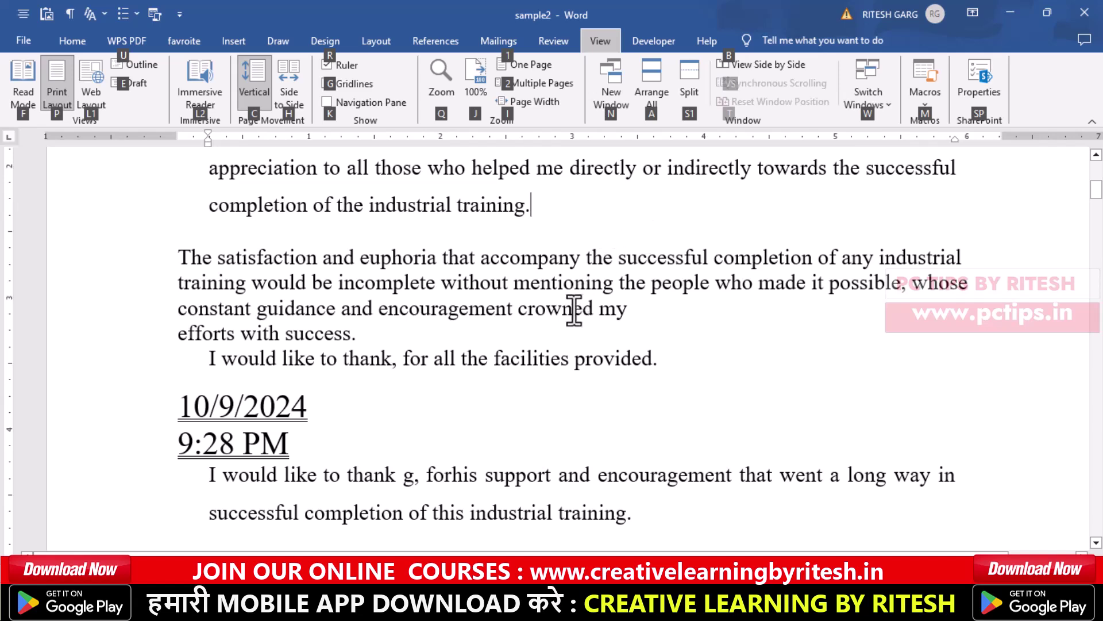
{"action": "key", "text": "Escape"}
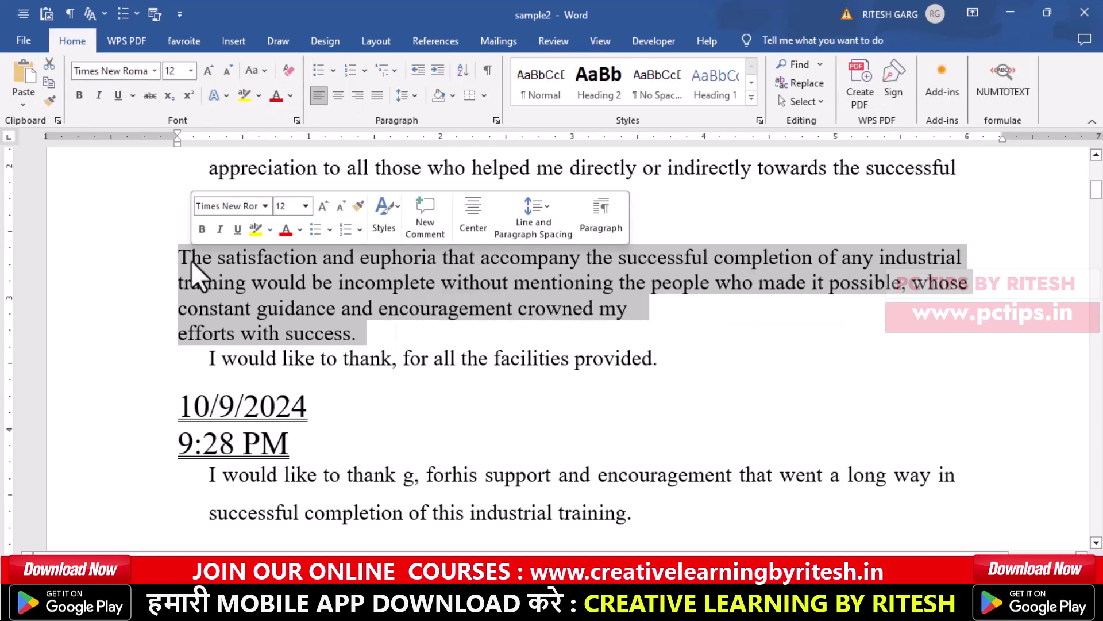
Step: Centre the 'The satisfaction and euphoria' paragraph with Alt+H, A, C
{"action": "key", "text": "alt"}
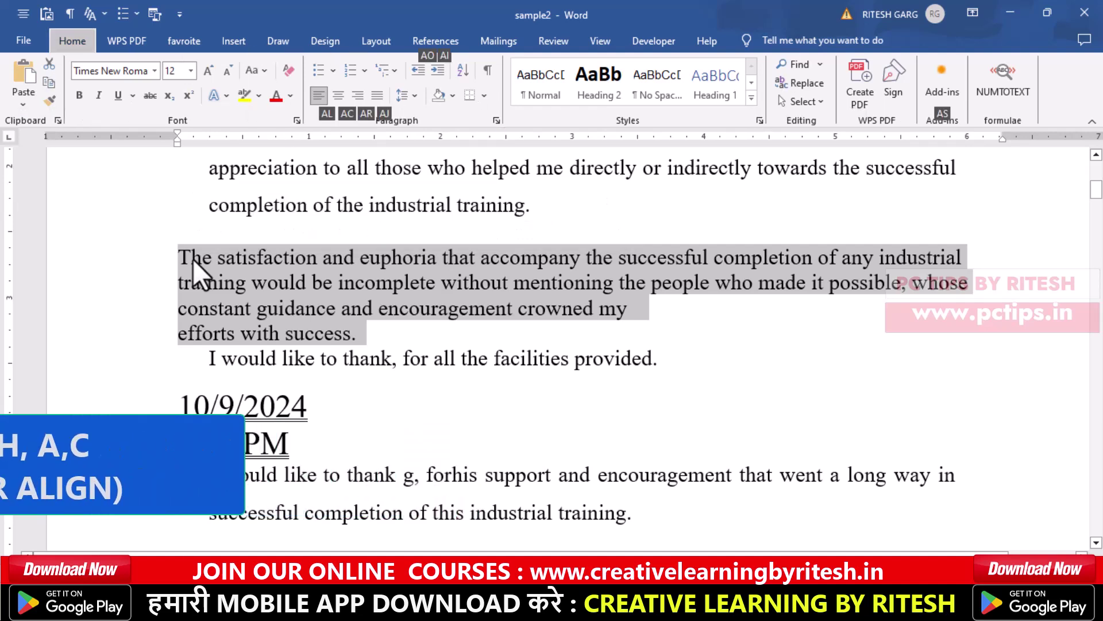
{"action": "key", "text": "a"}
{"action": "key", "text": "c"}
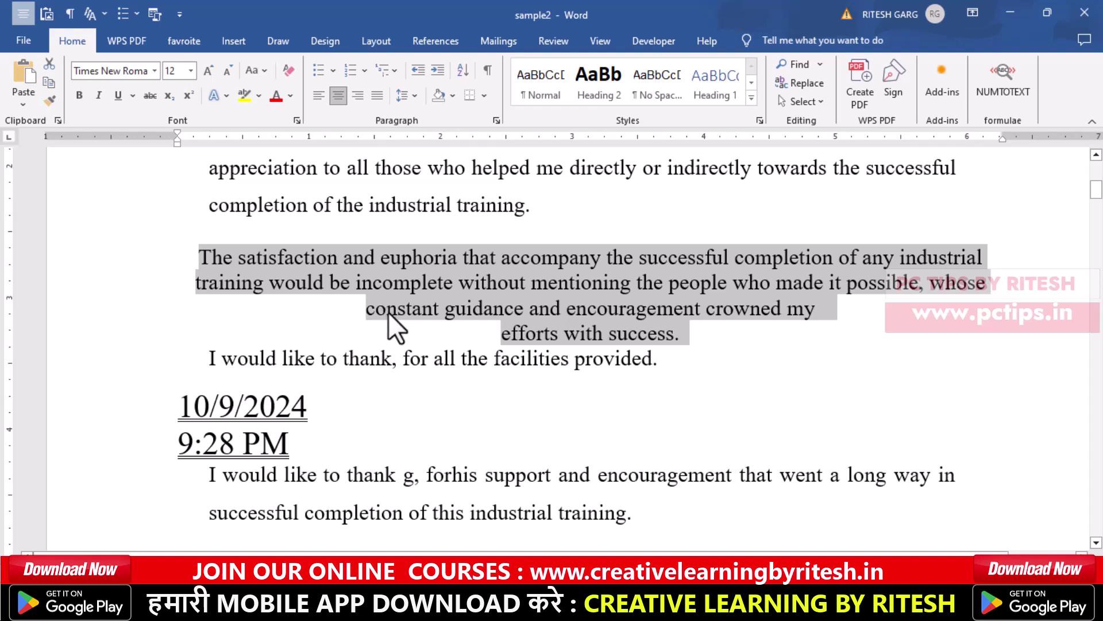
Step: Give the paragraph light orange shading
{"action": "key", "text": "alt"}
{"action": "key", "text": "h"}
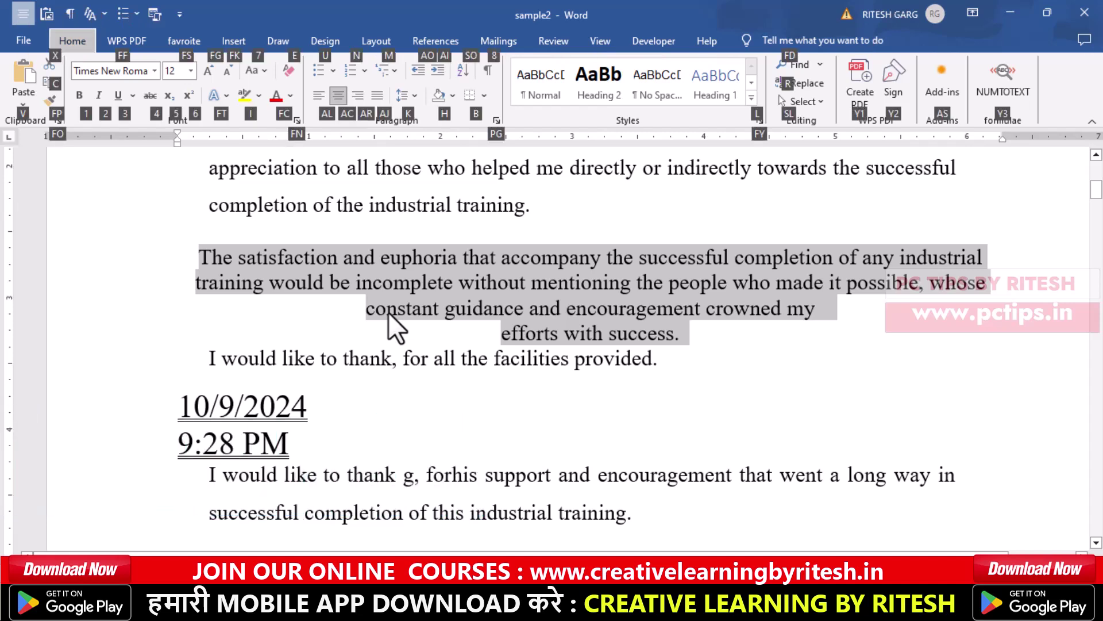
{"action": "key", "text": "h"}
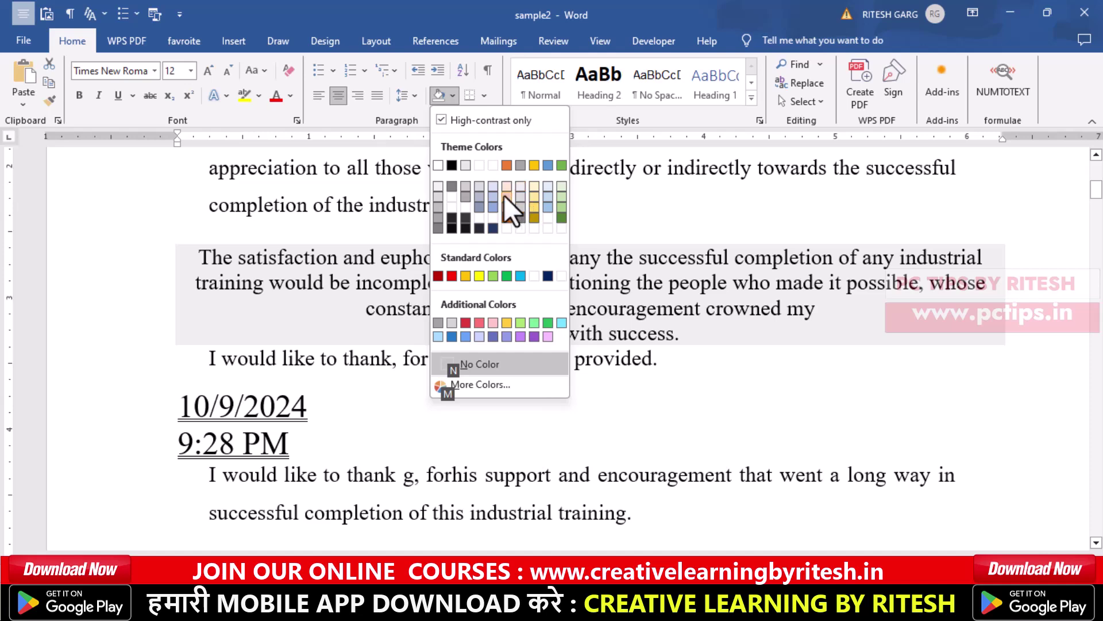
{"action": "left_click", "coordinate": [506, 196]}
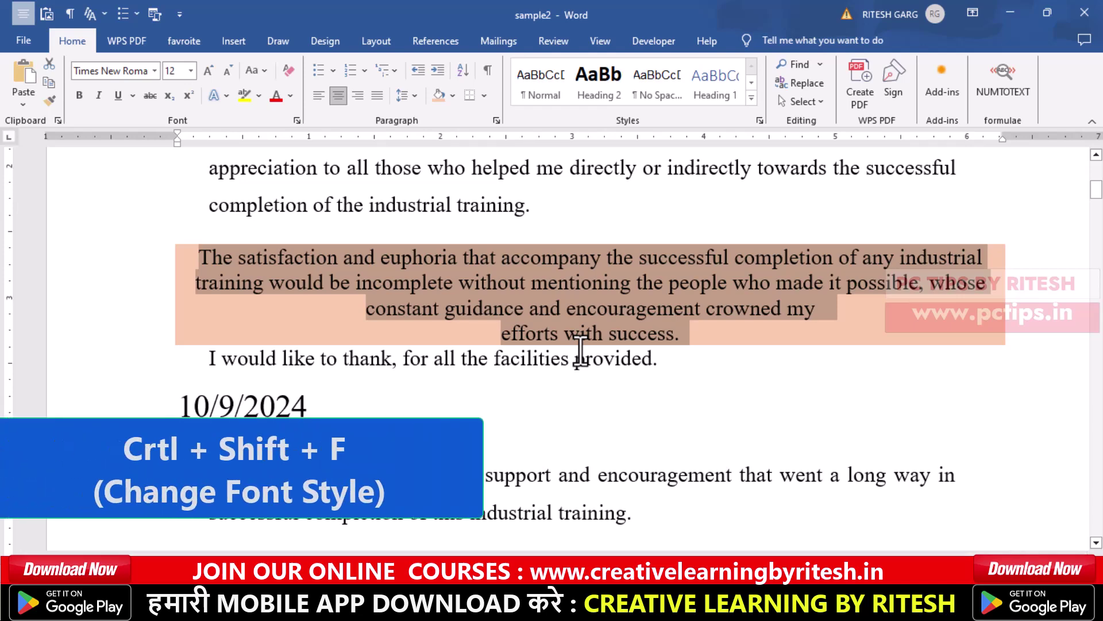
{"action": "key", "text": "ctrl+shift+f"}
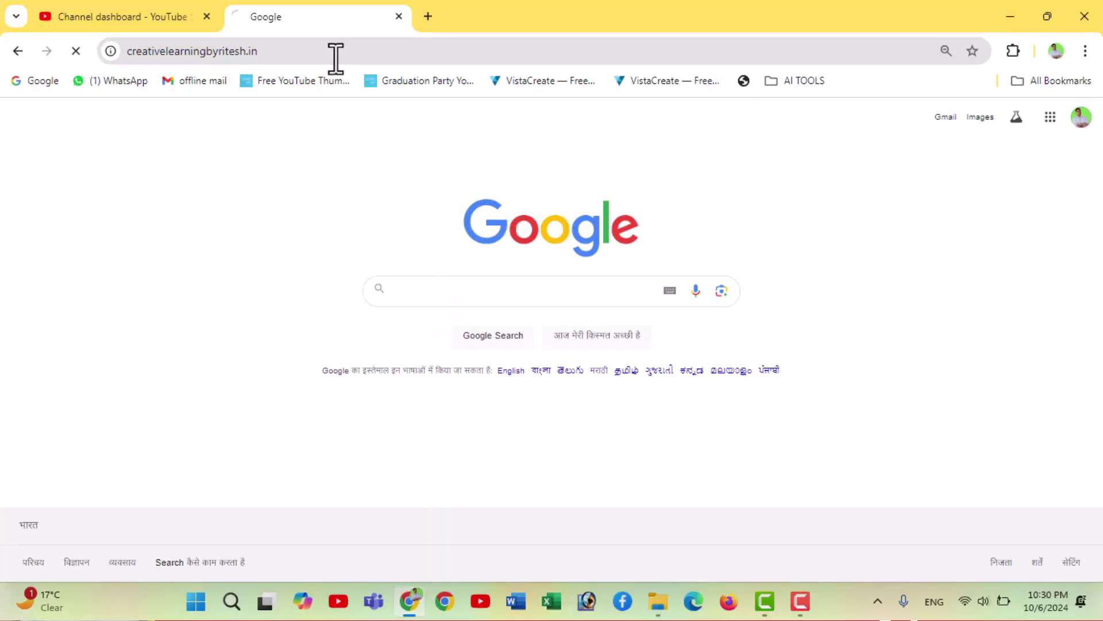
Step: Scroll through the MS EXCEL BEGINNER COURSE page to view its locked lessons and ₹99 price
{"action": "scroll", "coordinate": [524, 247], "scroll_direction": "down", "scroll_amount": 5}
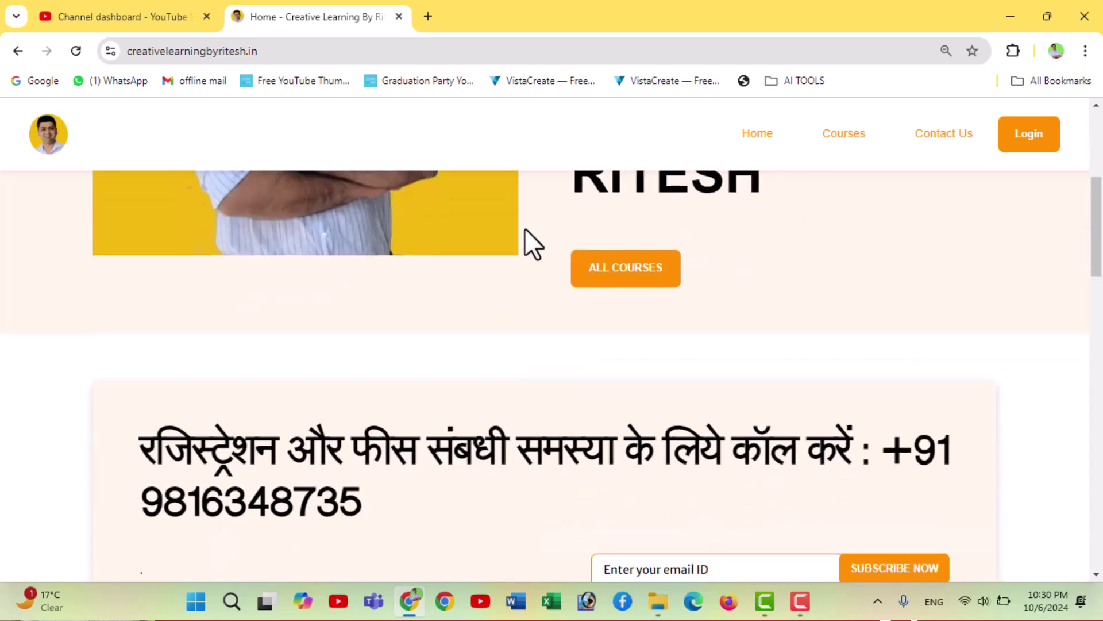
{"action": "scroll", "coordinate": [524, 235], "scroll_direction": "down", "scroll_amount": 5}
{"action": "scroll", "coordinate": [524, 235], "scroll_direction": "down", "scroll_amount": 2}
{"action": "scroll", "coordinate": [529, 247], "scroll_direction": "down", "scroll_amount": 2}
{"action": "scroll", "coordinate": [561, 308], "scroll_direction": "up", "scroll_amount": 10}
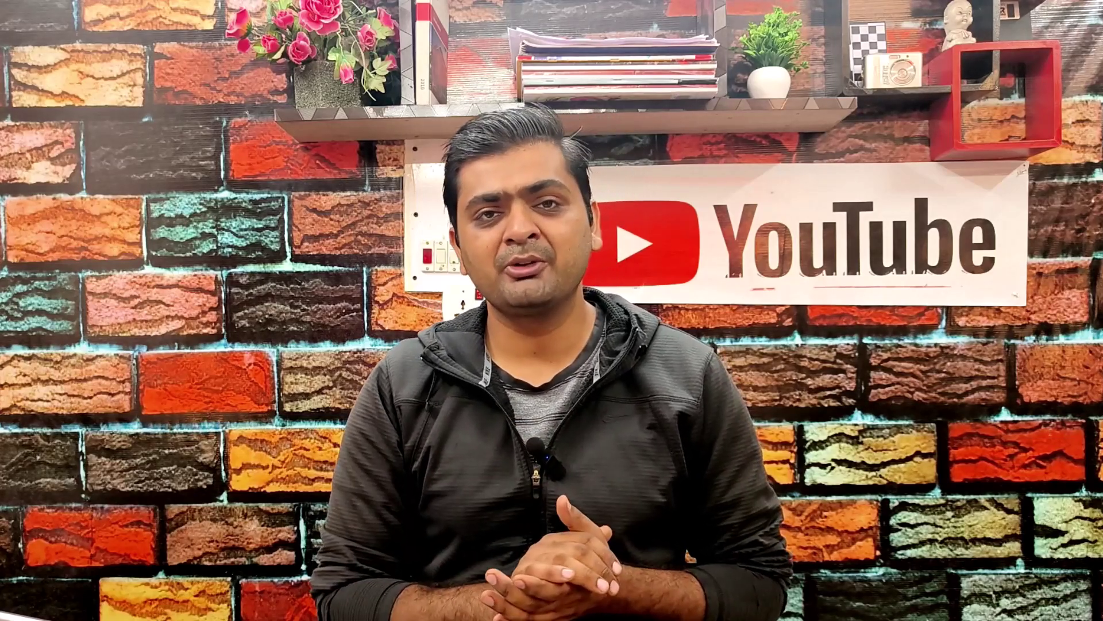
{"action": "scroll", "coordinate": [365, 451], "scroll_direction": "down", "scroll_amount": 3}
{"action": "scroll", "coordinate": [382, 443], "scroll_direction": "down", "scroll_amount": 4}
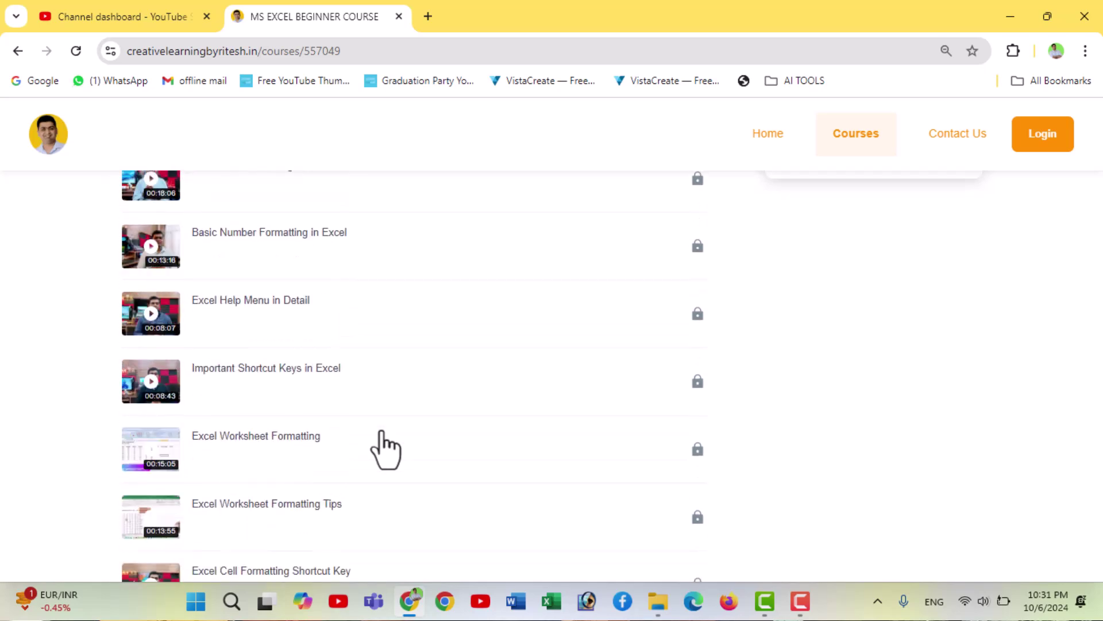
{"action": "scroll", "coordinate": [384, 449], "scroll_direction": "down", "scroll_amount": 5}
{"action": "scroll", "coordinate": [382, 451], "scroll_direction": "down", "scroll_amount": 5}
{"action": "scroll", "coordinate": [394, 454], "scroll_direction": "down", "scroll_amount": 5}
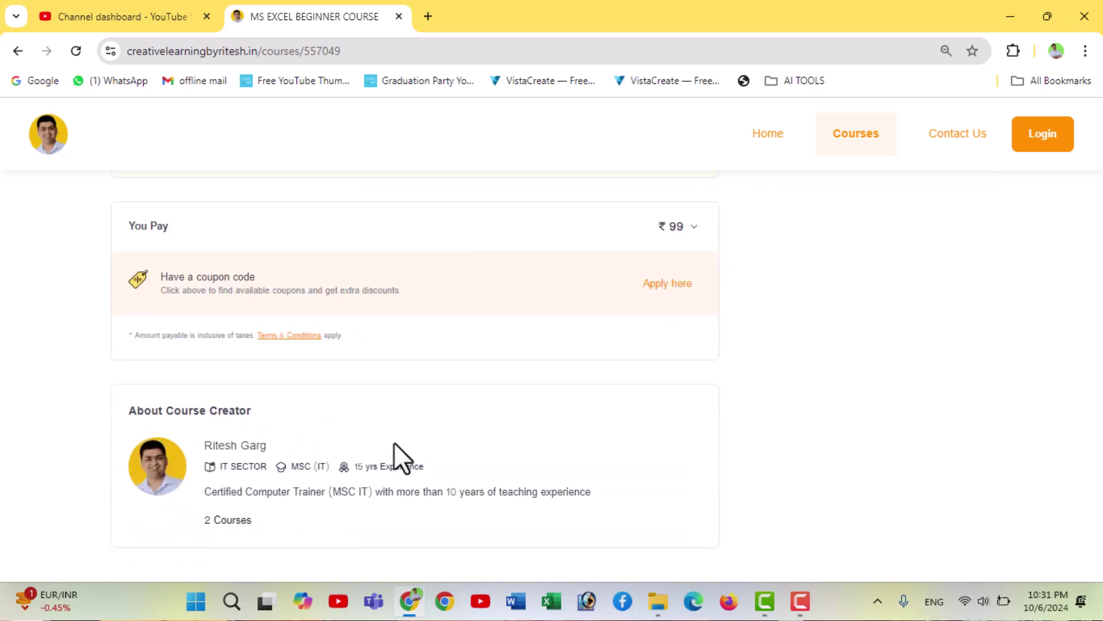